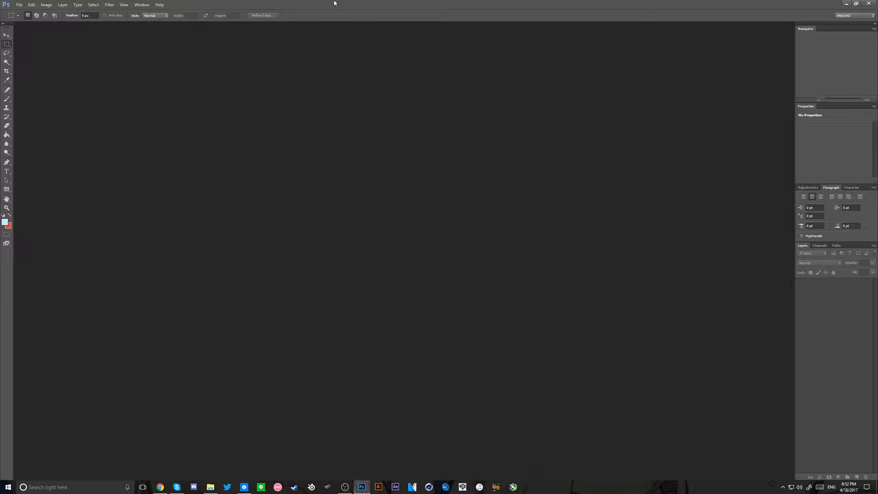
- Show the image adjustment options and activate the Move tool
{"action": "left_click", "coordinate": [806, 187]}
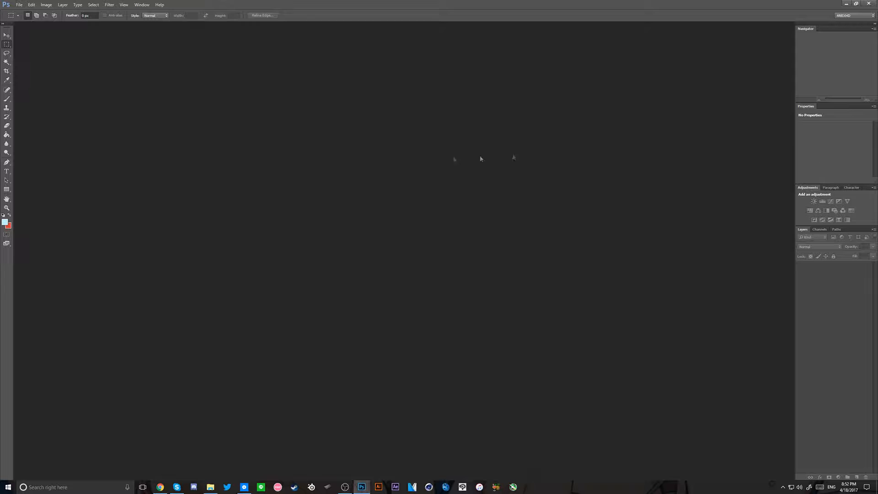
{"action": "left_click", "coordinate": [9, 37]}
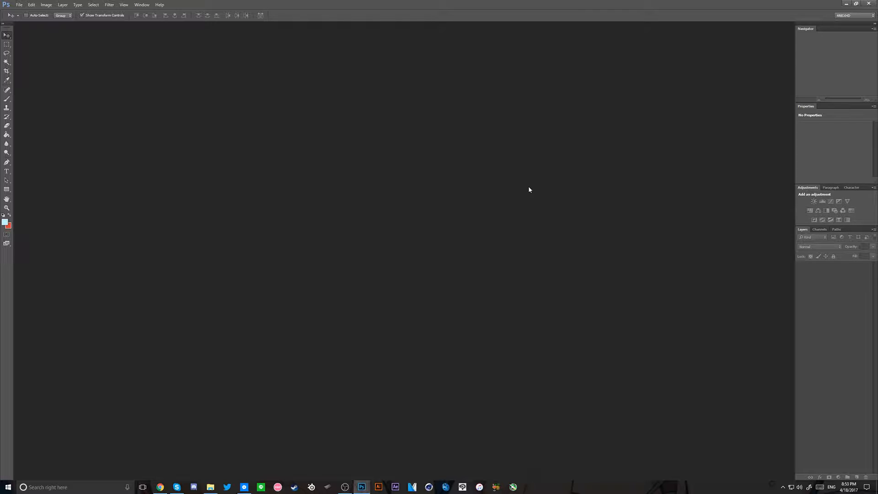
- View the reference image ANEXHD YouTube Banner 2.0.png from the ANEXHD Revamp 2.0 folder in File Explorer, and return to Photoshop
{"action": "left_click", "coordinate": [210, 487]}
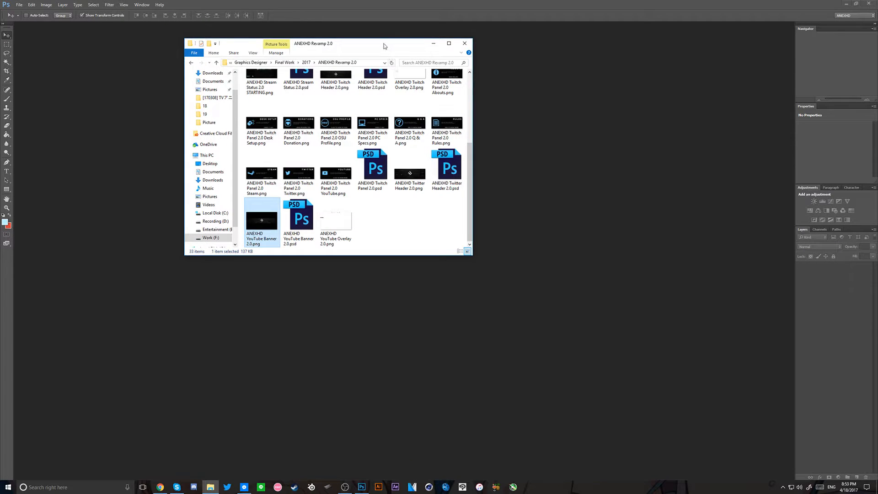
{"action": "left_click_drag", "start_coordinate": [384, 43], "coordinate": [523, 110]}
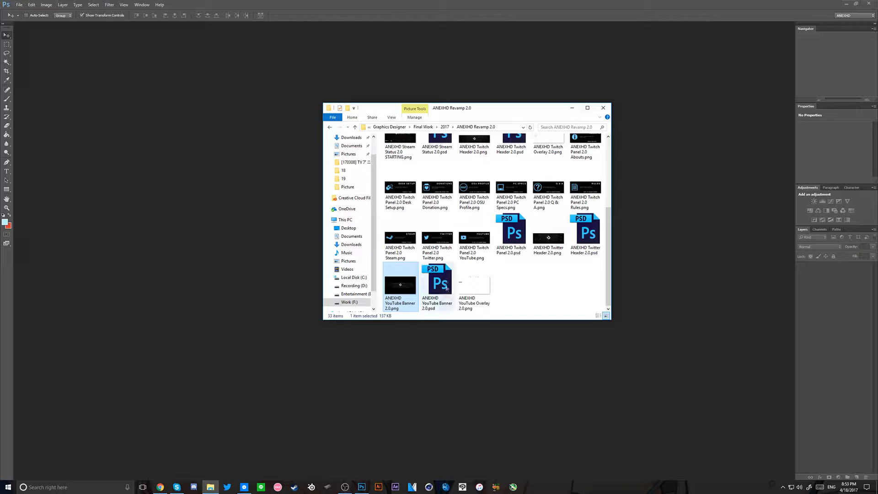
{"action": "double_click", "coordinate": [400, 286]}
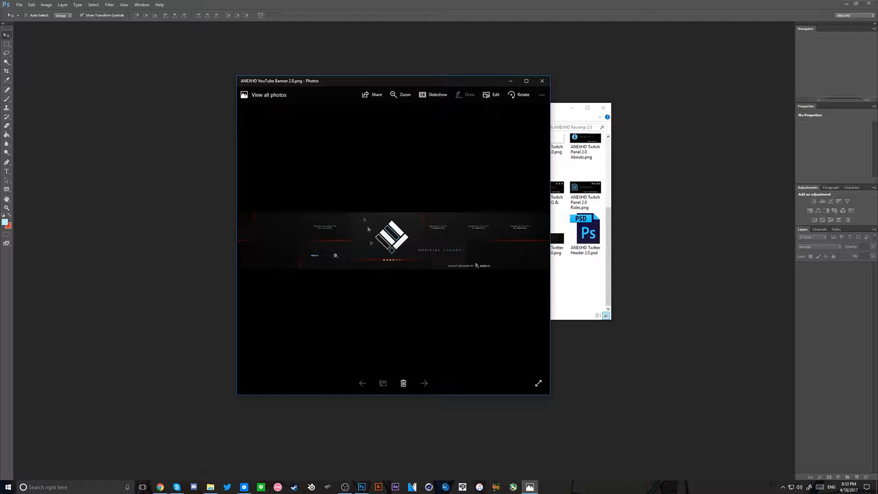
{"action": "left_click", "coordinate": [542, 81]}
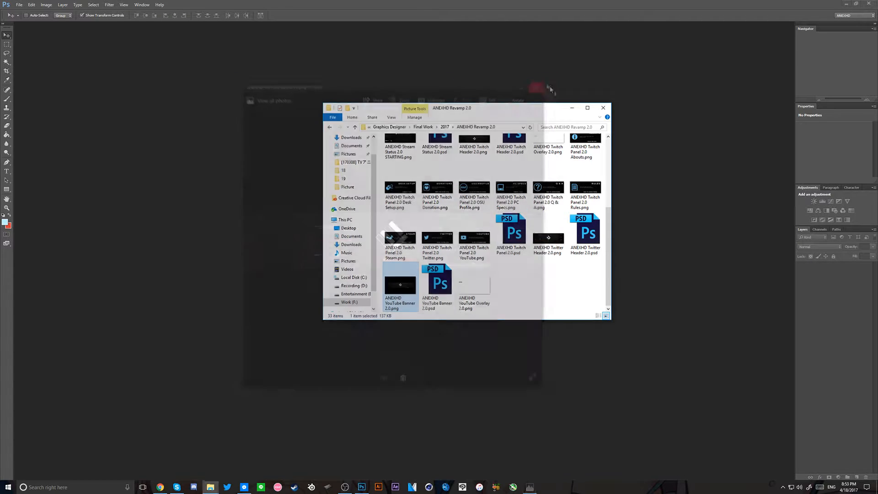
{"action": "left_click", "coordinate": [571, 108]}
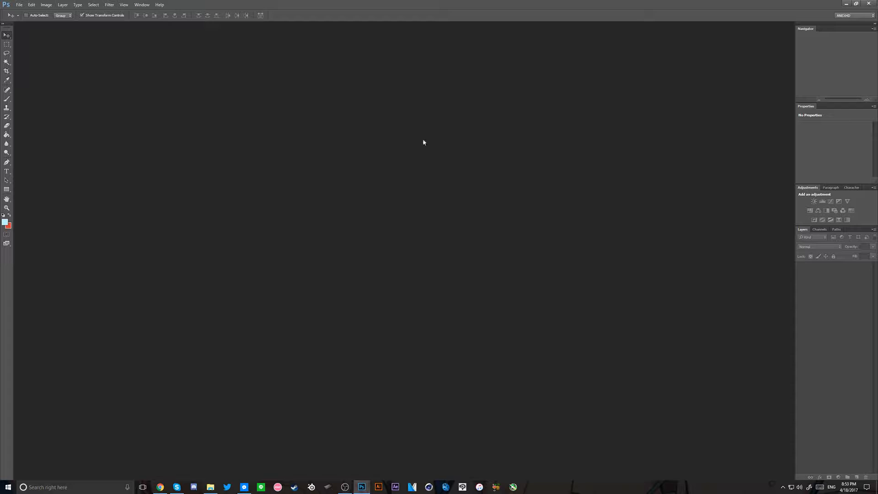
- Start a new document and set its size to 3200 pixels wide by 1800 pixels high
{"action": "left_click", "coordinate": [18, 5]}
{"action": "left_click", "coordinate": [18, 5]}
{"action": "left_click", "coordinate": [18, 5]}
{"action": "left_click", "coordinate": [19, 5]}
{"action": "left_click", "coordinate": [20, 6]}
{"action": "left_click", "coordinate": [24, 12]}
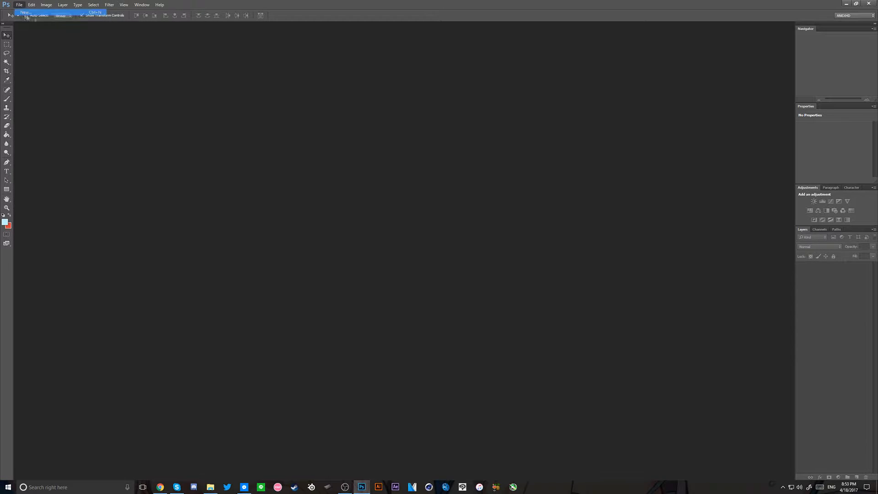
{"action": "double_click", "coordinate": [419, 158]}
{"action": "type", "text": "3200"}
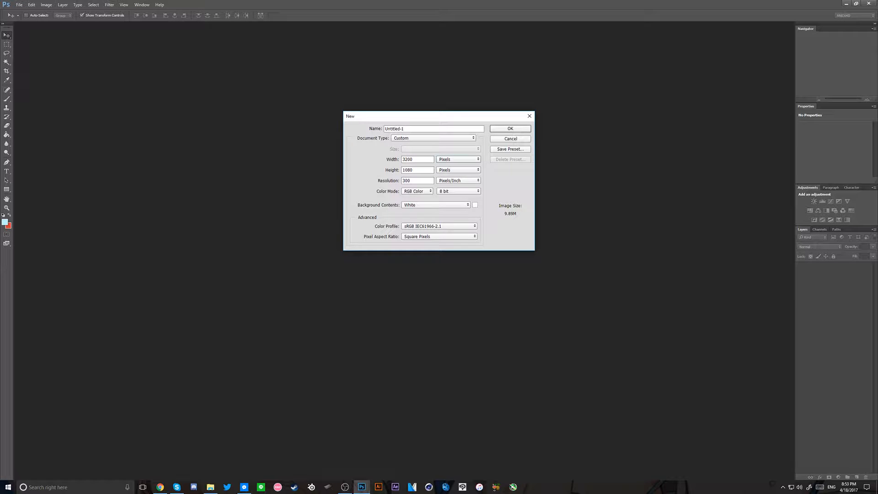
{"action": "key", "text": "Tab"}
{"action": "type", "text": "1800"}
- Name the new document Tutorial, set its colour depth to 16 bit, and create it
{"action": "double_click", "coordinate": [395, 129]}
{"action": "type", "text": "Tutorial"}
{"action": "left_click", "coordinate": [450, 191]}
{"action": "left_click", "coordinate": [452, 202]}
{"action": "left_click", "coordinate": [504, 127]}
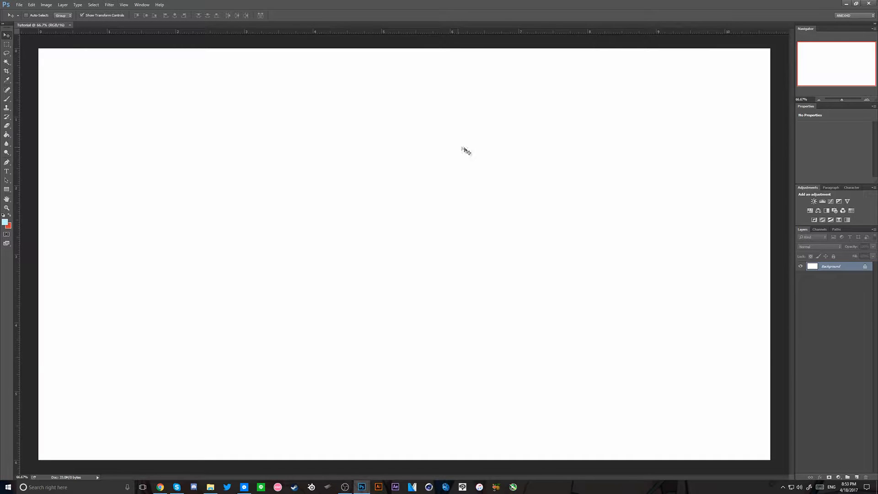
- Set the foreground colour to black (000000) and fill the white Background layer with the Paint Bucket
{"action": "key", "text": "g"}
{"action": "left_click", "coordinate": [4, 224]}
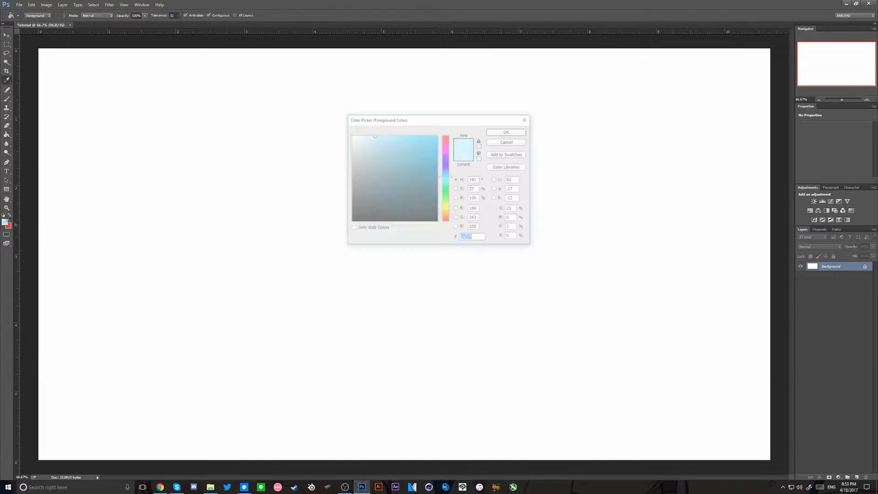
{"action": "type", "text": "000000"}
{"action": "key", "text": "Return"}
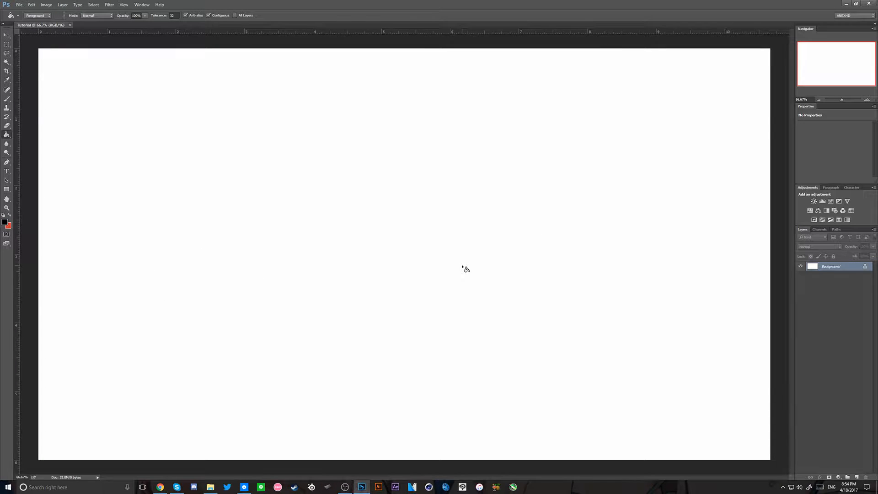
{"action": "left_click", "coordinate": [462, 266]}
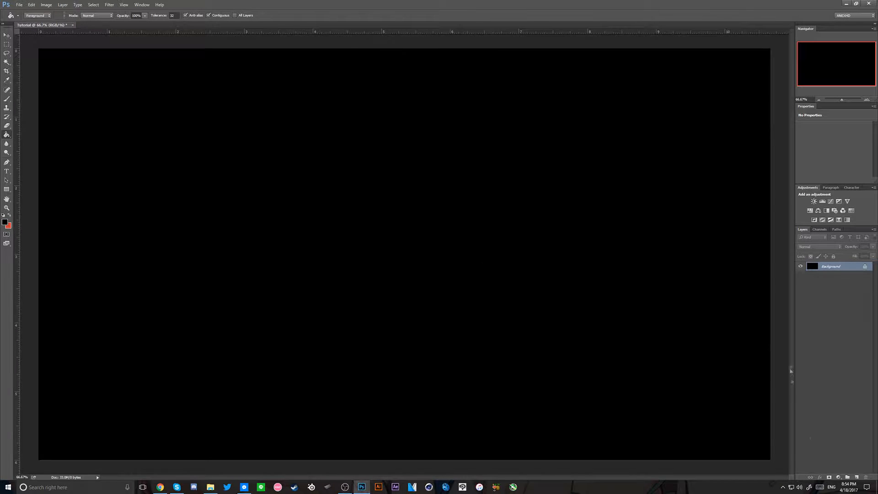
- Add a new layer above the black background and fill it completely with dark grey
{"action": "left_click", "coordinate": [857, 477]}
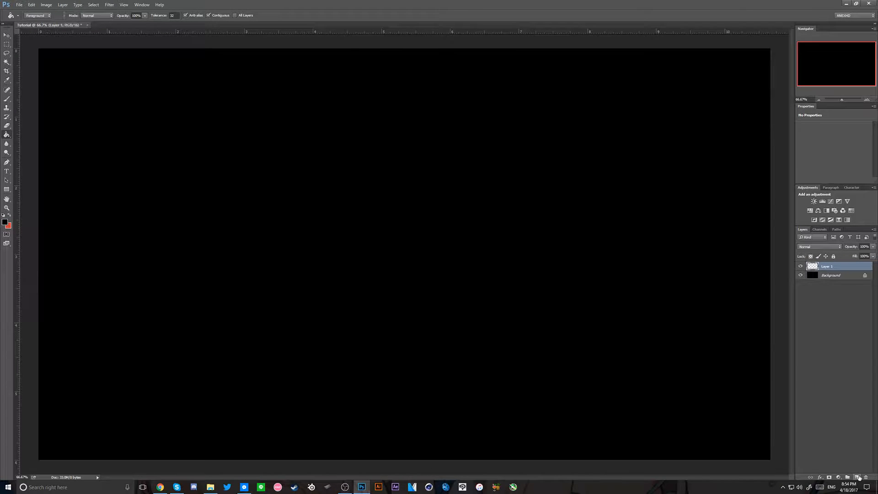
{"action": "left_click", "coordinate": [4, 222]}
{"action": "left_click_drag", "start_coordinate": [354, 214], "coordinate": [319, 204]}
{"action": "key", "text": "Return"}
{"action": "key", "text": "g"}
{"action": "left_click", "coordinate": [317, 205]}
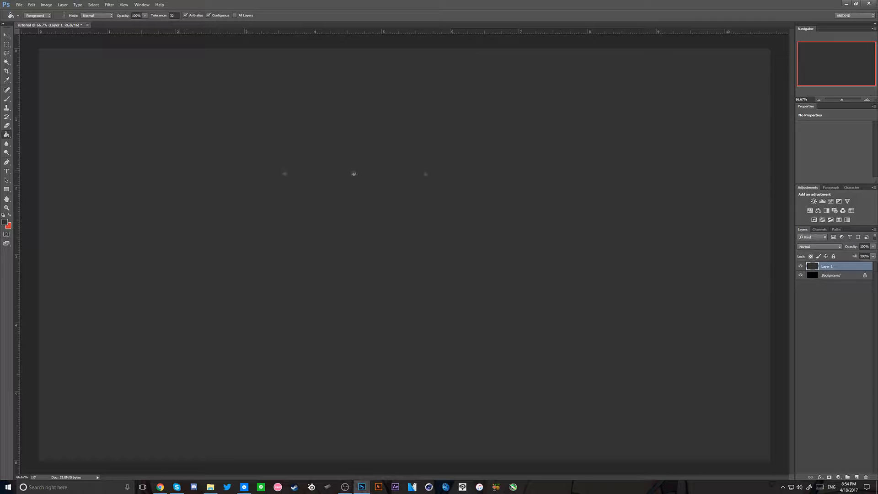
- Add another new layer and marquee-select a thin full-height vertical strip just left of the canvas centre
{"action": "left_click", "coordinate": [3, 36]}
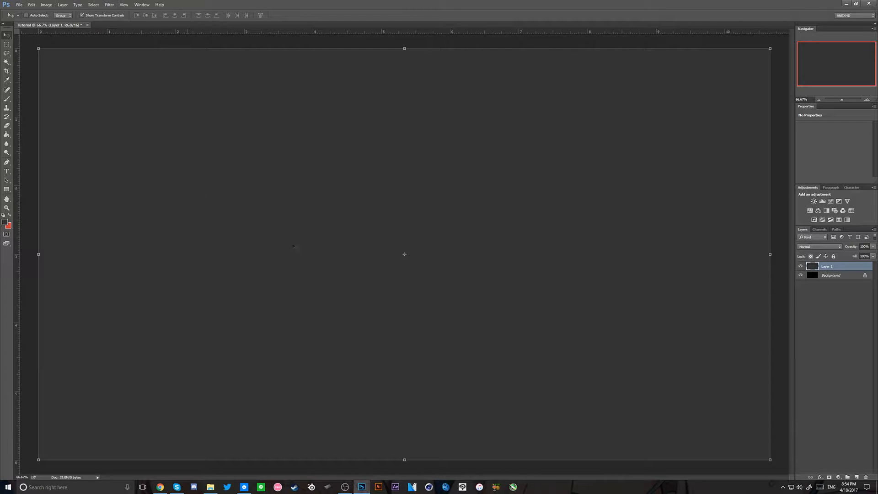
{"action": "left_click", "coordinate": [4, 44]}
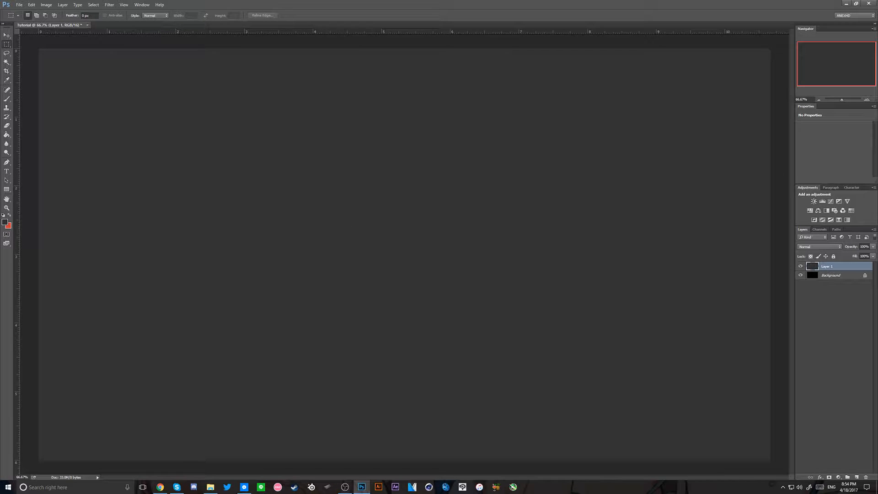
{"action": "left_click", "coordinate": [856, 477]}
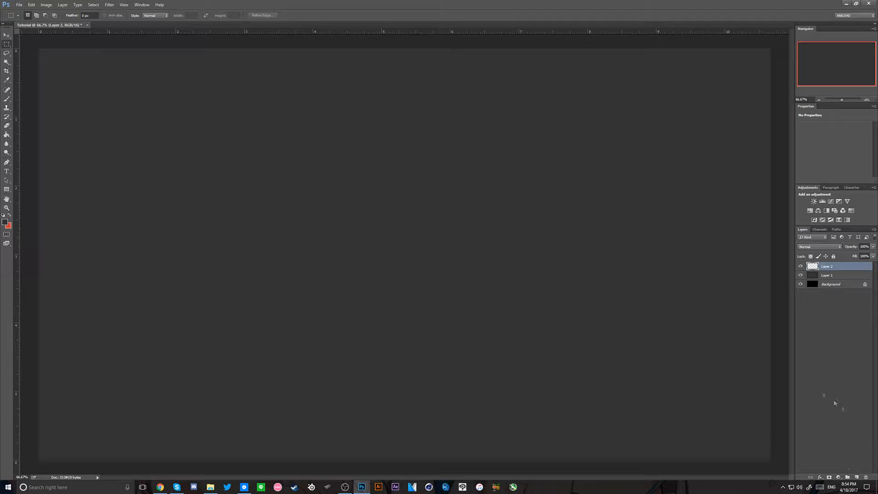
{"action": "left_click_drag", "start_coordinate": [388, 47], "coordinate": [392, 459]}
- Set the foreground colour to a bright light blue, fill the vertical strip selection with it, and deselect
{"action": "left_click", "coordinate": [5, 222]}
{"action": "type", "text": "00d2ff"}
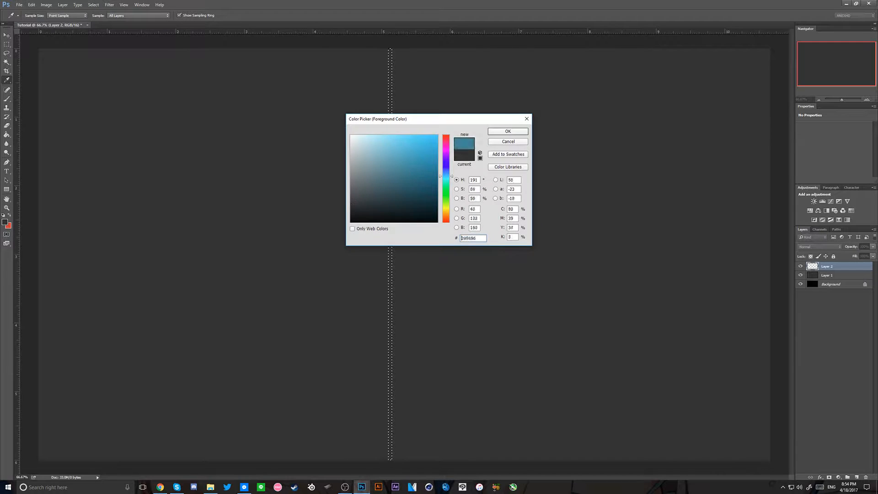
{"action": "key", "text": "Return"}
{"action": "right_click", "coordinate": [490, 142]}
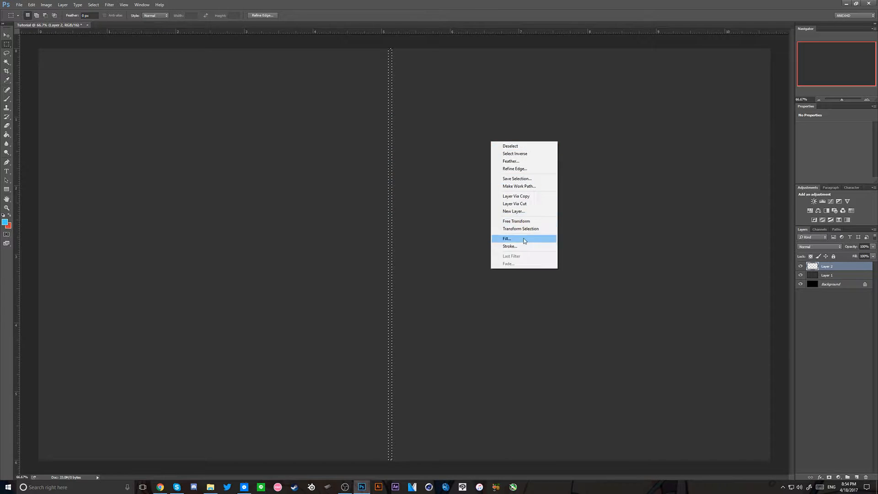
{"action": "left_click", "coordinate": [523, 238]}
{"action": "key", "text": "ctrl+d"}
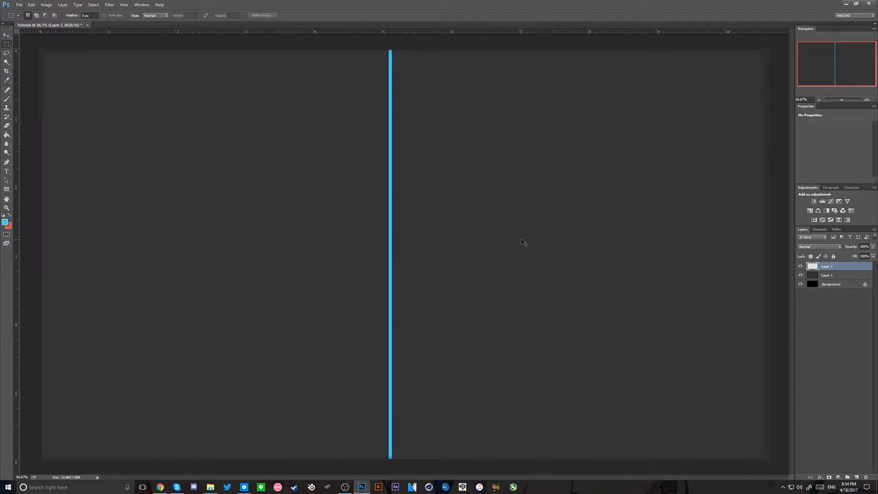
- Narrow the blue vertical line symmetrically to 57.14% of its width with Free Transform, keeping its height at 100%
{"action": "key", "text": "ctrl+minus"}
{"action": "key", "text": "ctrl+minus"}
{"action": "key", "text": "ctrl+plus"}
{"action": "key", "text": "ctrl+plus"}
{"action": "key", "text": "ctrl+plus"}
{"action": "key", "text": "v"}
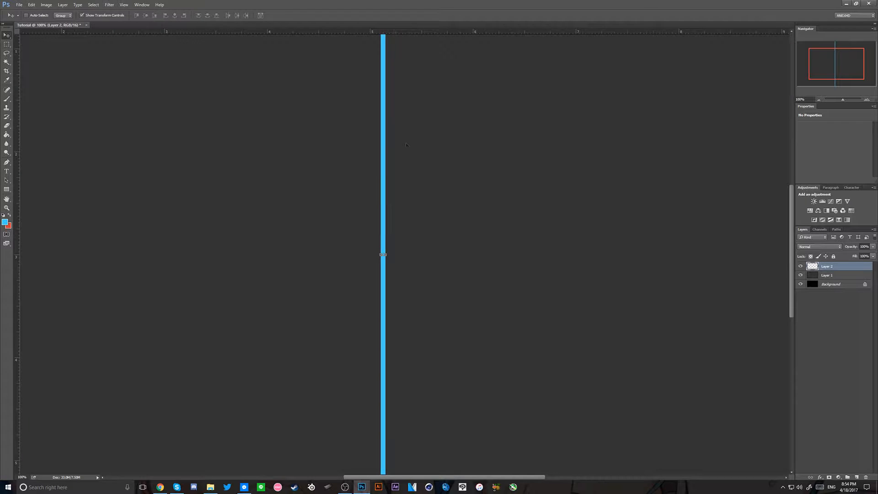
{"action": "key", "text": "ctrl+t"}
{"action": "key", "text": "ctrl+plus"}
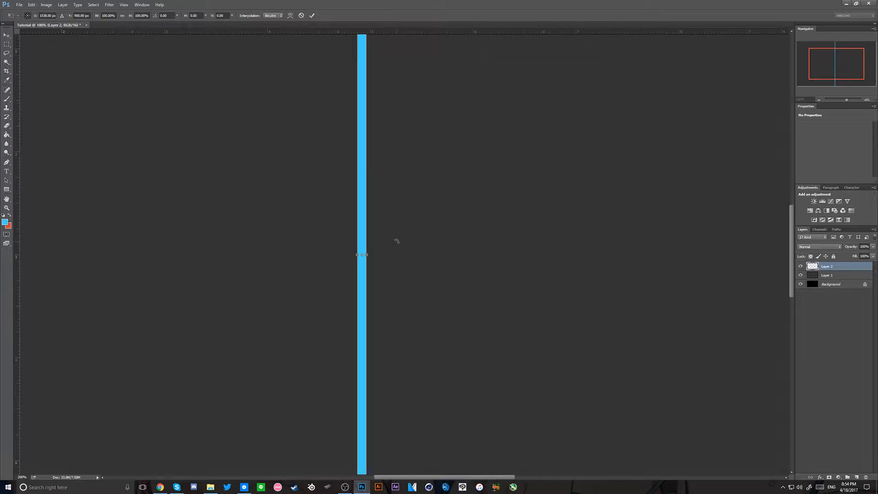
{"action": "left_click_drag", "start_coordinate": [366, 254], "coordinate": [364, 257]}
{"action": "key", "text": "ctrl+minus"}
{"action": "key", "text": "ctrl+minus"}
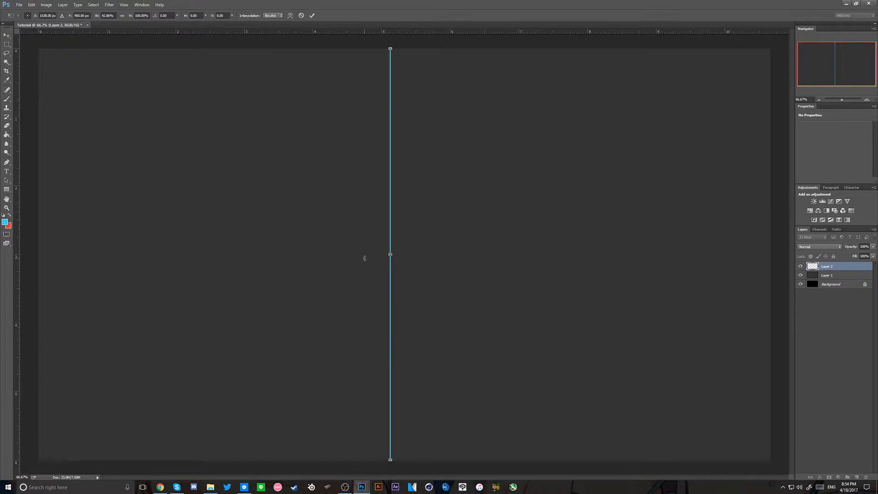
{"action": "key", "text": "ctrl+plus"}
{"action": "key", "text": "ctrl+plus"}
{"action": "left_click_drag", "start_coordinate": [363, 255], "coordinate": [361, 253]}
{"action": "key", "text": "Return"}
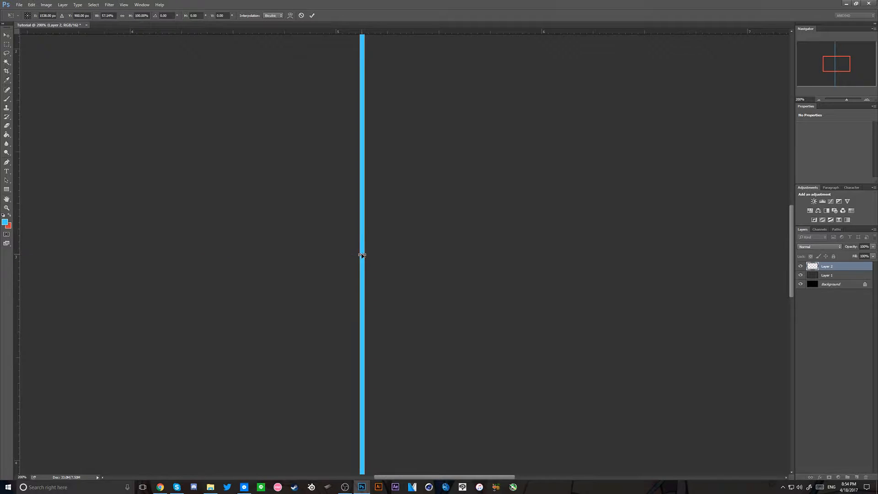
{"action": "key", "text": "ctrl+minus"}
{"action": "key", "text": "ctrl+minus"}
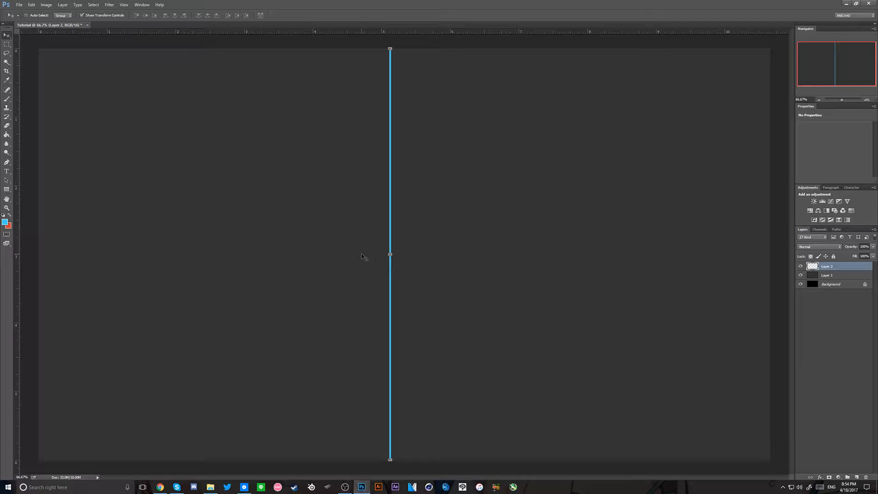
- Reopen the ANEXHD YouTube Banner 2.0.png reference, examine its thin dividing lines up close, and return to Photoshop
{"action": "left_click", "coordinate": [210, 487]}
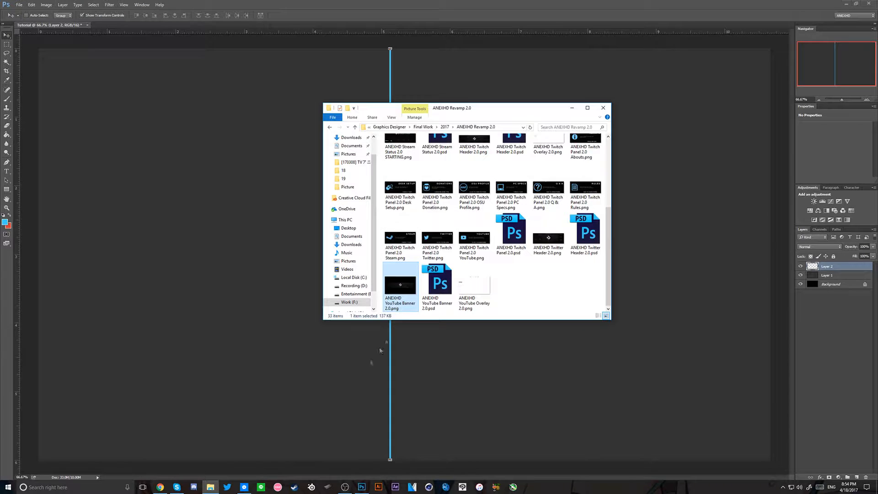
{"action": "double_click", "coordinate": [395, 296]}
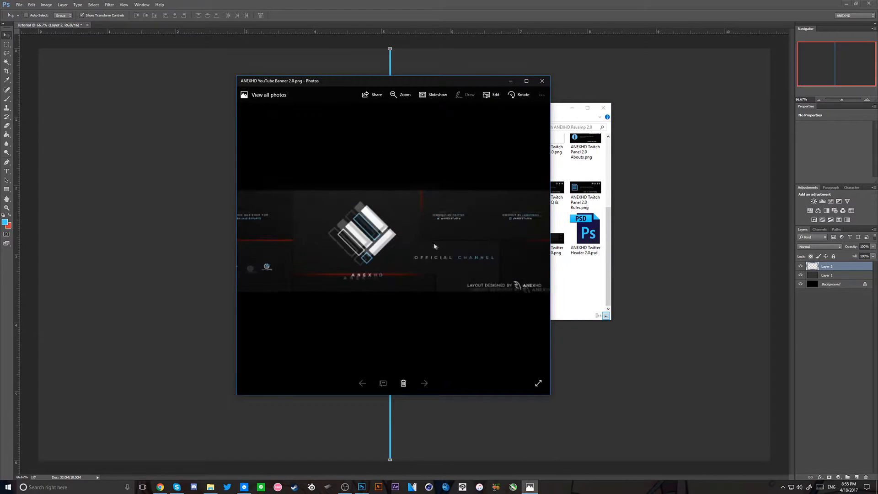
{"action": "scroll", "coordinate": [434, 246], "scroll_direction": "up", "scroll_amount": 3}
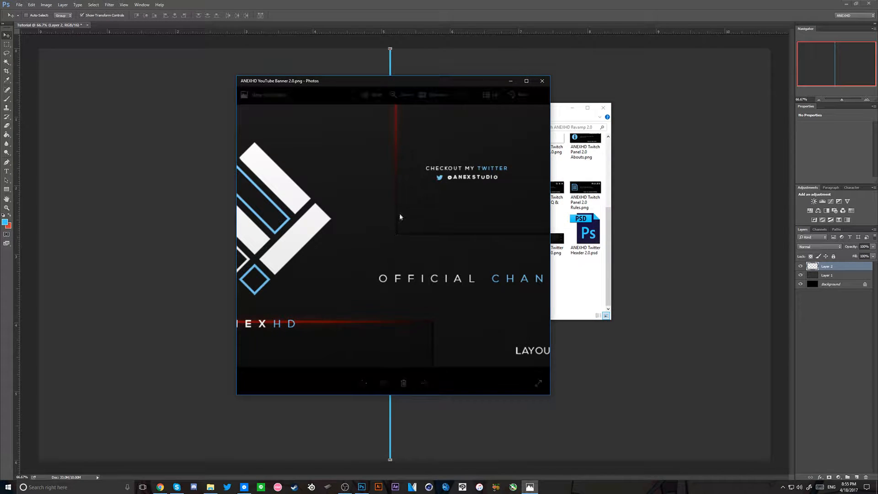
{"action": "scroll", "coordinate": [403, 219], "scroll_direction": "down", "scroll_amount": 3}
{"action": "scroll", "coordinate": [420, 325], "scroll_direction": "down", "scroll_amount": 3}
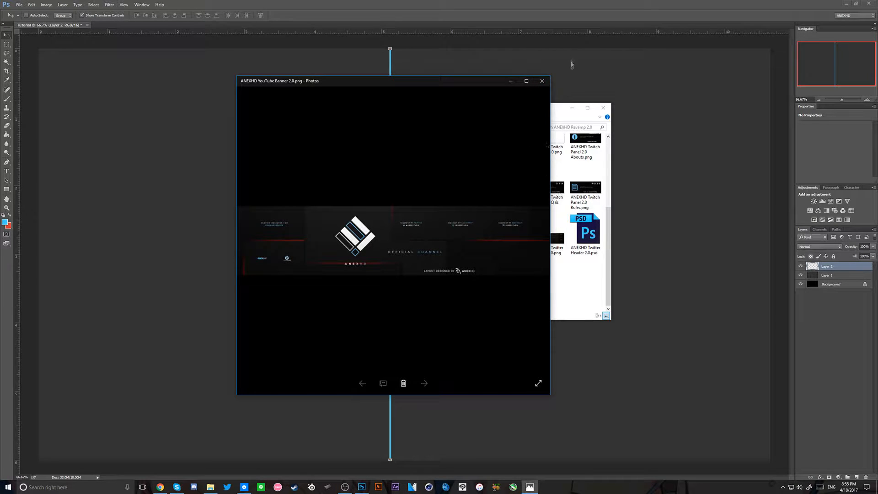
{"action": "left_click", "coordinate": [542, 81]}
{"action": "left_click", "coordinate": [572, 108]}
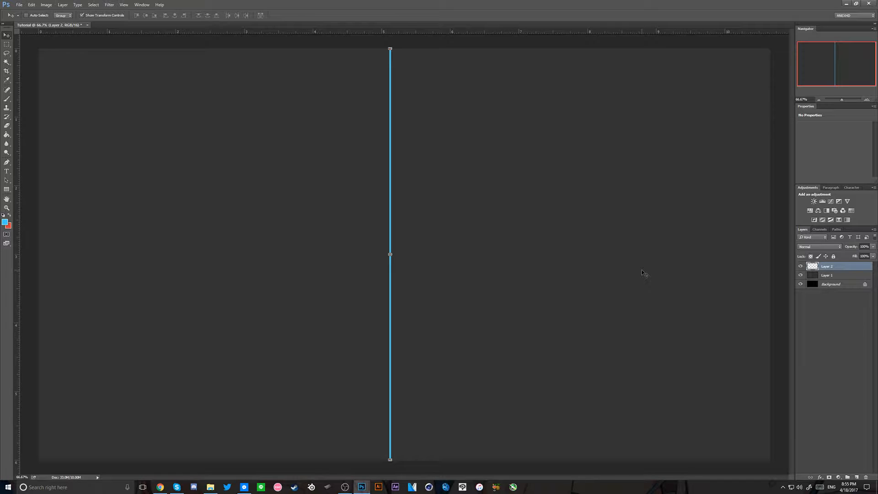
- Move the blue line to the left third of the canvas and cut its outline out of the dark grey layer, then deselect
{"action": "left_click_drag", "start_coordinate": [644, 272], "coordinate": [524, 259]}
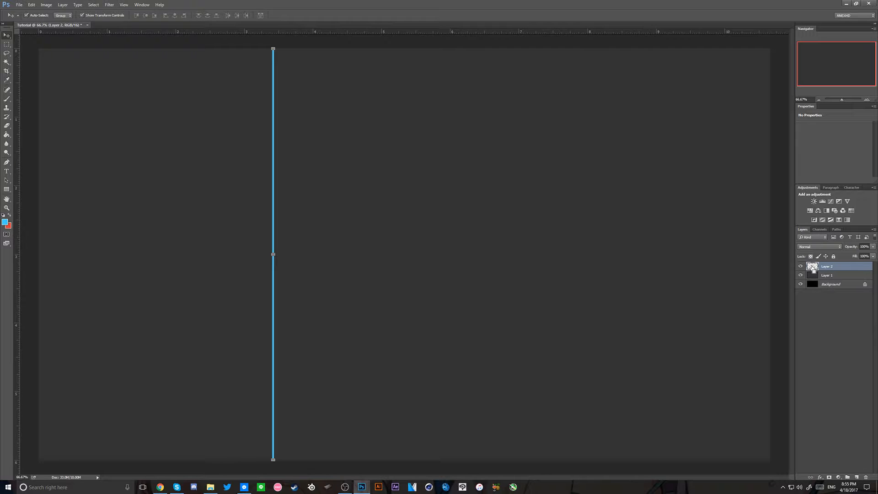
{"action": "key", "text": "ctrl"}
{"action": "left_click", "coordinate": [808, 276]}
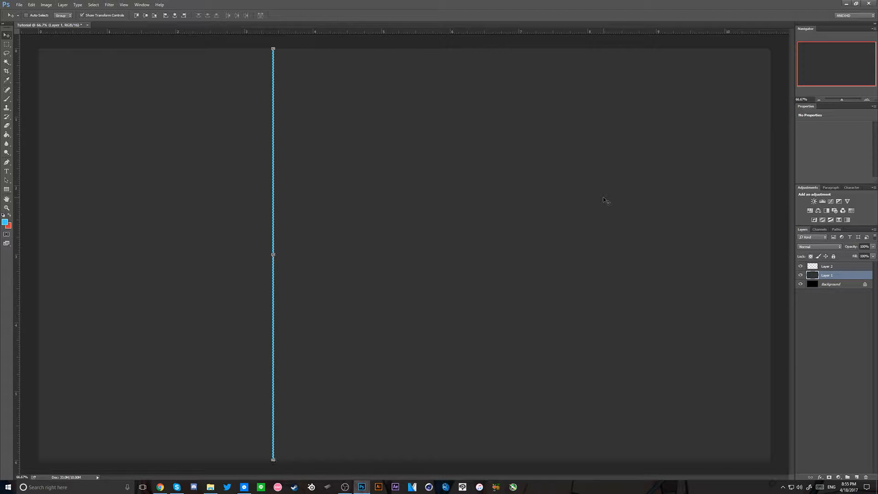
{"action": "key", "text": "ctrl"}
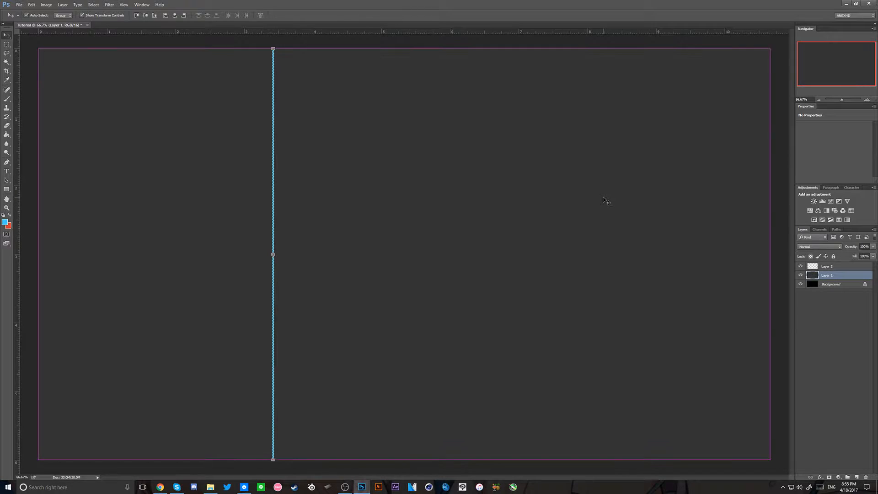
{"action": "key", "text": "ctrl+d"}
- Move the blue line on Layer 2 horizontally to just right of the canvas centre
{"action": "left_click", "coordinate": [814, 265]}
{"action": "left_click_drag", "start_coordinate": [503, 251], "coordinate": [655, 253]}
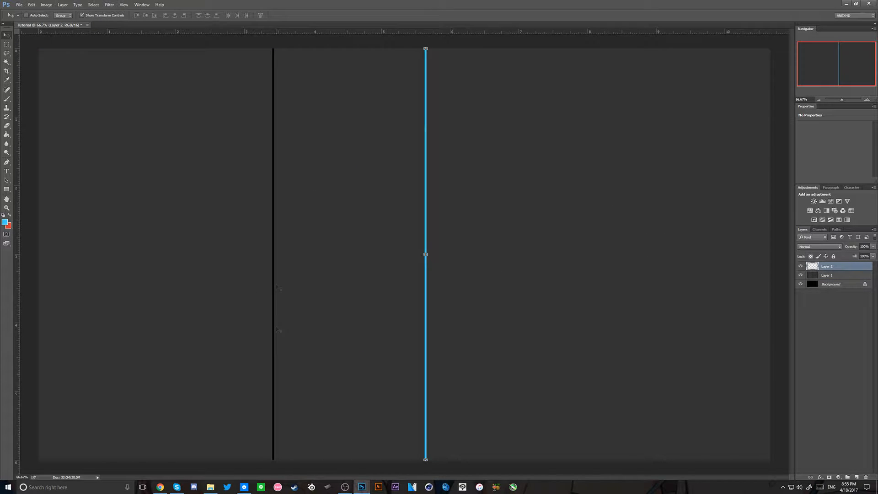
- Move the blue line to about the 8-inch ruler mark, covering only the canvas's upper part, and cut its outline out of Layer 1
{"action": "left_click_drag", "start_coordinate": [444, 298], "coordinate": [660, 298]}
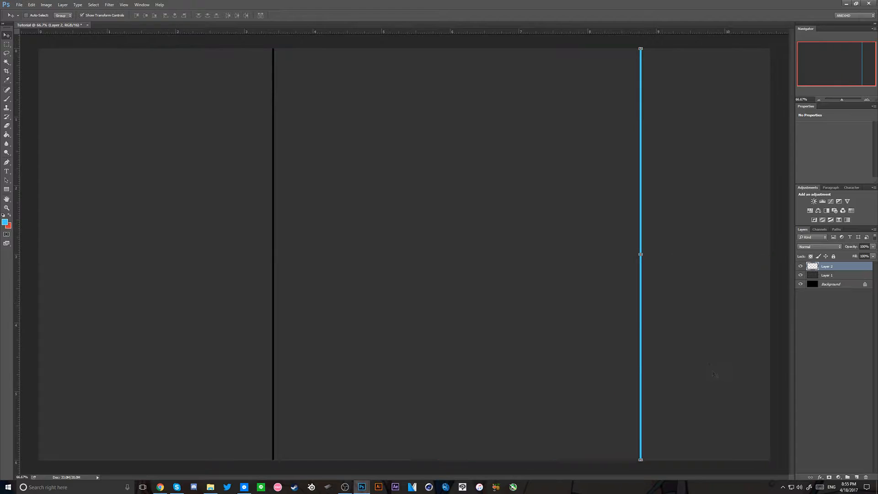
{"action": "left_click_drag", "start_coordinate": [710, 369], "coordinate": [697, 134]}
{"action": "key", "text": "shift+Left"}
{"action": "key", "text": "shift+Left"}
{"action": "key", "text": "shift+Left"}
{"action": "key", "text": "shift+Left"}
{"action": "key", "text": "shift+Left"}
{"action": "key", "text": "shift+Left"}
{"action": "key", "text": "shift+Left"}
{"action": "key", "text": "shift+Left"}
{"action": "key", "text": "shift+Left"}
{"action": "key", "text": "shift+Left"}
{"action": "key", "text": "shift+Left"}
{"action": "key", "text": "shift+Left"}
{"action": "key", "text": "shift+Left"}
{"action": "key", "text": "shift+Left"}
{"action": "key", "text": "shift+Left"}
{"action": "key", "text": "shift+Left"}
{"action": "key", "text": "shift+Left"}
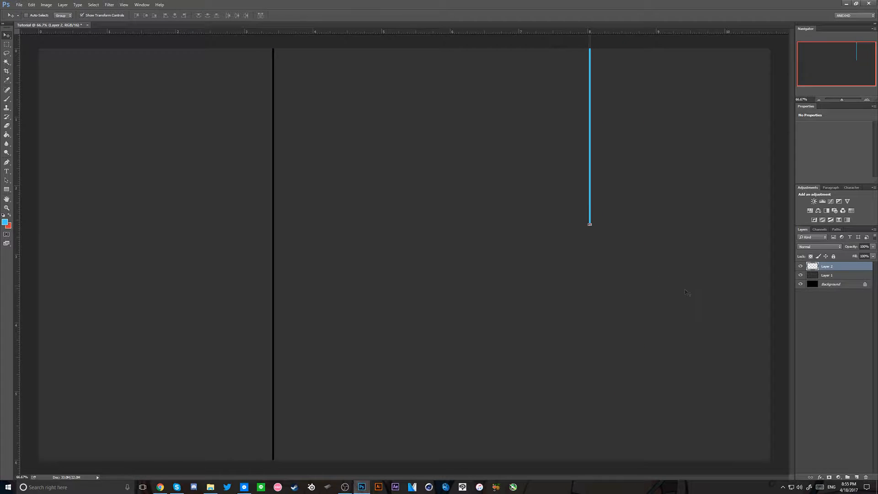
{"action": "left_click", "coordinate": [811, 275]}
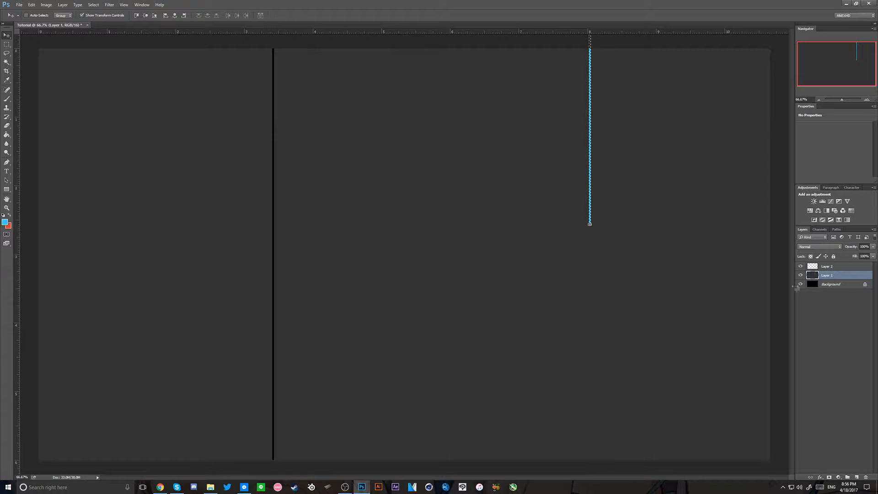
- Lower the blue line on Layer 2 to start level with the short upper cut's end, shift it farther right, and cut it from Layer 1
{"action": "left_click", "coordinate": [827, 266]}
{"action": "left_click_drag", "start_coordinate": [594, 197], "coordinate": [594, 328]}
{"action": "left_click_drag", "start_coordinate": [634, 298], "coordinate": [774, 383]}
{"action": "left_click_drag", "start_coordinate": [737, 432], "coordinate": [626, 343]}
{"action": "key", "text": "ctrl+plus"}
{"action": "key", "text": "ctrl+plus"}
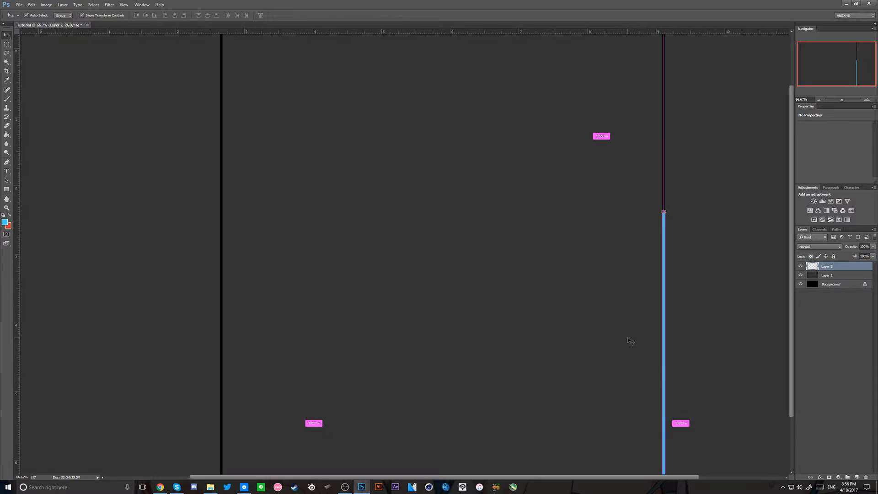
{"action": "left_click_drag", "start_coordinate": [833, 60], "coordinate": [854, 57]}
{"action": "left_click_drag", "start_coordinate": [497, 232], "coordinate": [486, 212]}
{"action": "left_click_drag", "start_coordinate": [483, 322], "coordinate": [453, 247]}
{"action": "key", "text": "ctrl+minus"}
{"action": "key", "text": "ctrl+minus"}
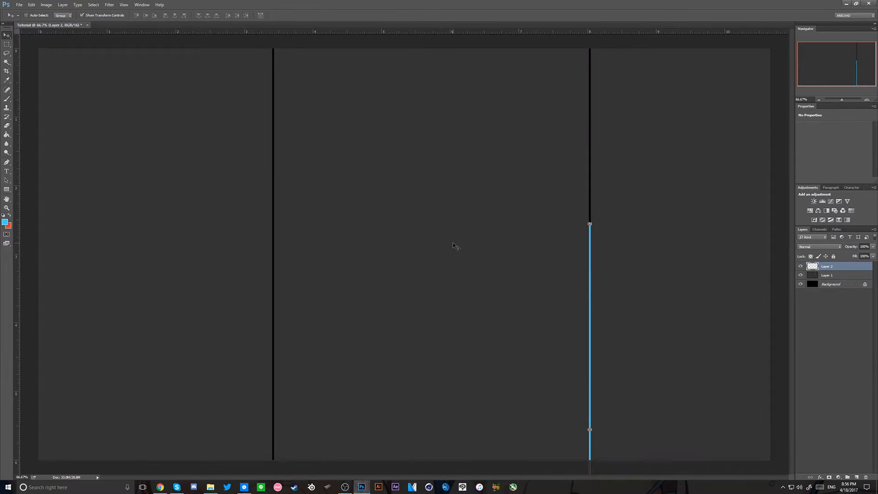
{"action": "left_click_drag", "start_coordinate": [638, 304], "coordinate": [731, 329]}
{"action": "left_click", "coordinate": [812, 275]}
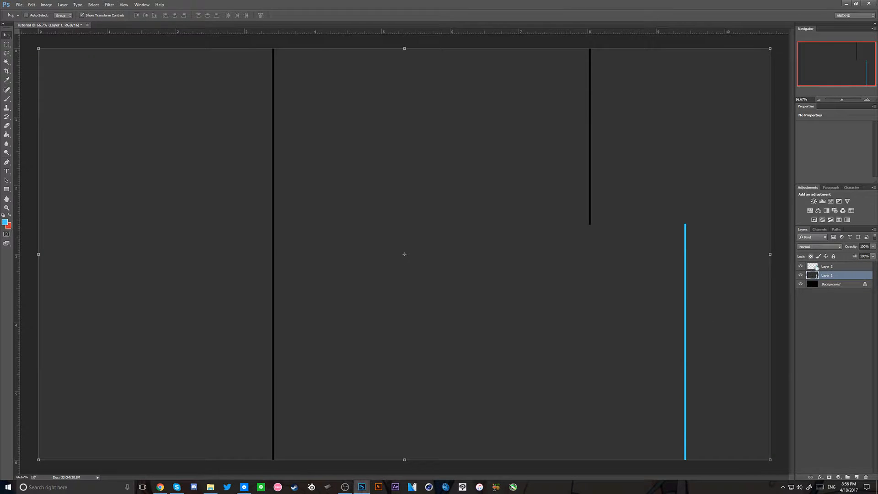
- Move the blue line to the canvas's upper-left area as a short segment from the top edge and cut it out of Layer 1
{"action": "left_click", "coordinate": [817, 266]}
{"action": "left_click_drag", "start_coordinate": [746, 323], "coordinate": [181, 349]}
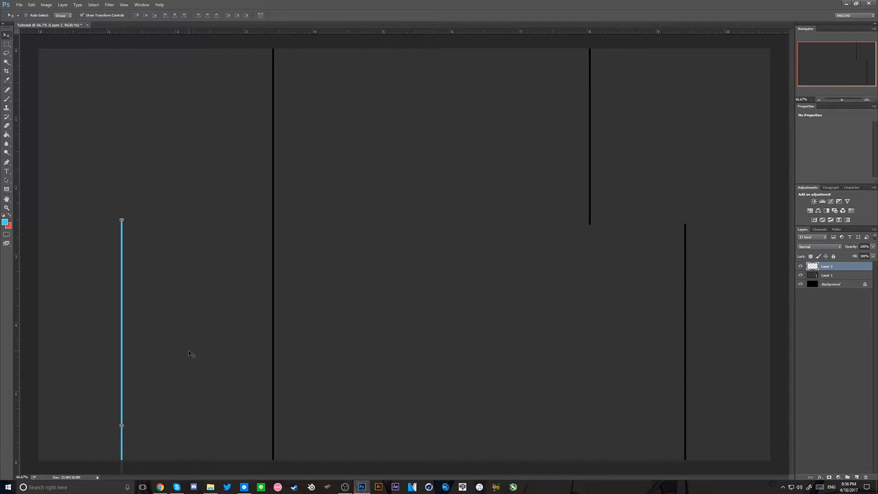
{"action": "key", "text": "ctrl+z"}
{"action": "left_click_drag", "start_coordinate": [751, 346], "coordinate": [220, 392]}
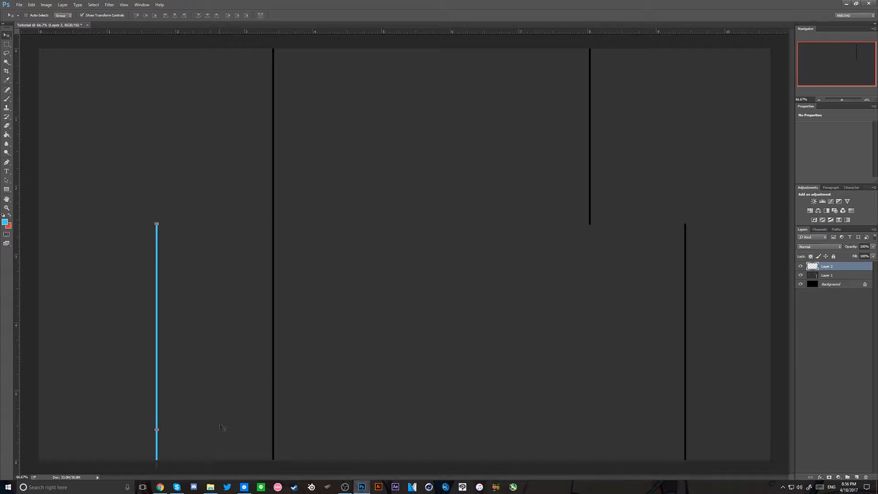
{"action": "left_click_drag", "start_coordinate": [224, 425], "coordinate": [230, 233]}
{"action": "left_click_drag", "start_coordinate": [233, 423], "coordinate": [229, 169]}
{"action": "left_click_drag", "start_coordinate": [234, 343], "coordinate": [227, 255]}
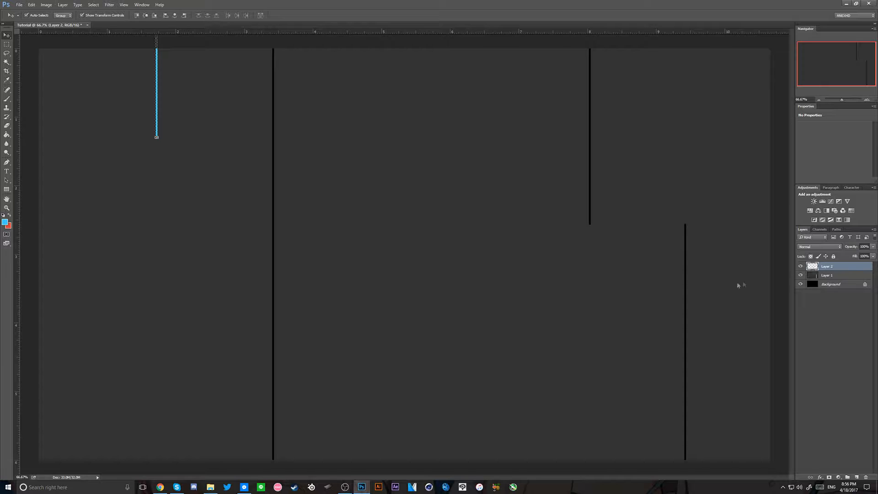
{"action": "left_click", "coordinate": [707, 269]}
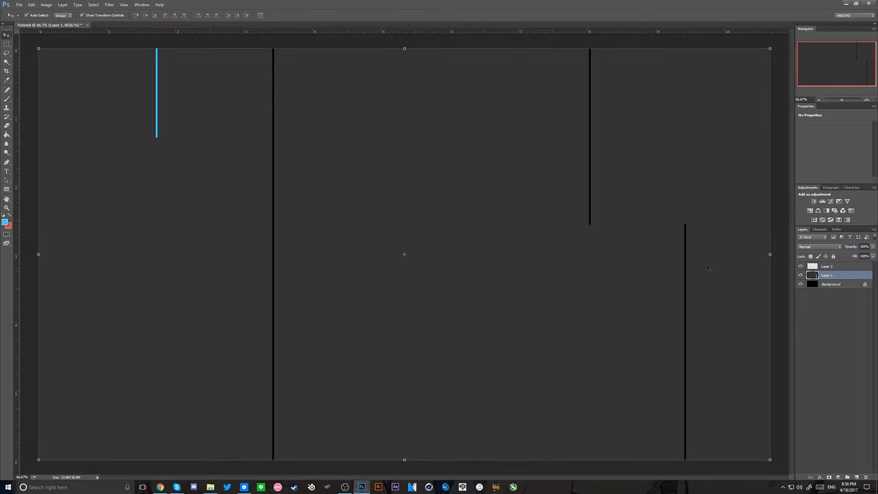
- Move the blue line to a short segment at the bottom edge just right of the canvas centre and cut it from Layer 1
{"action": "left_click", "coordinate": [839, 266]}
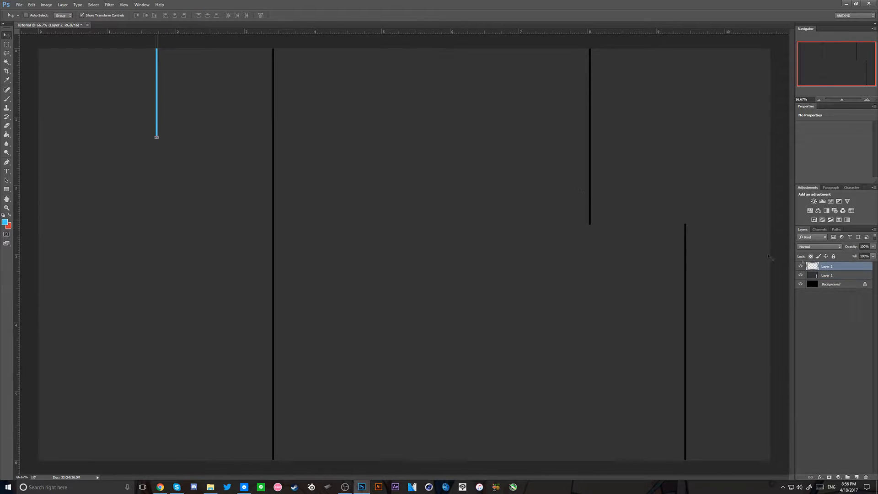
{"action": "left_click_drag", "start_coordinate": [559, 174], "coordinate": [596, 363]}
{"action": "left_click_drag", "start_coordinate": [473, 162], "coordinate": [524, 329]}
{"action": "left_click_drag", "start_coordinate": [452, 129], "coordinate": [490, 265]}
{"action": "left_click_drag", "start_coordinate": [478, 191], "coordinate": [607, 372]}
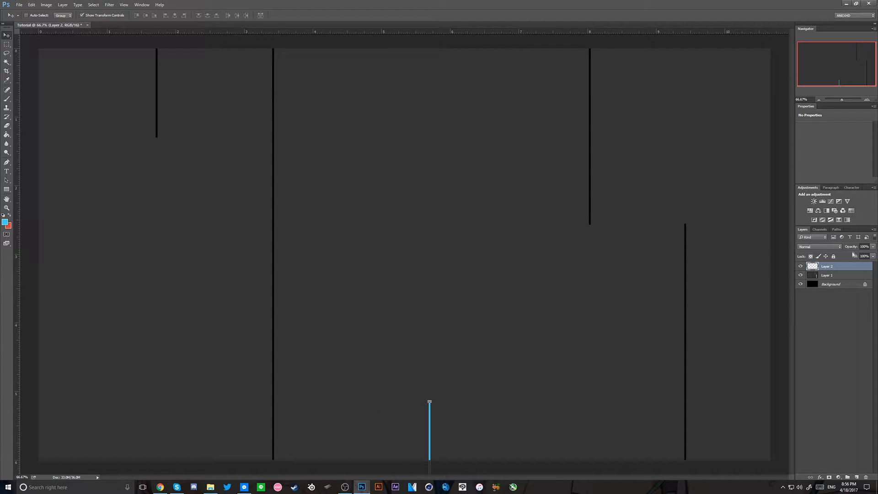
{"action": "left_click", "coordinate": [812, 275]}
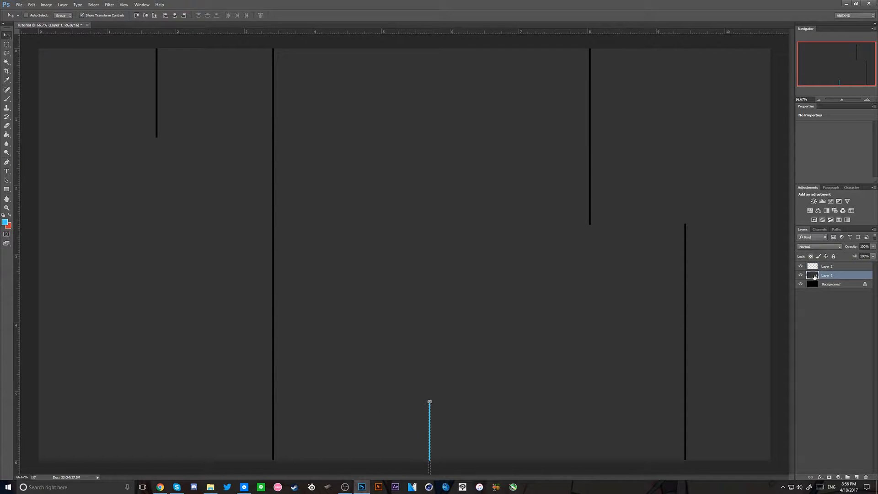
- Shift the short bottom segment sideways to left of the full-height cut, cut its outline out of Layer 1, and check Layer 2's visibility
{"action": "left_click", "coordinate": [825, 266]}
{"action": "left_click_drag", "start_coordinate": [587, 366], "coordinate": [359, 373]}
{"action": "left_click", "coordinate": [814, 276]}
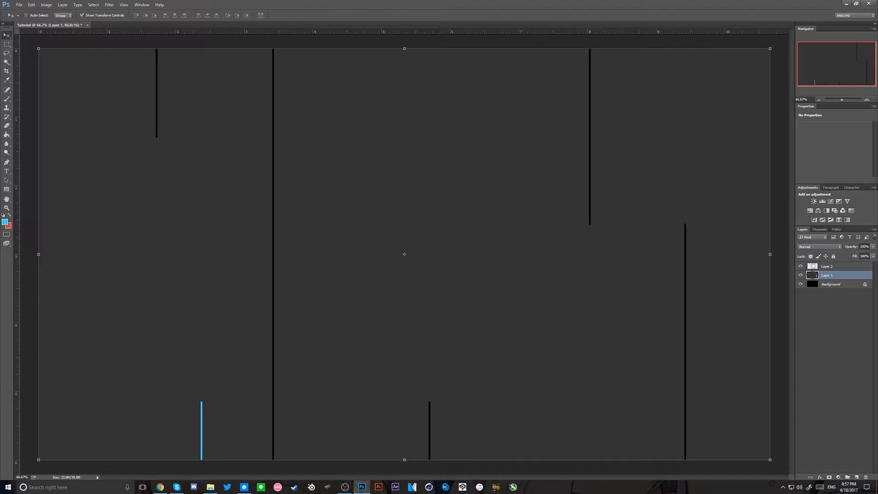
{"action": "left_click", "coordinate": [799, 267]}
{"action": "left_click", "coordinate": [800, 266]}
- Move the blue line on Layer 2 upward and rotate it 90° to horizontal with Free Transform
{"action": "left_click", "coordinate": [823, 266]}
{"action": "left_click_drag", "start_coordinate": [298, 402], "coordinate": [337, 77]}
{"action": "key", "text": "ctrl+t"}
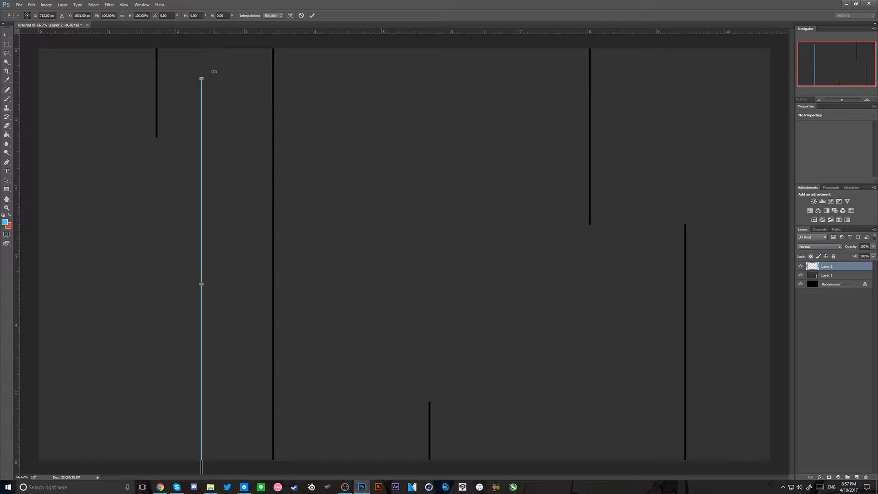
{"action": "key", "text": "Return"}
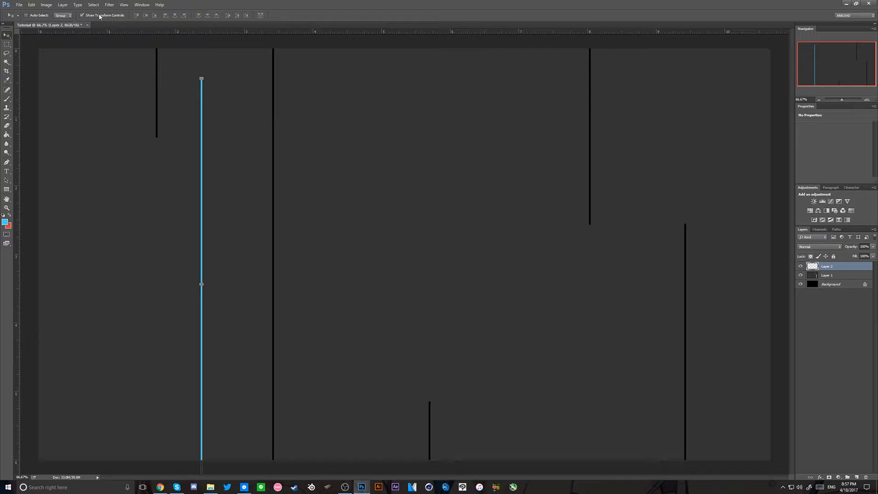
{"action": "left_click", "coordinate": [20, 5]}
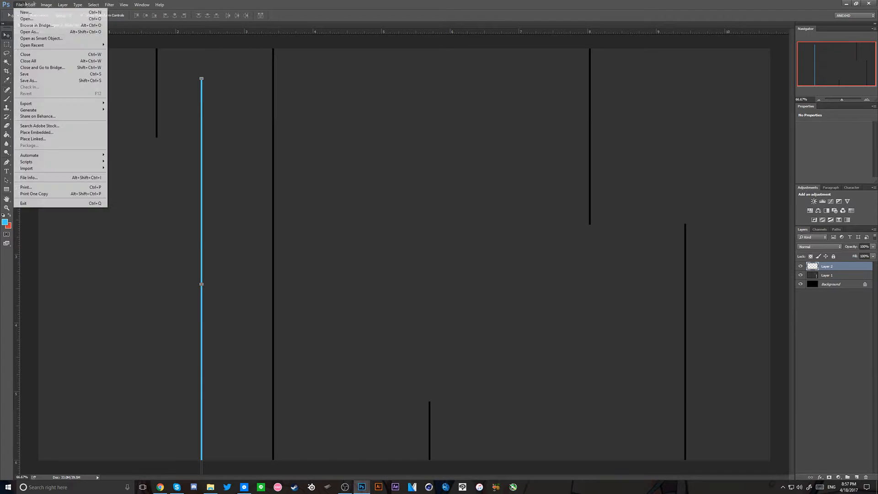
{"action": "mouse_move", "coordinate": [124, 5]}
{"action": "left_click", "coordinate": [87, 19]}
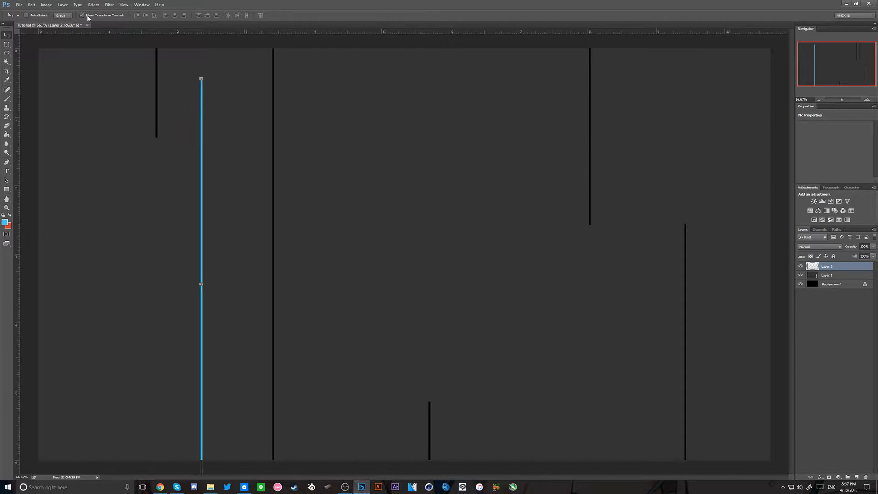
{"action": "left_click", "coordinate": [200, 77]}
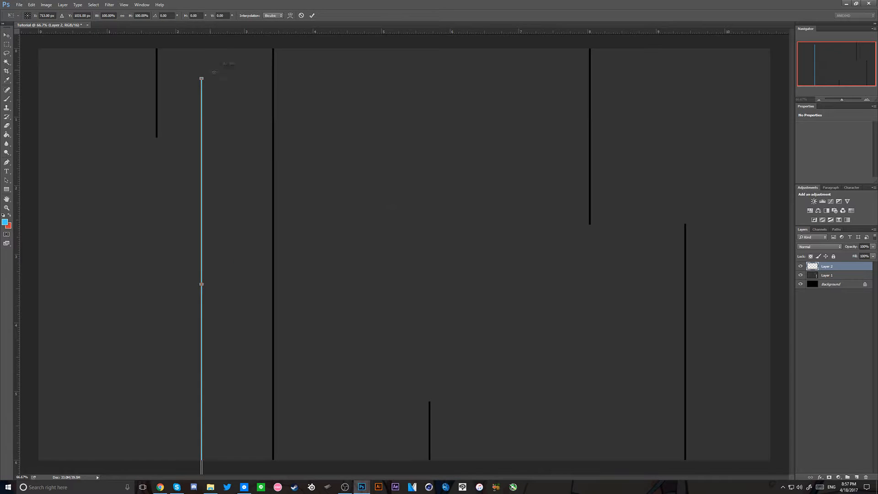
{"action": "left_click_drag", "start_coordinate": [214, 72], "coordinate": [381, 278]}
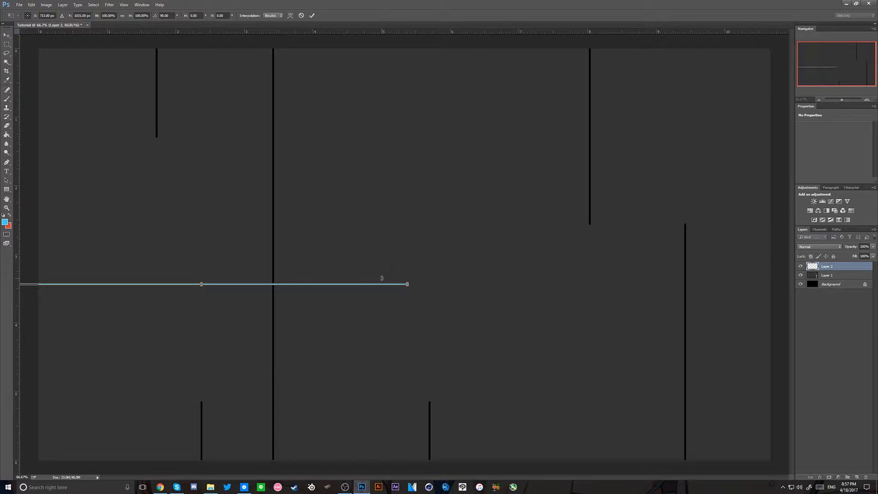
{"action": "key", "text": "Return"}
- Place the horizontal blue line near the short upper-left cut's lower end, with its right end on the full-height vertical cut
{"action": "left_click_drag", "start_coordinate": [368, 319], "coordinate": [644, 238]}
{"action": "left_click_drag", "start_coordinate": [555, 291], "coordinate": [144, 218]}
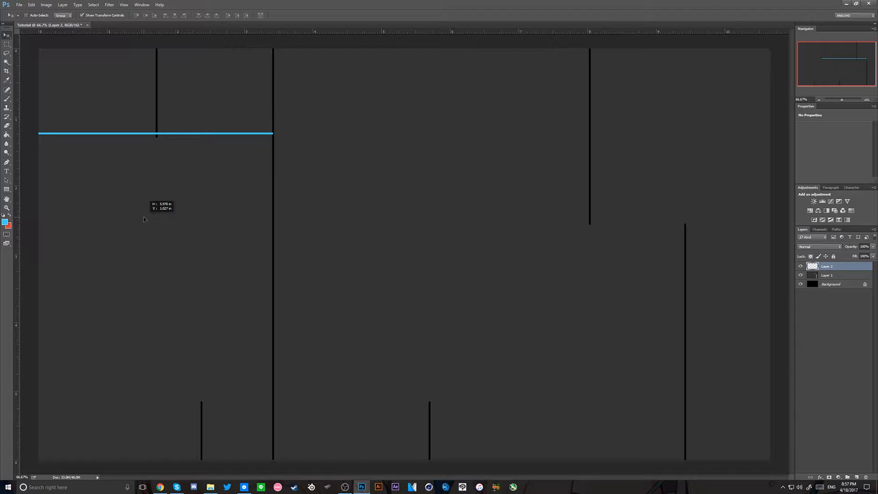
{"action": "left_click_drag", "start_coordinate": [143, 219], "coordinate": [143, 219]}
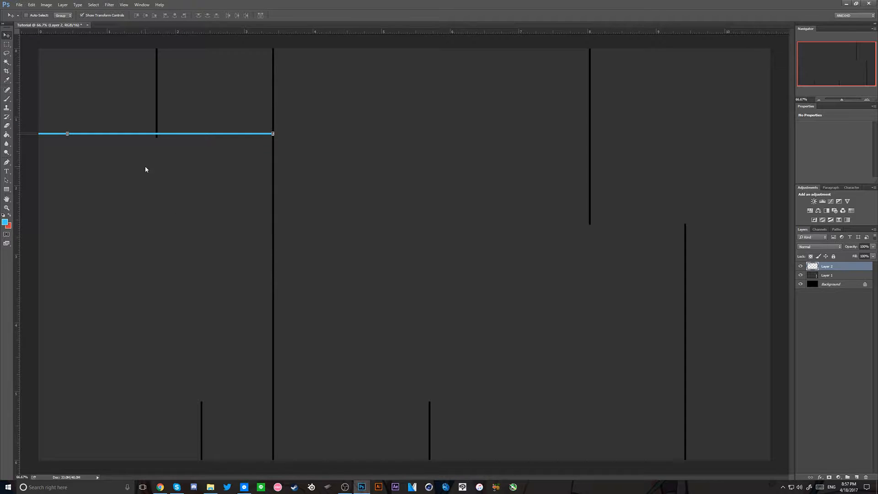
- Nudge the horizontal blue line down flush with the short upper-left cut's lower end and cut its outline out of Layer 1
{"action": "key", "text": "ctrl"}
{"action": "key", "text": "ctrl+plus"}
{"action": "key", "text": "ctrl+plus"}
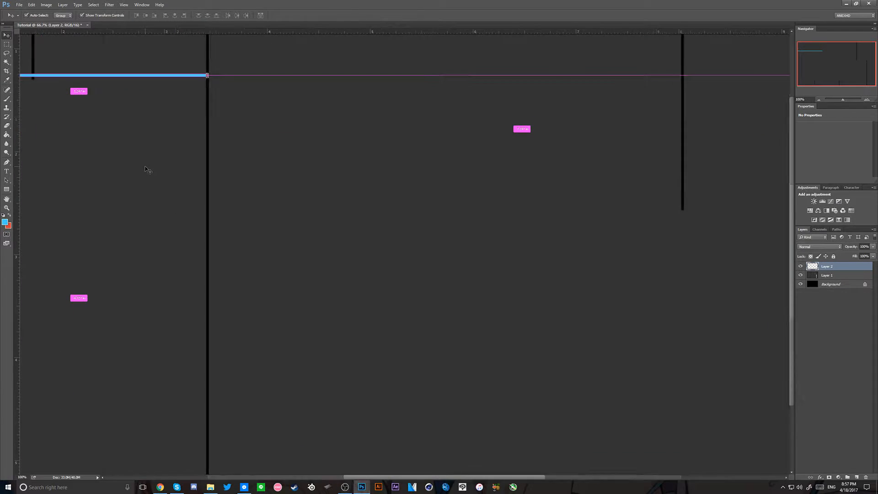
{"action": "left_click_drag", "start_coordinate": [840, 61], "coordinate": [814, 55]}
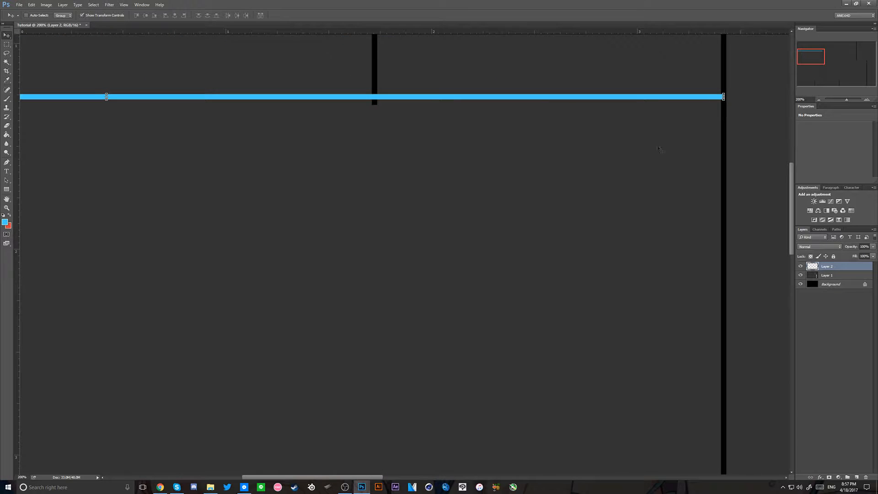
{"action": "key", "text": "Down"}
{"action": "key", "text": "Down"}
{"action": "key", "text": "Down"}
{"action": "key", "text": "Down"}
{"action": "key", "text": "Down"}
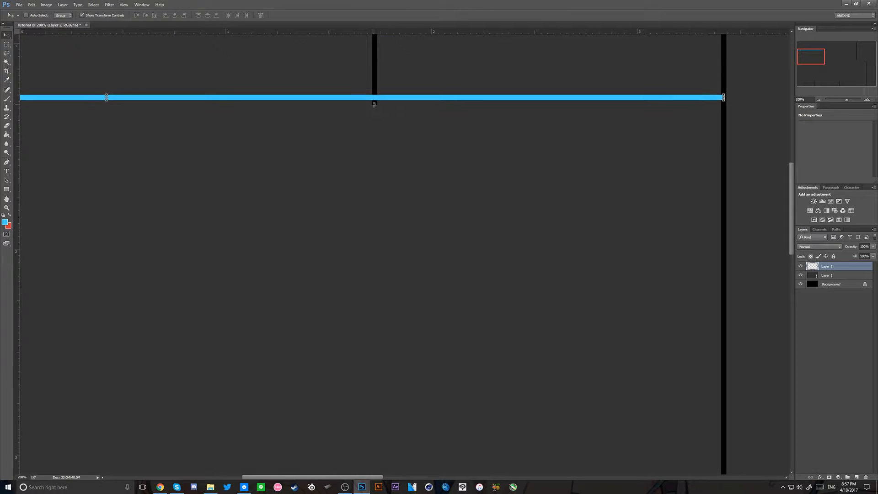
{"action": "key", "text": "Down"}
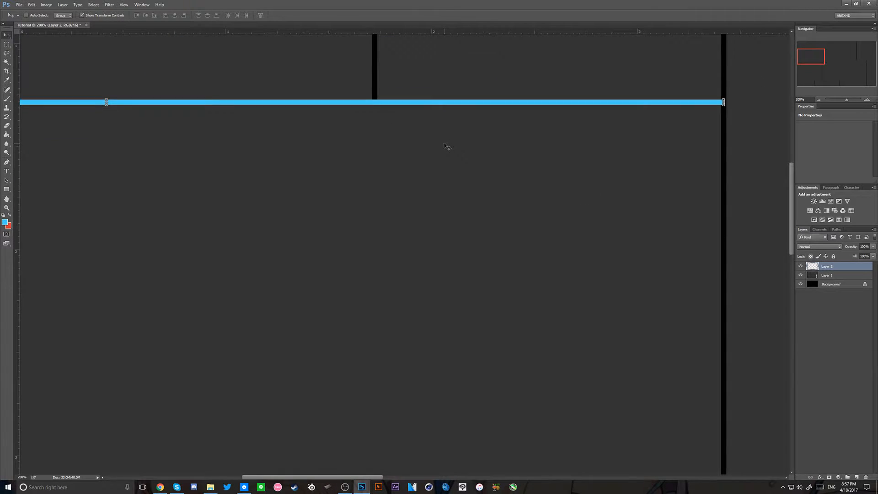
{"action": "left_click", "coordinate": [815, 275]}
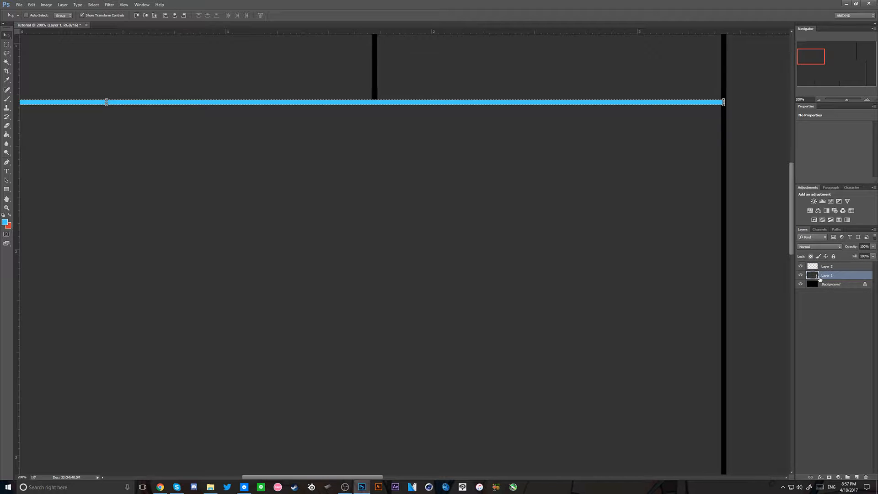
- Move the horizontal blue line down so its right end meets the top of the short lower-left vertical cut
{"action": "key", "text": "ctrl+minus"}
{"action": "key", "text": "ctrl+minus"}
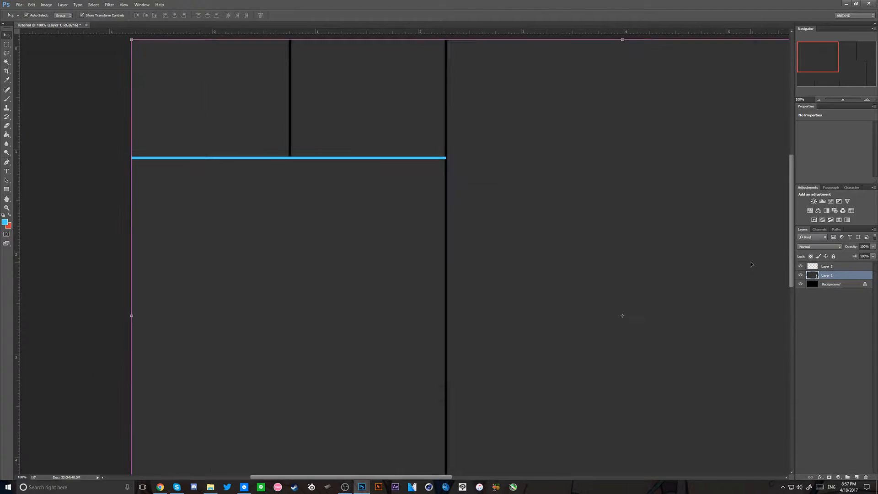
{"action": "left_click", "coordinate": [837, 267]}
{"action": "left_click_drag", "start_coordinate": [402, 257], "coordinate": [336, 480]}
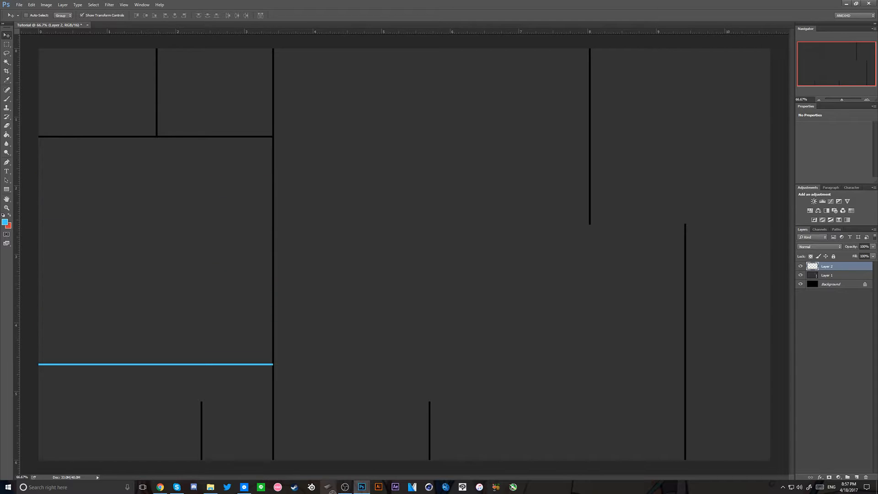
{"action": "key", "text": "ctrl+z"}
{"action": "left_click_drag", "start_coordinate": [321, 302], "coordinate": [282, 396]}
{"action": "key", "text": "ctrl+plus"}
{"action": "key", "text": "ctrl+plus"}
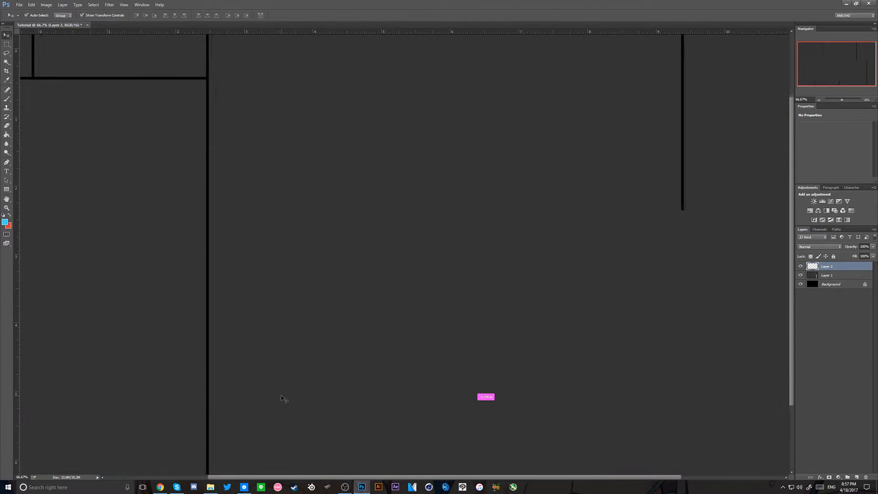
{"action": "left_click_drag", "start_coordinate": [856, 73], "coordinate": [669, 197]}
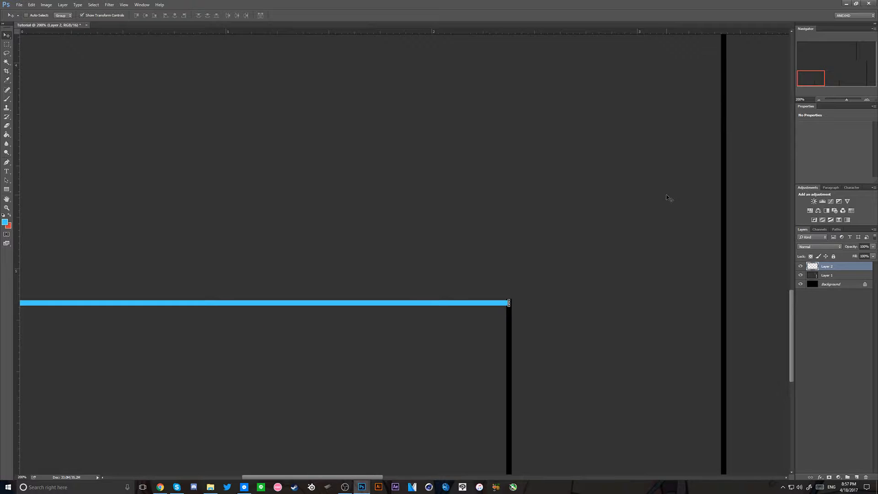
- Nudge the horizontal blue line to align with the top of the short lower-left cut and cut its outline out of Layer 1
{"action": "key", "text": "Down"}
{"action": "key", "text": "Down"}
{"action": "key", "text": "Down"}
{"action": "key", "text": "Down"}
{"action": "key", "text": "Up"}
{"action": "key", "text": "Up"}
{"action": "key", "text": "Up"}
{"action": "key", "text": "Up"}
{"action": "key", "text": "Up"}
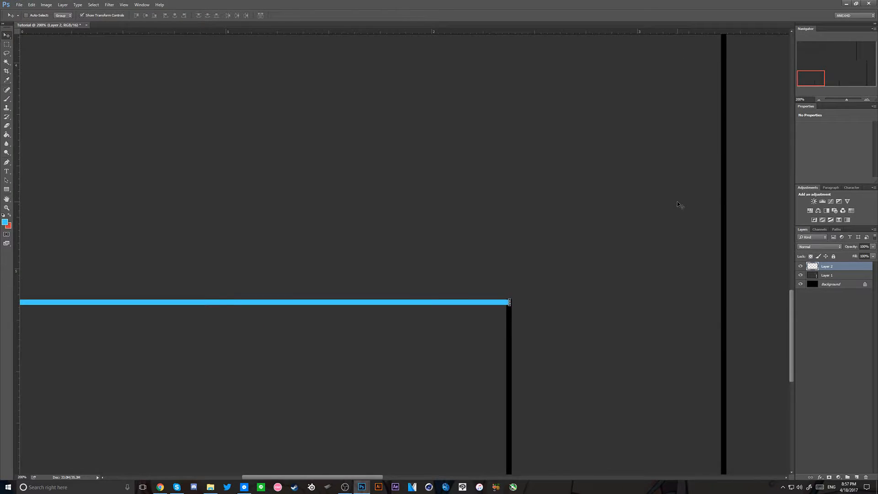
{"action": "key", "text": "Up"}
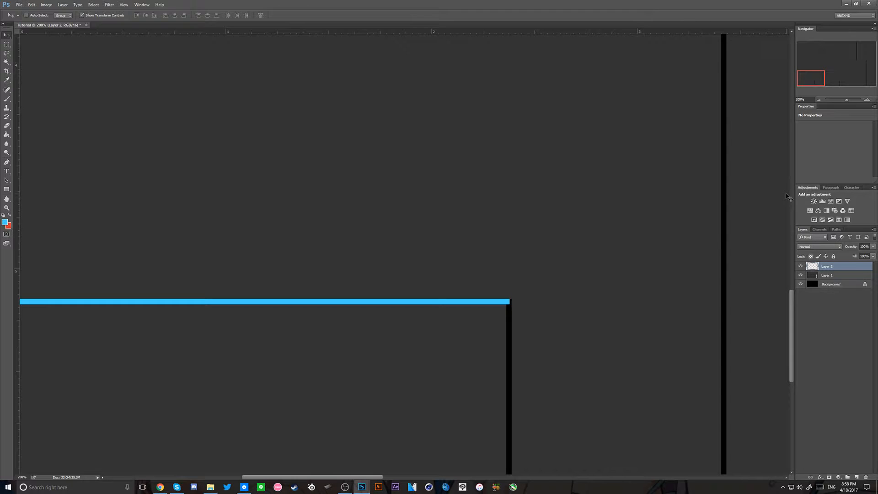
{"action": "key", "text": "Down"}
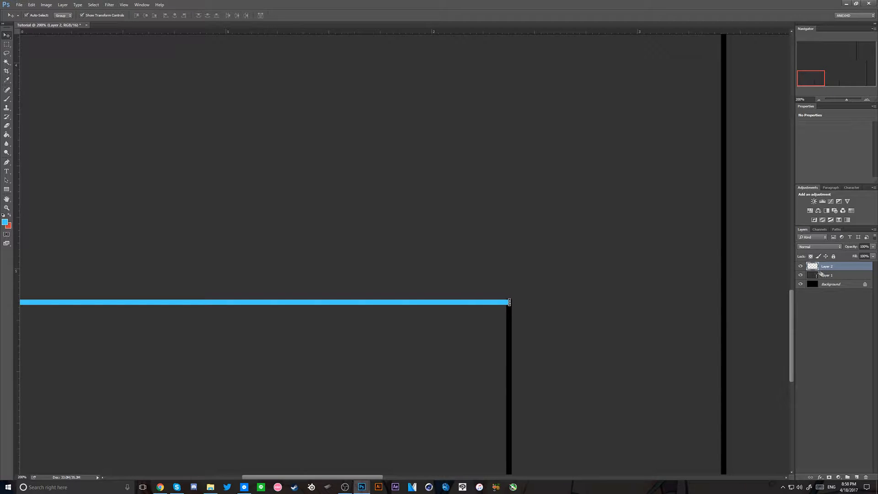
{"action": "left_click", "coordinate": [821, 274]}
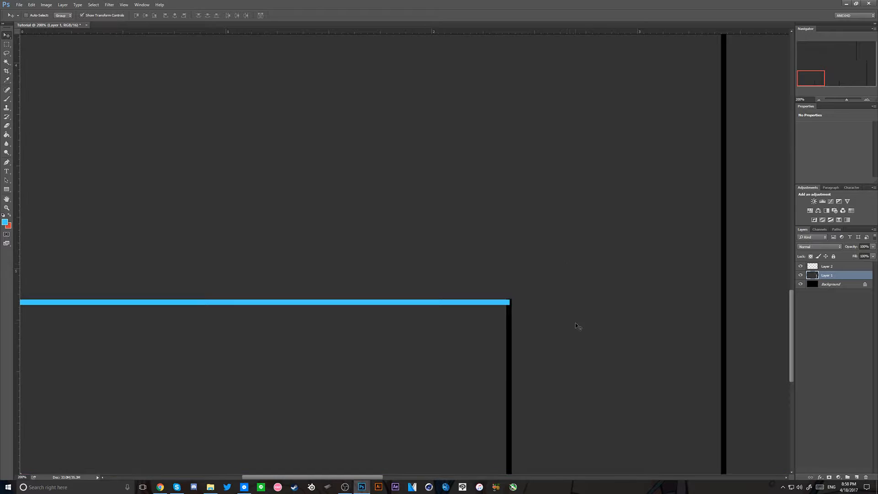
{"action": "left_click_drag", "start_coordinate": [577, 326], "coordinate": [612, 245]}
{"action": "key", "text": "ctrl+z"}
{"action": "left_click", "coordinate": [813, 268], "text": "ctrl"}
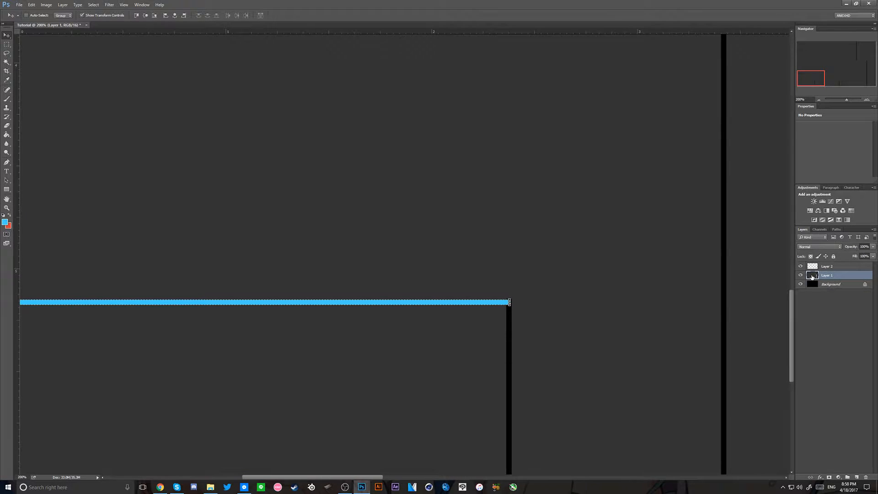
{"action": "key", "text": "Delete"}
{"action": "key", "text": "ctrl+d"}
{"action": "left_click_drag", "start_coordinate": [704, 328], "coordinate": [704, 276]}
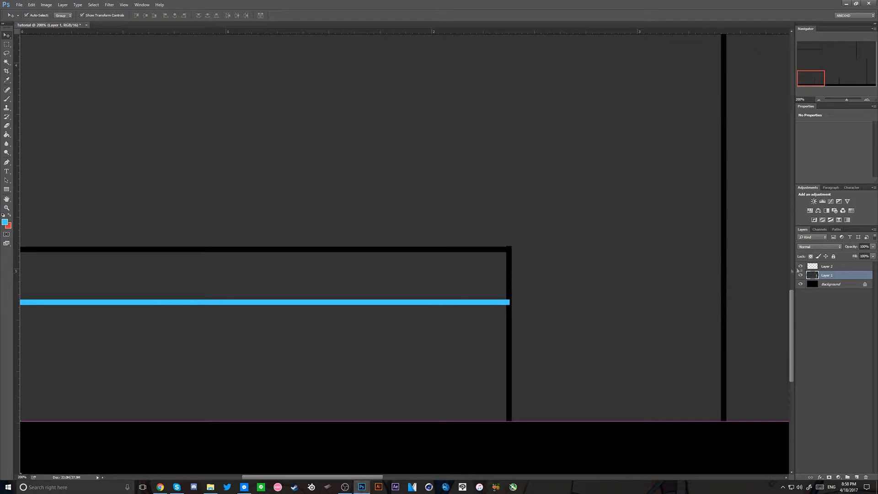
{"action": "key", "text": "ctrl+z"}
{"action": "key", "text": "ctrl+z"}
{"action": "key", "text": "ctrl+alt+z"}
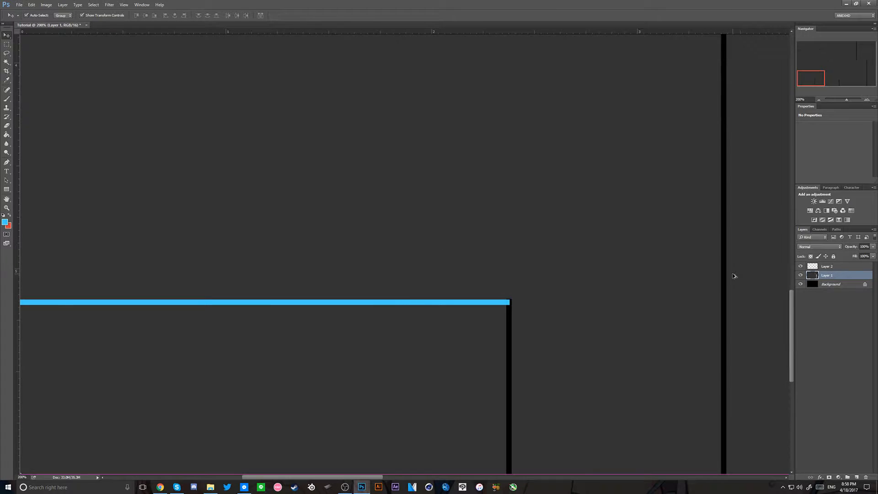
{"action": "key", "text": "ctrl+alt+z"}
- Nudge the horizontal blue line up flush with the top of the short lower-left vertical cut and cut its outline out of Layer 1
{"action": "key", "text": "ctrl+plus"}
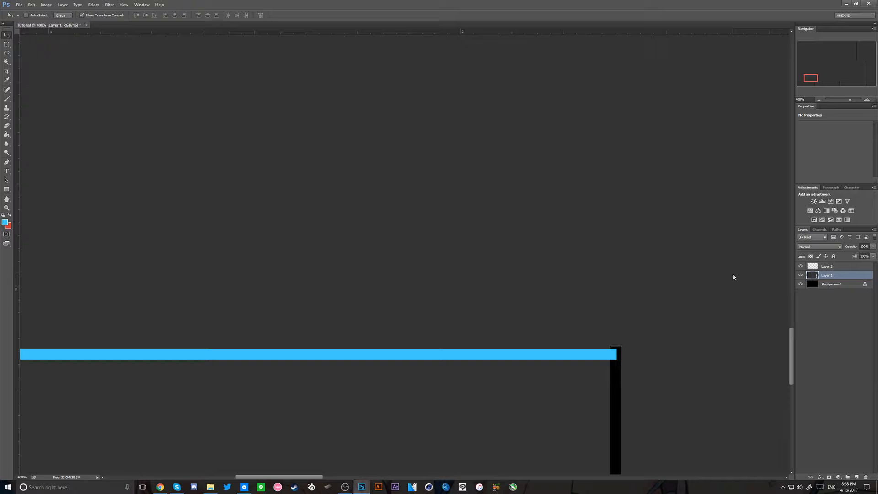
{"action": "left_click", "coordinate": [838, 268]}
{"action": "key", "text": "Up"}
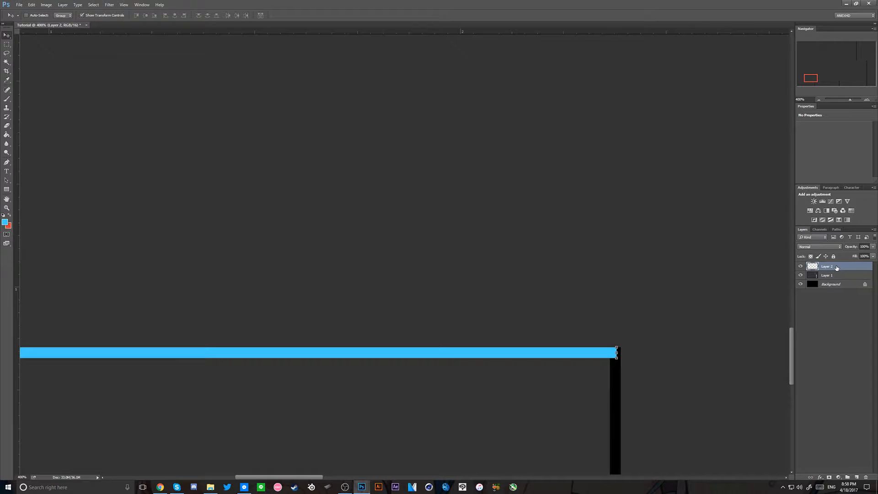
{"action": "left_click", "coordinate": [809, 276]}
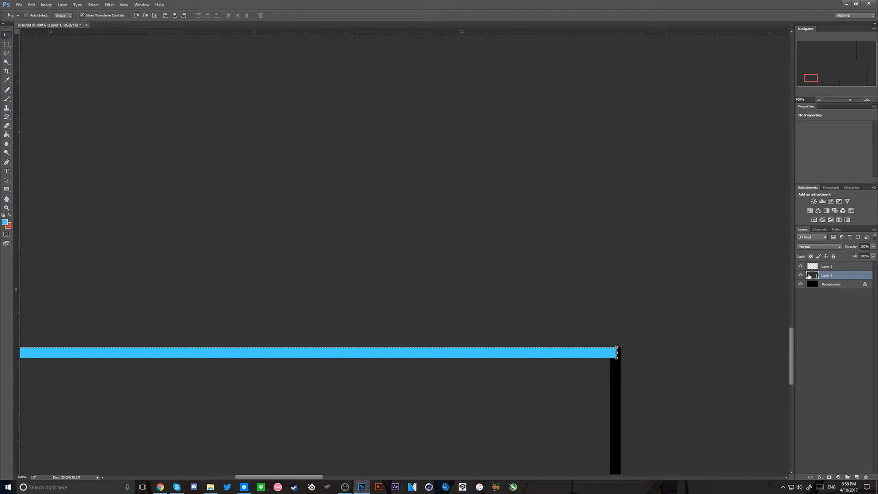
- Move the blue line on Layer 2 to the upper-right area, with its left end at the foot of the right-hand upper vertical cut
{"action": "left_click", "coordinate": [810, 267]}
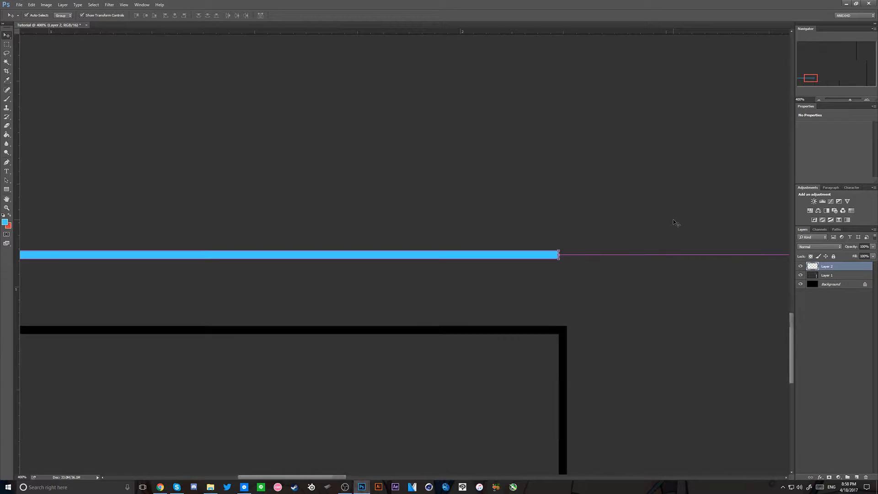
{"action": "key", "text": "ctrl+minus"}
{"action": "key", "text": "ctrl+minus"}
{"action": "key", "text": "ctrl+minus"}
{"action": "key", "text": "ctrl+minus"}
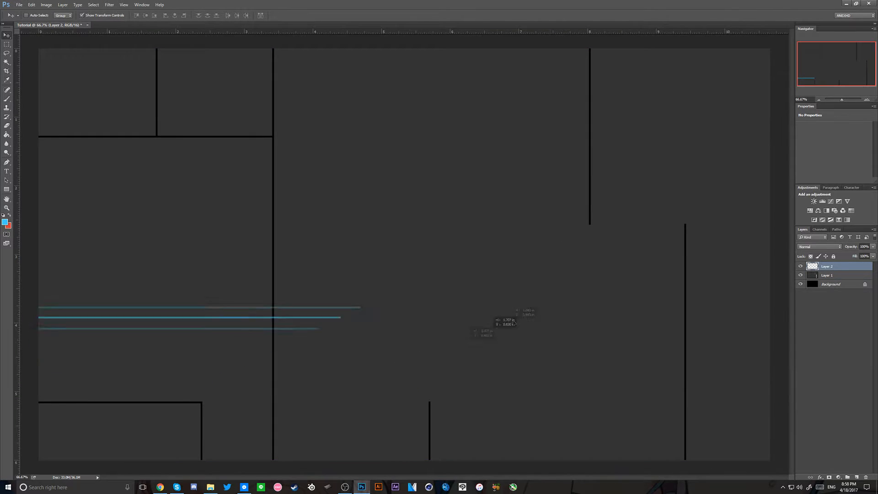
{"action": "left_click_drag", "start_coordinate": [513, 323], "coordinate": [714, 294]}
{"action": "key", "text": "ctrl+plus"}
{"action": "key", "text": "ctrl+plus"}
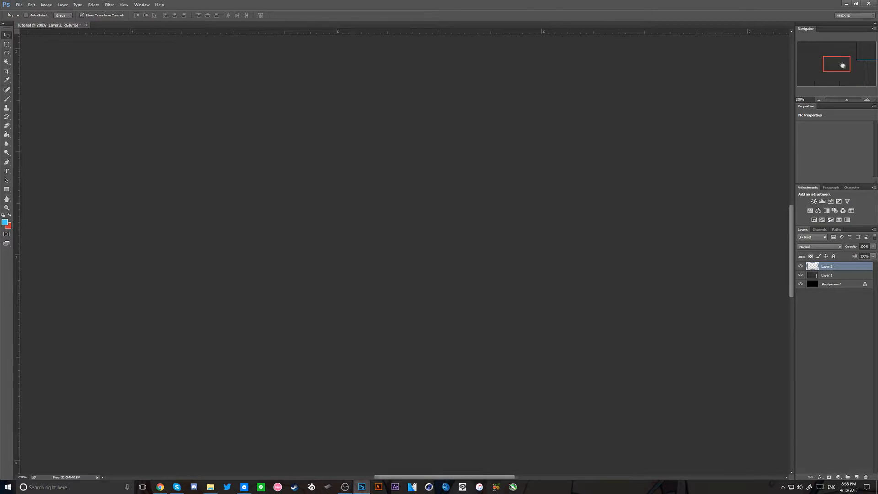
{"action": "left_click_drag", "start_coordinate": [841, 65], "coordinate": [875, 64]}
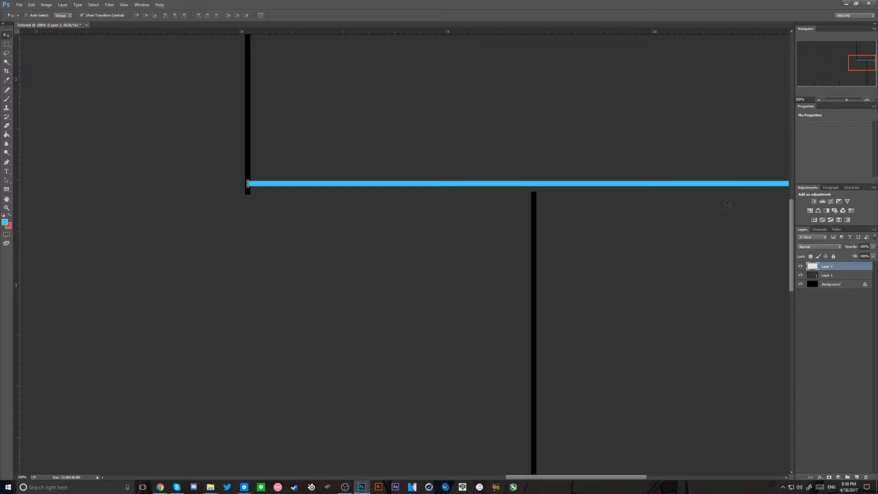
{"action": "left_click_drag", "start_coordinate": [727, 203], "coordinate": [707, 218]}
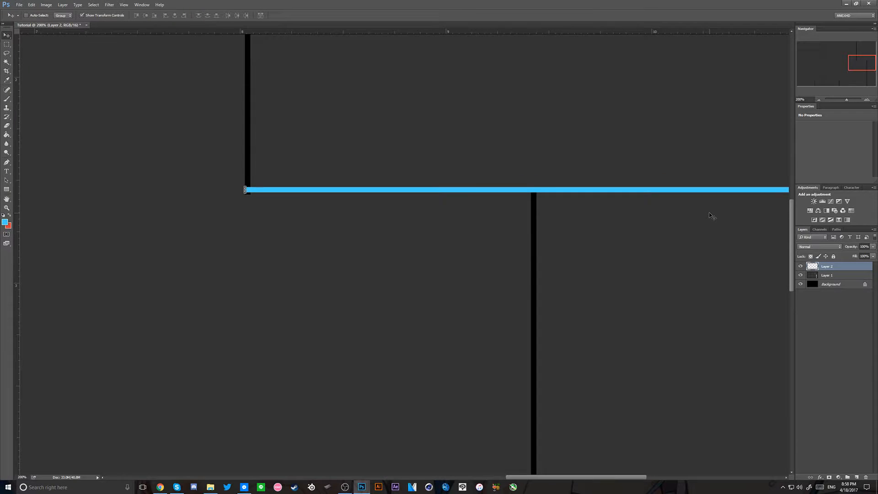
- Nudge the blue line flush with the lower end of the upper-right vertical cut and cut its outline out of Layer 1
{"action": "key", "text": "Down"}
{"action": "key", "text": "Down"}
{"action": "key", "text": "ctrl+plus"}
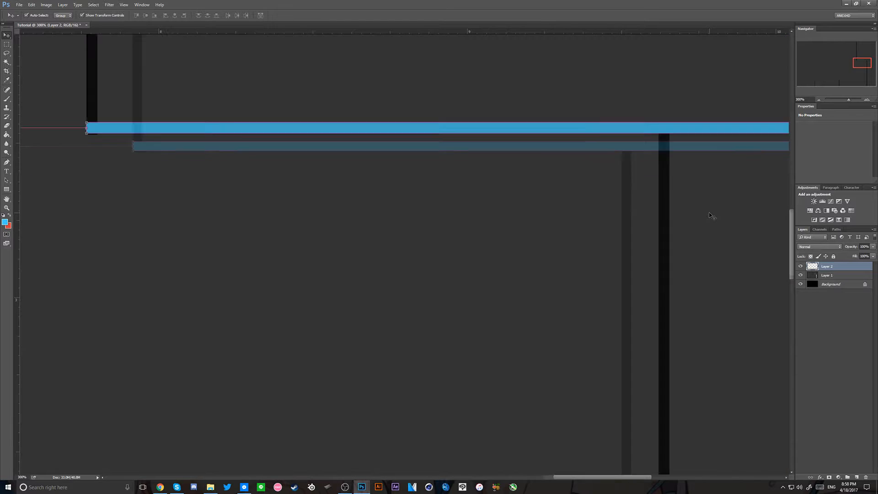
{"action": "key", "text": "Down"}
{"action": "key", "text": "Left"}
{"action": "key", "text": "Up"}
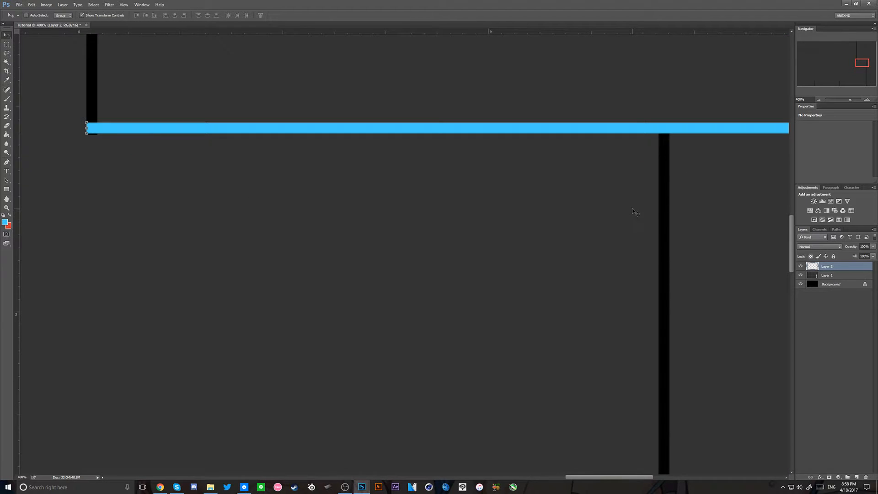
{"action": "key", "text": "Down"}
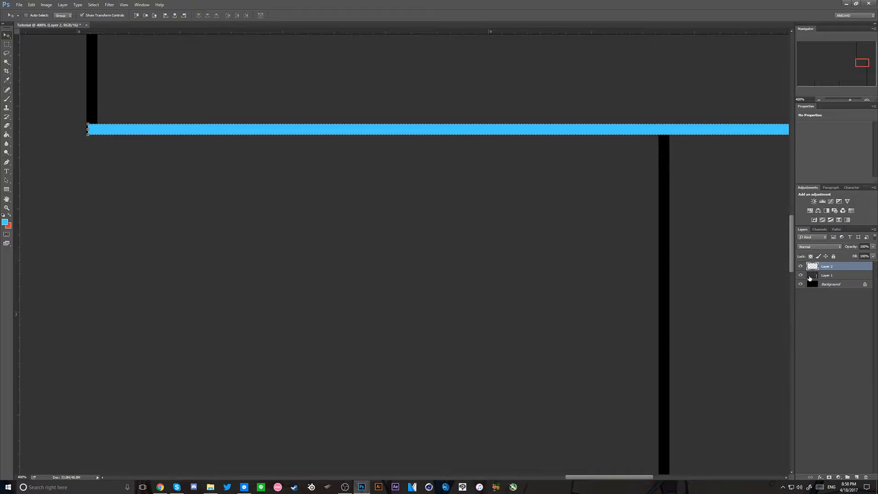
{"action": "left_click", "coordinate": [809, 276]}
{"action": "key", "text": "ctrl+minus"}
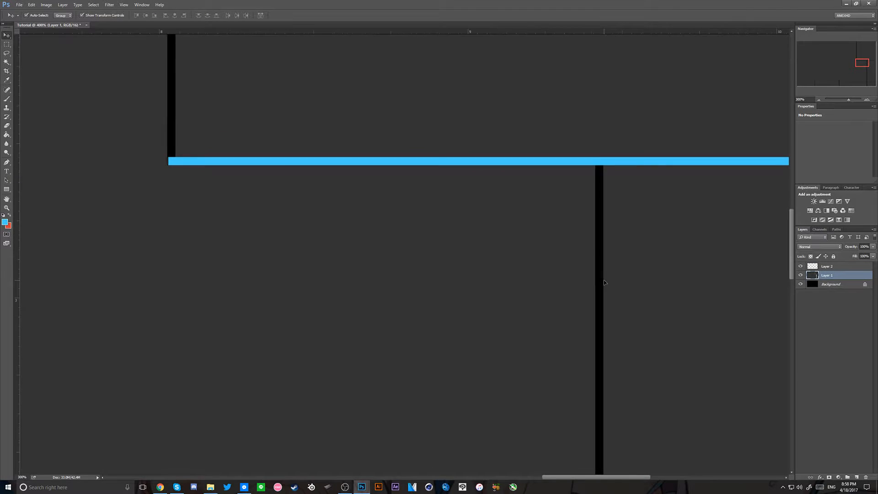
{"action": "key", "text": "ctrl+minus"}
{"action": "key", "text": "ctrl+minus"}
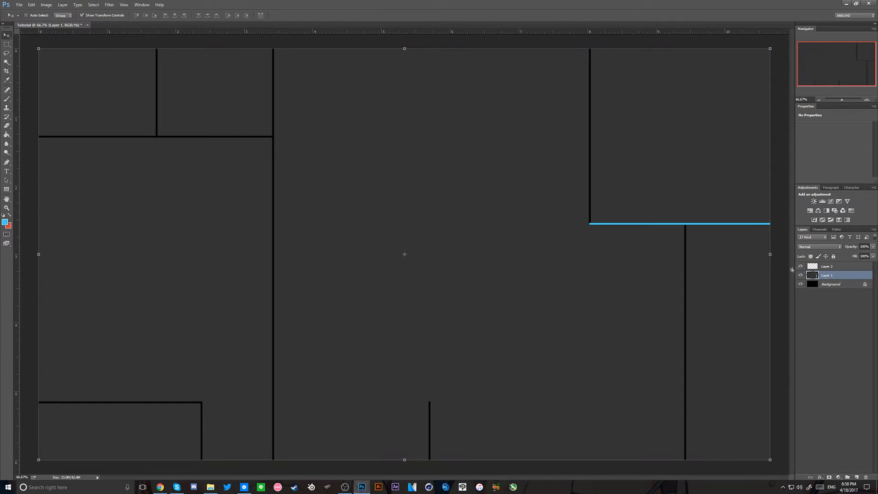
- Move the blue line on Layer 2 into the open area below the canvas centre so both ends lie inside the document
{"action": "left_click", "coordinate": [832, 268]}
{"action": "left_click_drag", "start_coordinate": [603, 268], "coordinate": [351, 345]}
{"action": "key", "text": "ctrl+minus"}
{"action": "key", "text": "ctrl+minus"}
{"action": "key", "text": "ctrl+plus"}
{"action": "key", "text": "ctrl+plus"}
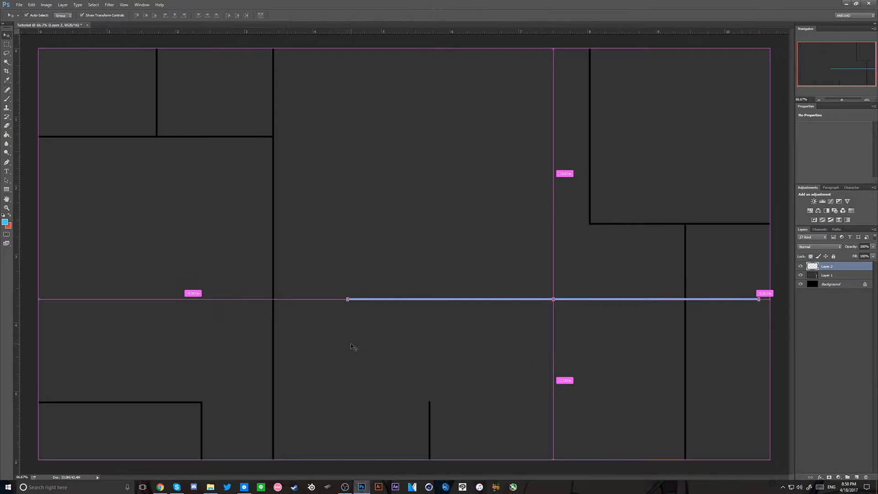
- Shorten the blue line symmetrically about its centre to about 47.83% of its width, keeping it horizontal
{"action": "key", "text": "ctrl+t"}
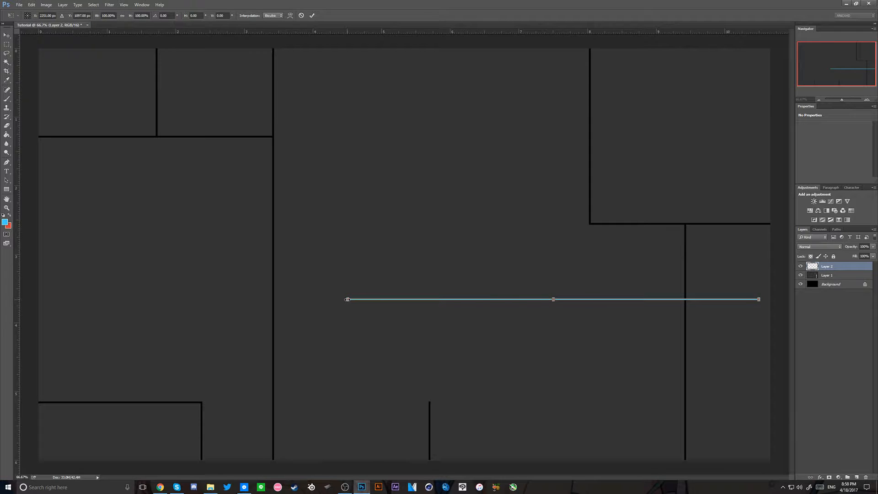
{"action": "left_click_drag", "start_coordinate": [347, 299], "coordinate": [455, 299]}
{"action": "left_click_drag", "start_coordinate": [525, 337], "coordinate": [518, 403]}
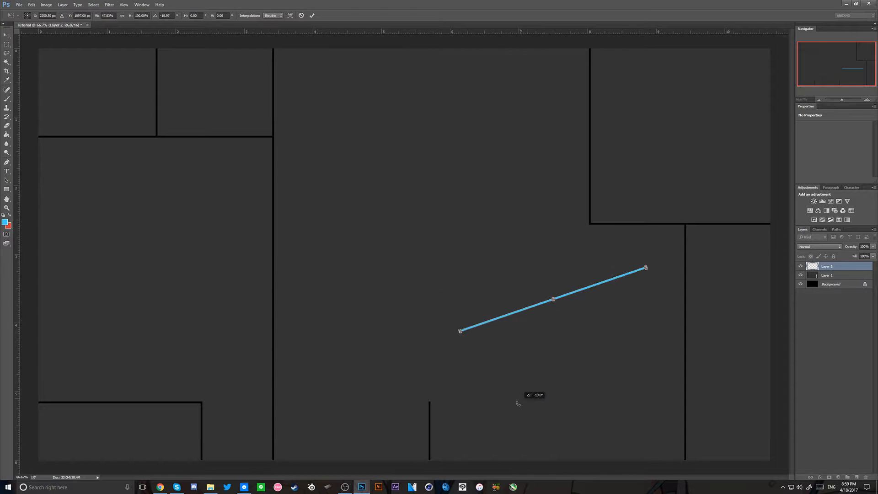
{"action": "key", "text": "ctrl+z"}
{"action": "key", "text": "Return"}
- Place the shortened blue line atop the short lower-middle vertical cut and stretch its right end to the lower-right vertical cut
{"action": "key", "text": "ctrl+plus"}
{"action": "key", "text": "ctrl+plus"}
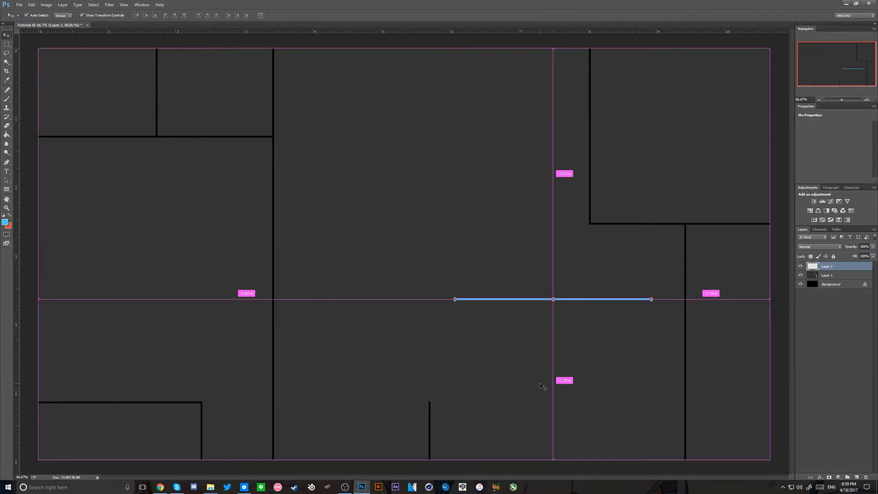
{"action": "scroll", "coordinate": [562, 301], "scroll_direction": "down", "scroll_amount": 6}
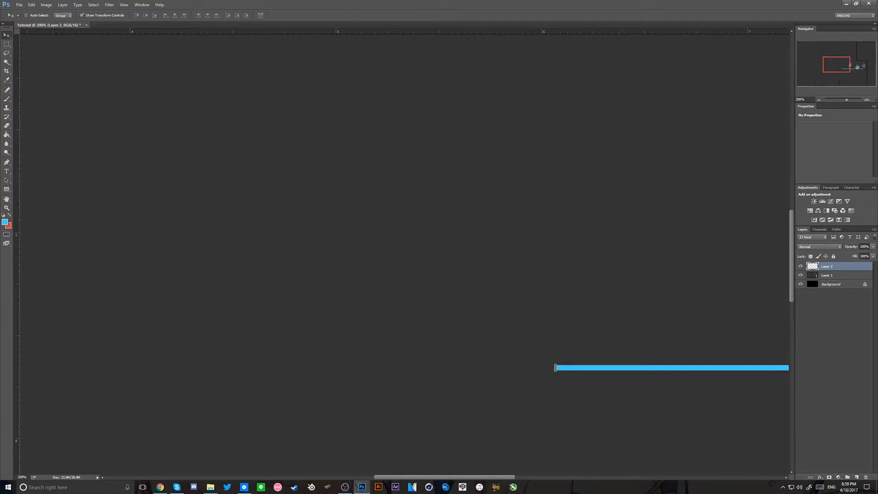
{"action": "left_click_drag", "start_coordinate": [634, 102], "coordinate": [557, 413]}
{"action": "key", "text": "ctrl+minus"}
{"action": "key", "text": "ctrl+minus"}
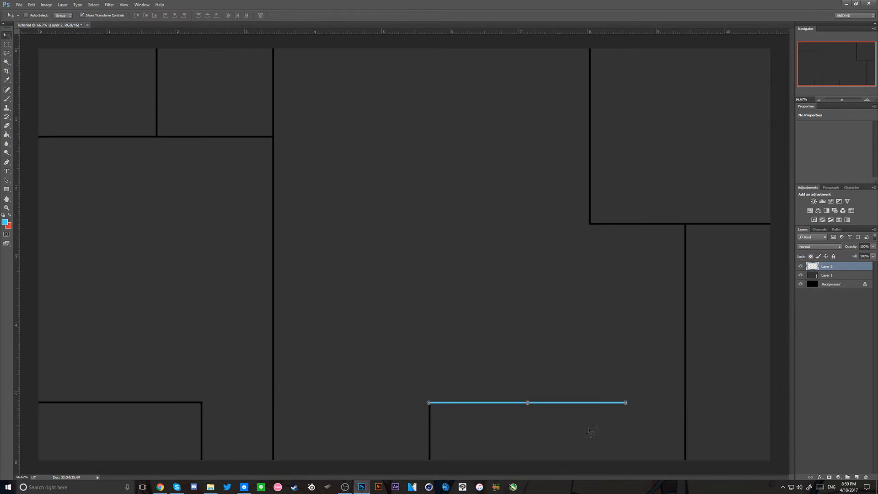
{"action": "left_click_drag", "start_coordinate": [625, 402], "coordinate": [633, 402]}
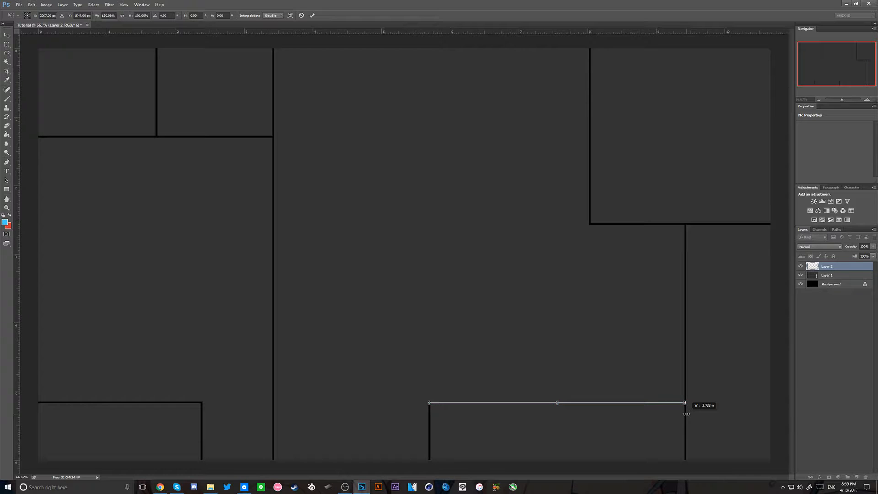
{"action": "key", "text": "Return"}
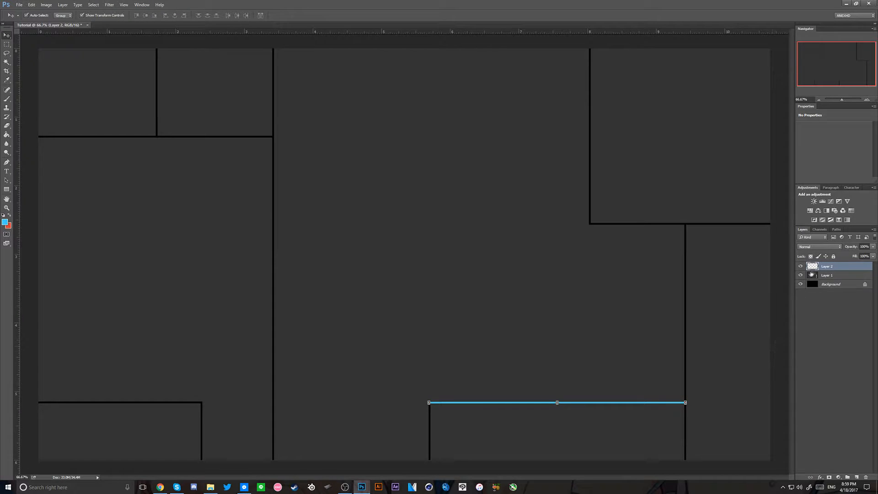
- Cut the blue line's outline out of Layer 1 and hide Layer 2 to check the divided layout
{"action": "left_click", "coordinate": [812, 269], "text": "ctrl"}
{"action": "left_click", "coordinate": [813, 276]}
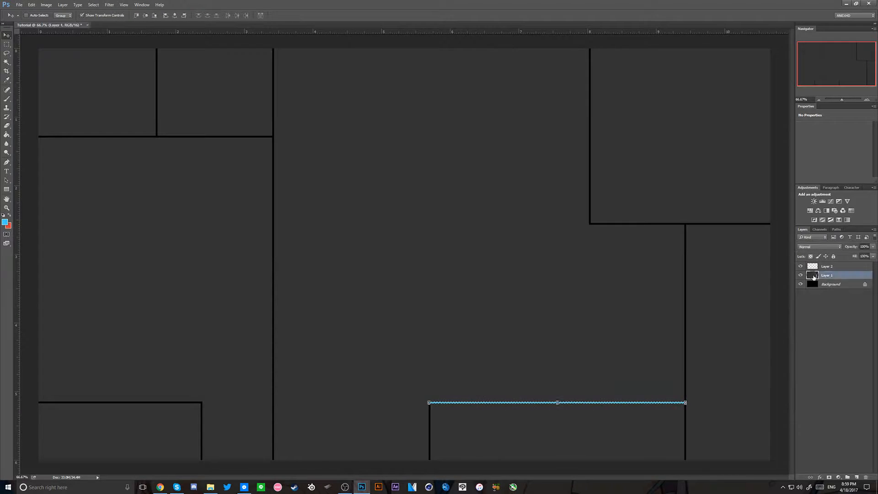
{"action": "key", "text": "ctrl+d"}
{"action": "left_click", "coordinate": [800, 266]}
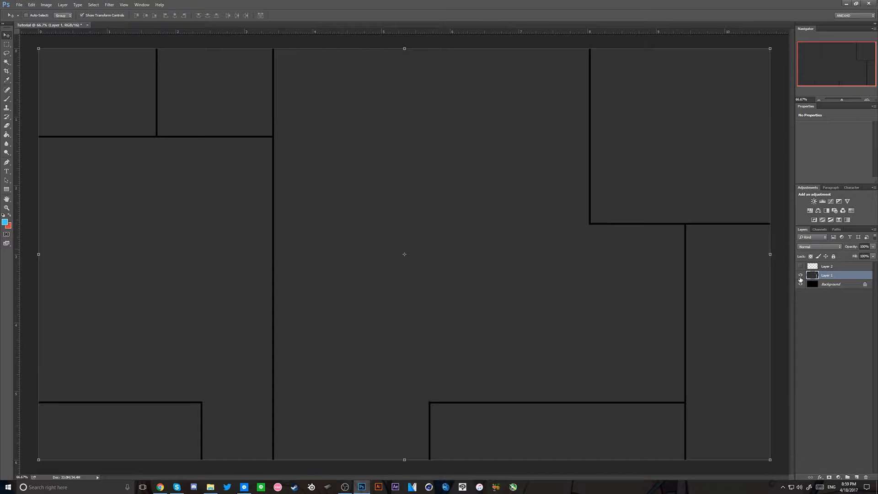
{"action": "left_click", "coordinate": [800, 275]}
{"action": "left_click", "coordinate": [800, 276]}
{"action": "left_click", "coordinate": [801, 275]}
{"action": "left_click", "coordinate": [801, 275]}
{"action": "left_click", "coordinate": [7, 73]}
{"action": "left_click", "coordinate": [7, 63]}
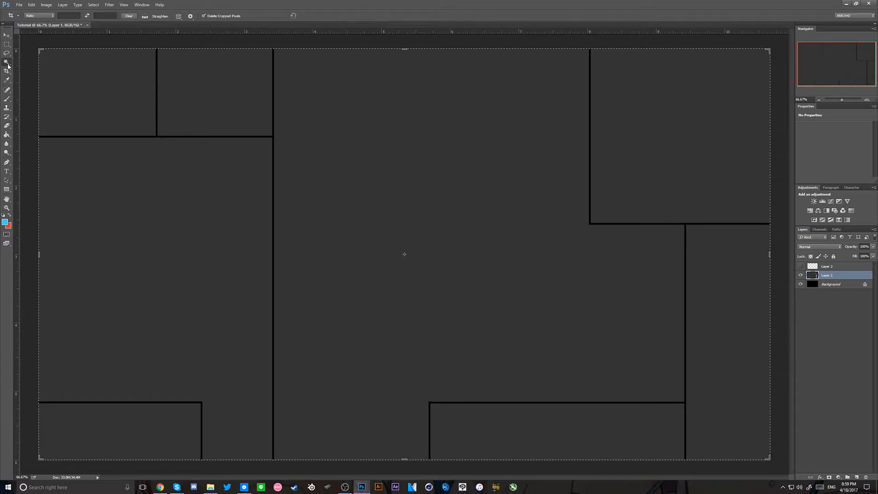
{"action": "left_click", "coordinate": [8, 54]}
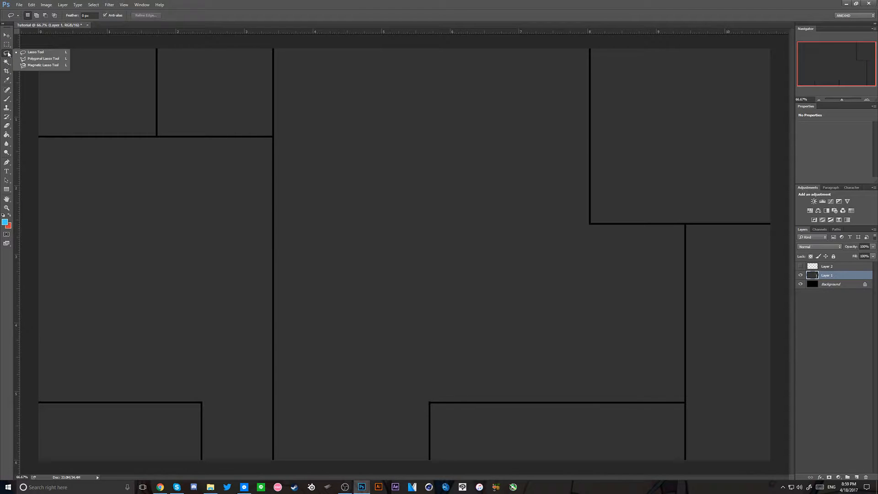
{"action": "left_click", "coordinate": [43, 58]}
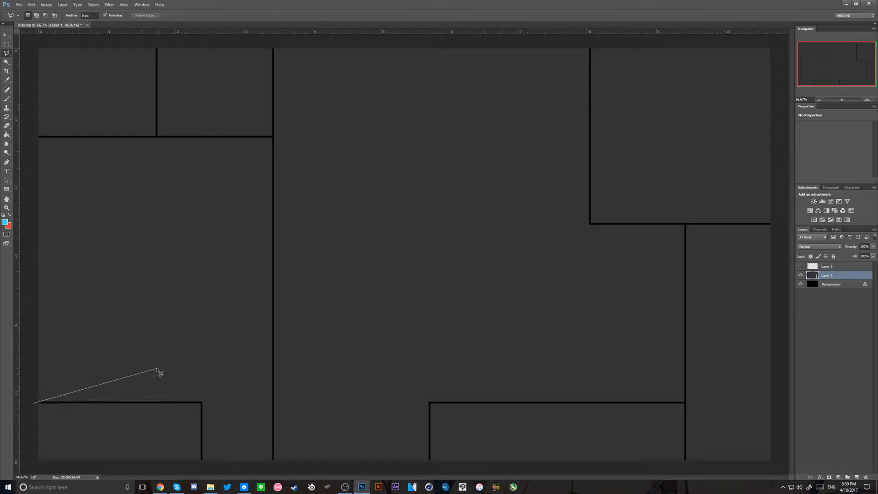
{"action": "left_click", "coordinate": [34, 403]}
{"action": "key", "text": "ctrl+plus"}
{"action": "key", "text": "ctrl+d"}
- Select the upper-left corner panel with the Rectangular Marquee and separate it onto its own layer with Layer Via Cut
{"action": "left_click_drag", "start_coordinate": [826, 70], "coordinate": [756, 54]}
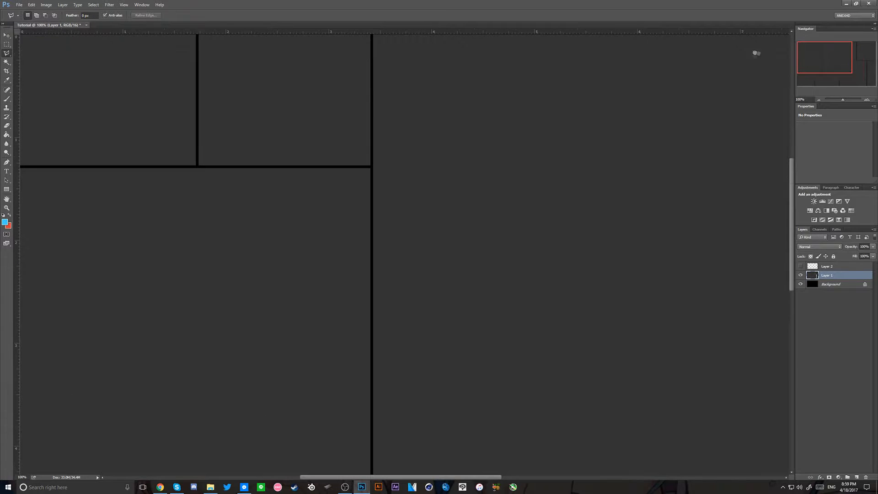
{"action": "scroll", "coordinate": [480, 288], "scroll_direction": "up", "scroll_amount": 3}
{"action": "left_click_drag", "start_coordinate": [409, 477], "coordinate": [343, 474]}
{"action": "left_click", "coordinate": [7, 44]}
{"action": "left_click_drag", "start_coordinate": [267, 78], "coordinate": [445, 211]}
{"action": "right_click", "coordinate": [467, 147]}
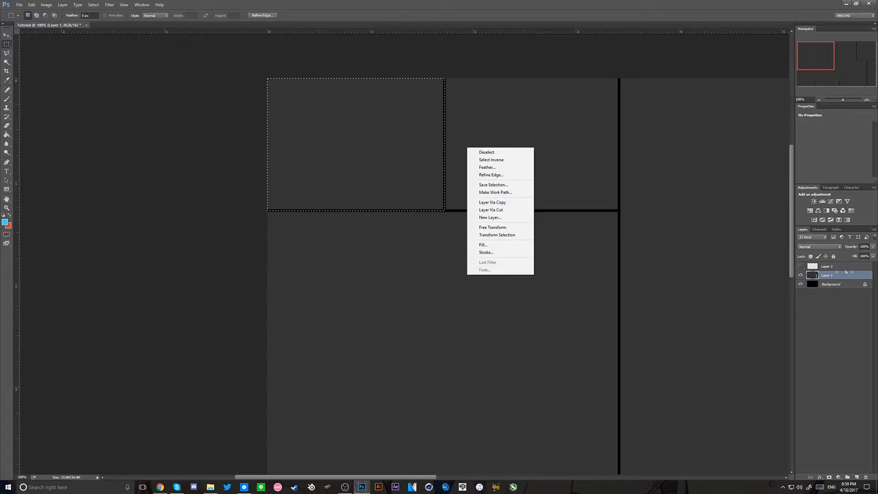
{"action": "left_click", "coordinate": [520, 210]}
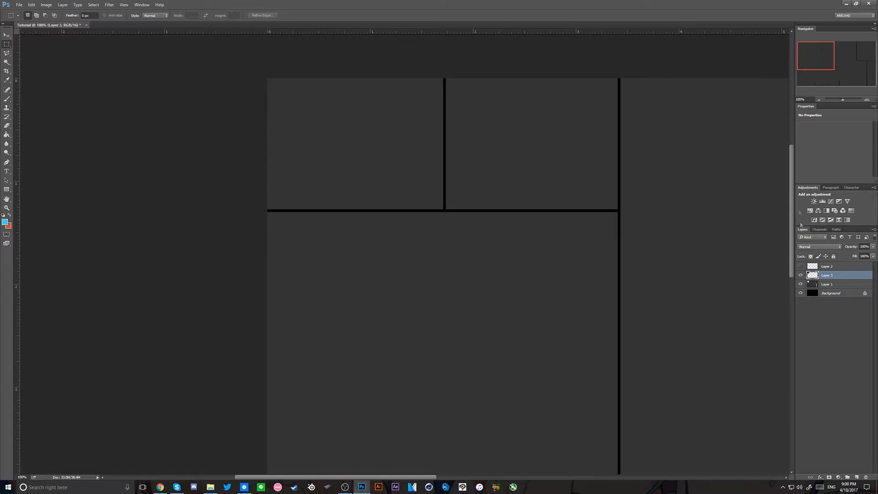
- Marquee-select the second upper-left panel on Layer 1, between the two vertical cuts, and move it to its own layer with Layer Via Cut
{"action": "left_click", "coordinate": [803, 276]}
{"action": "left_click", "coordinate": [825, 287]}
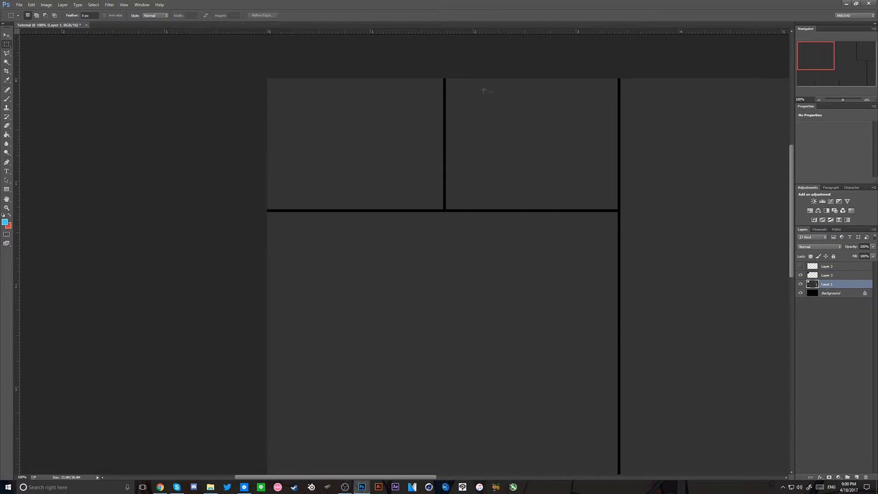
{"action": "left_click_drag", "start_coordinate": [443, 78], "coordinate": [619, 211]}
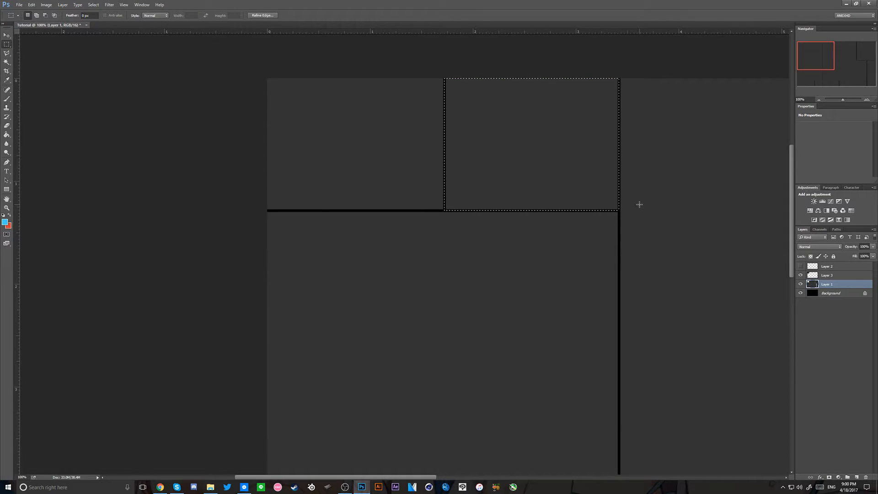
{"action": "right_click", "coordinate": [639, 205]}
{"action": "left_click", "coordinate": [665, 267]}
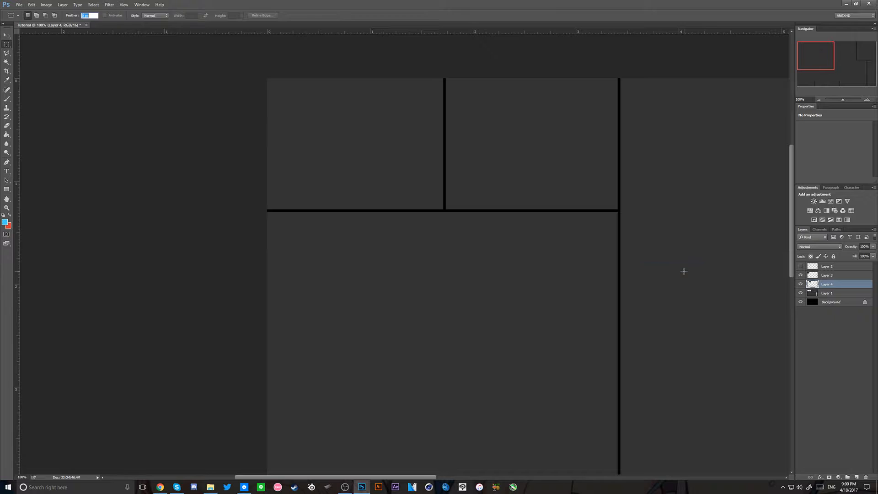
- Marquee-select the lower-left corner panel on Layer 1 and separate it onto its own layer with Layer Via Cut
{"action": "left_click_drag", "start_coordinate": [267, 210], "coordinate": [579, 312]}
{"action": "left_click", "coordinate": [498, 325]}
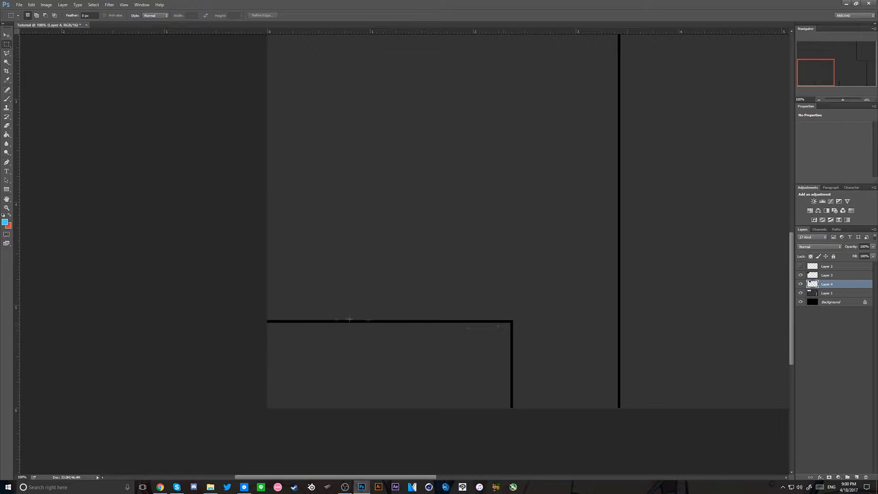
{"action": "left_click_drag", "start_coordinate": [263, 321], "coordinate": [512, 452]}
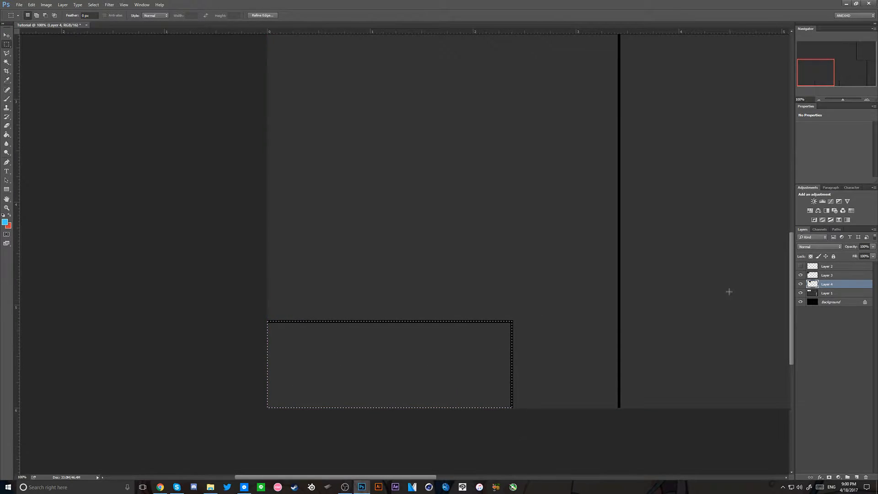
{"action": "key", "text": "alt+bracketleft"}
{"action": "right_click", "coordinate": [671, 249]}
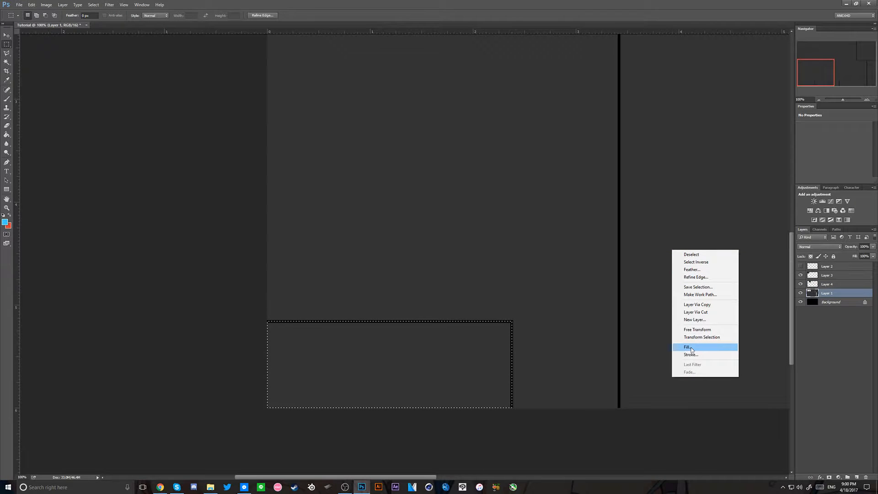
{"action": "left_click", "coordinate": [693, 312]}
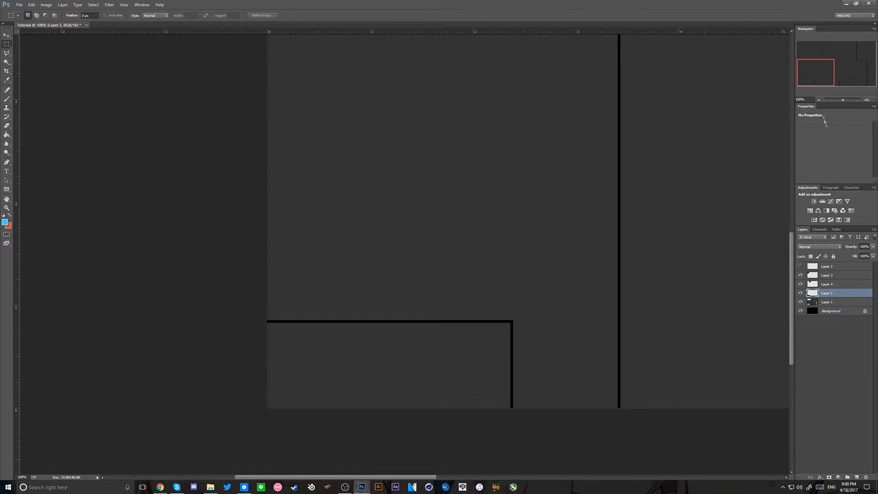
- On Layer 1, marquee-select a thin strip over the stray notch above the upper-left corner of the lower-middle panel's outline
{"action": "left_click_drag", "start_coordinate": [807, 80], "coordinate": [843, 75]}
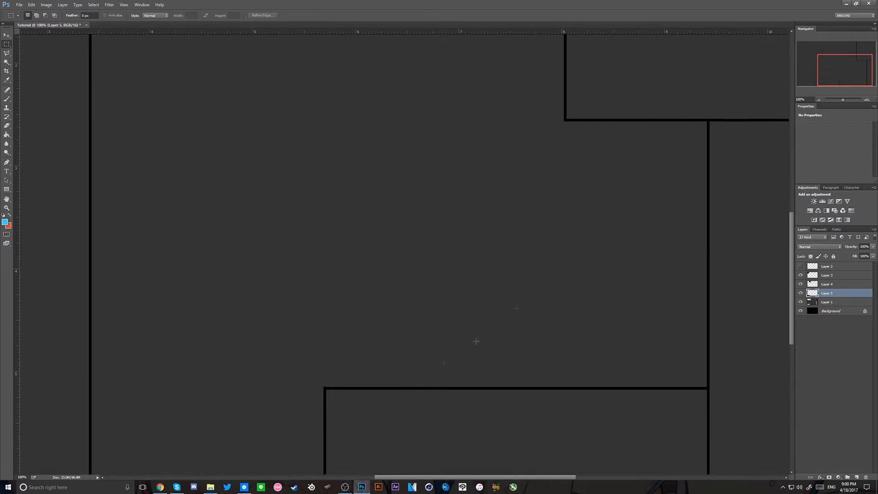
{"action": "scroll", "coordinate": [320, 373], "scroll_direction": "down", "scroll_amount": 2}
{"action": "left_click_drag", "start_coordinate": [324, 366], "coordinate": [708, 468]}
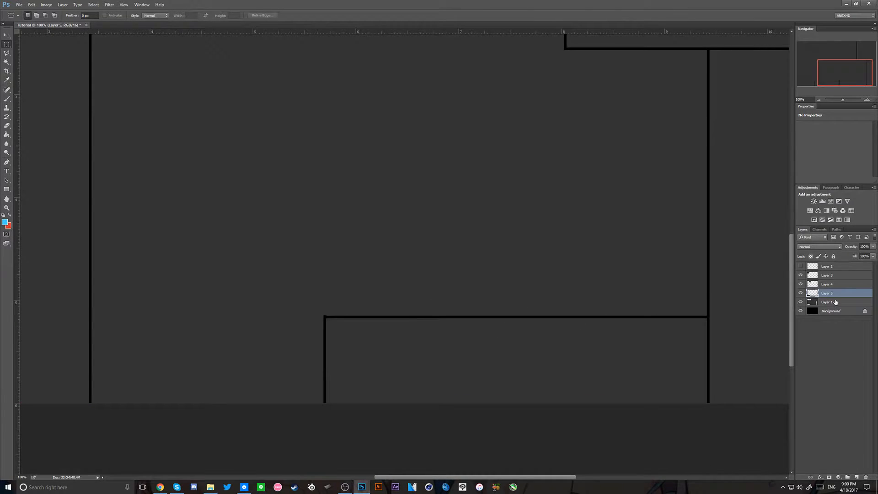
{"action": "left_click", "coordinate": [826, 301]}
{"action": "key", "text": "ctrl+plus"}
{"action": "key", "text": "ctrl+plus"}
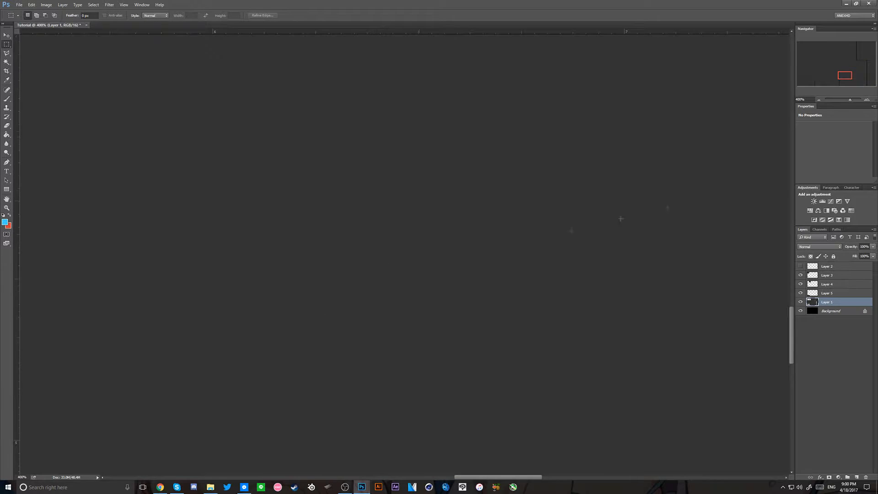
{"action": "left_click_drag", "start_coordinate": [848, 76], "coordinate": [840, 78]}
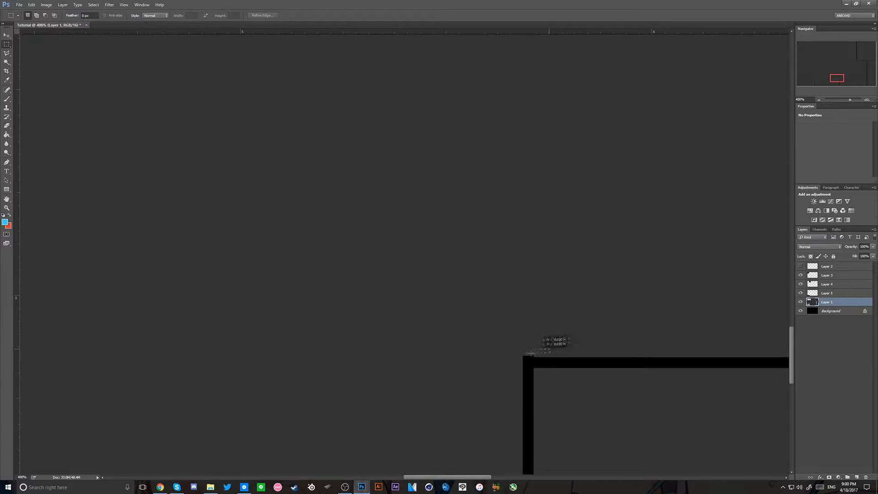
{"action": "left_click_drag", "start_coordinate": [532, 353], "coordinate": [499, 356]}
- Sample the panel grey as the foreground colour, fill the selected strip with it and deselect
{"action": "left_click", "coordinate": [6, 71]}
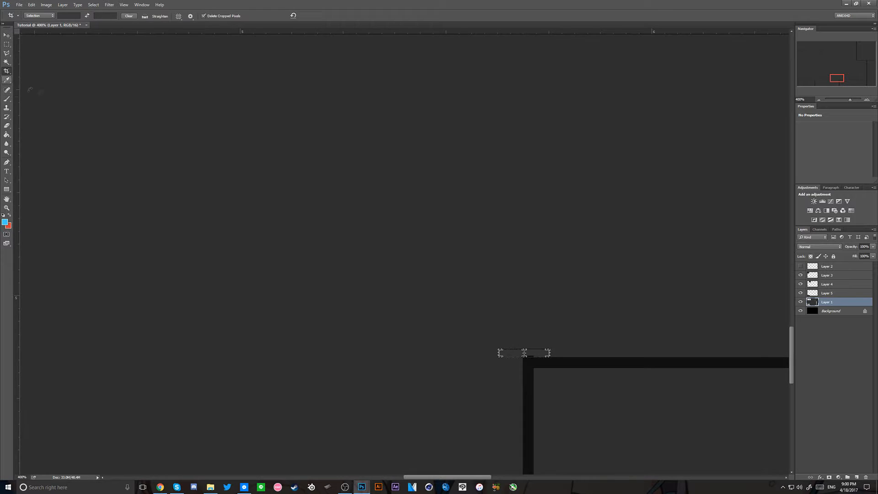
{"action": "left_click", "coordinate": [8, 80]}
{"action": "left_click", "coordinate": [5, 44]}
{"action": "right_click", "coordinate": [184, 110]}
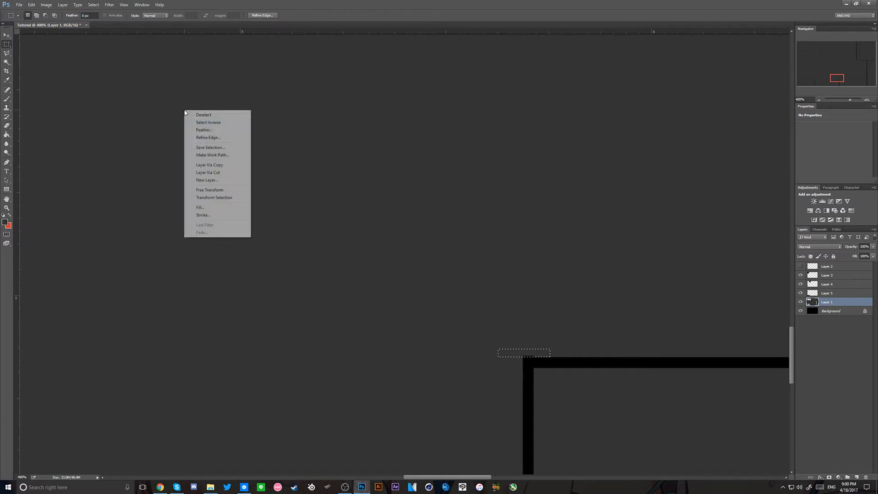
{"action": "left_click", "coordinate": [199, 207]}
{"action": "key", "text": "Return"}
{"action": "scroll", "coordinate": [538, 330], "scroll_direction": "down", "scroll_amount": 1}
{"action": "scroll", "coordinate": [537, 330], "scroll_direction": "down", "scroll_amount": 5}
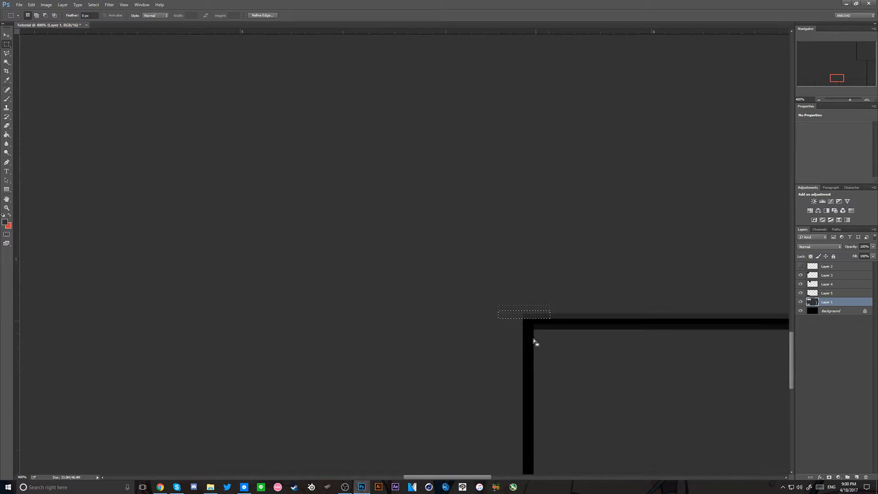
{"action": "scroll", "coordinate": [524, 352], "scroll_direction": "down", "scroll_amount": 1}
{"action": "key", "text": "ctrl+d"}
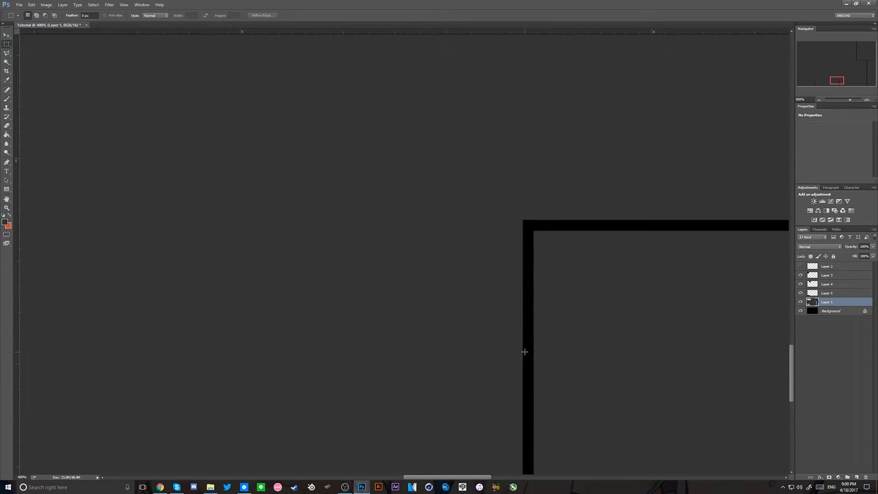
{"action": "left_click_drag", "start_coordinate": [523, 349], "coordinate": [532, 470]}
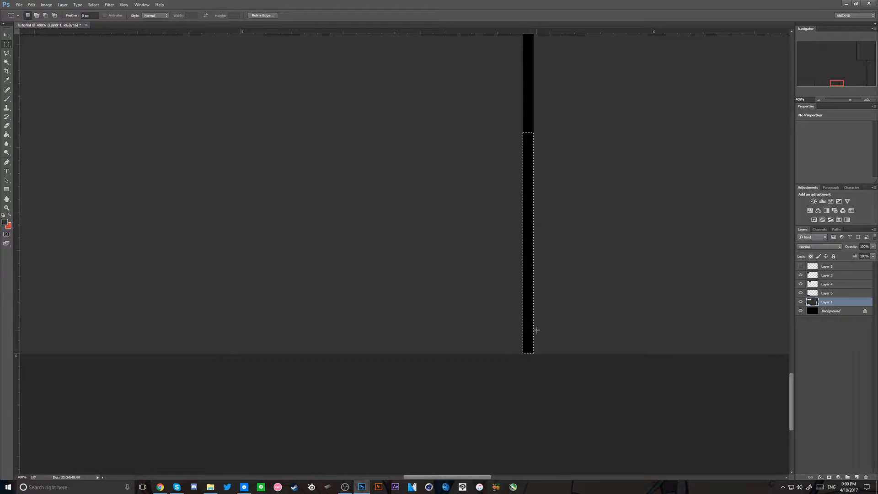
{"action": "key", "text": "ctrl+d"}
{"action": "left_click_drag", "start_coordinate": [524, 336], "coordinate": [532, 379]}
- Marquee-select the lower-middle panel along its cut lines and separate it from Layer 1 with Layer Via Cut
{"action": "key", "text": "ctrl+minus"}
{"action": "key", "text": "ctrl+minus"}
{"action": "key", "text": "ctrl+minus"}
{"action": "key", "text": "ctrl+minus"}
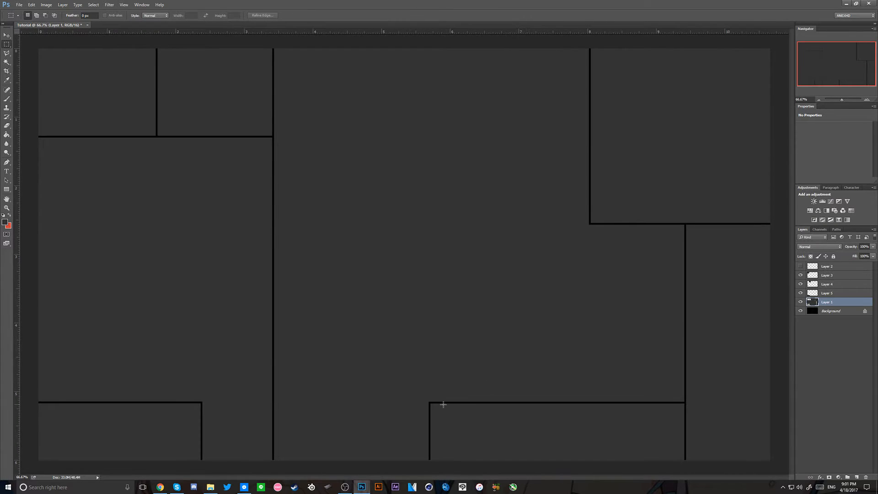
{"action": "left_click_drag", "start_coordinate": [510, 448], "coordinate": [686, 470]}
{"action": "right_click", "coordinate": [571, 388]}
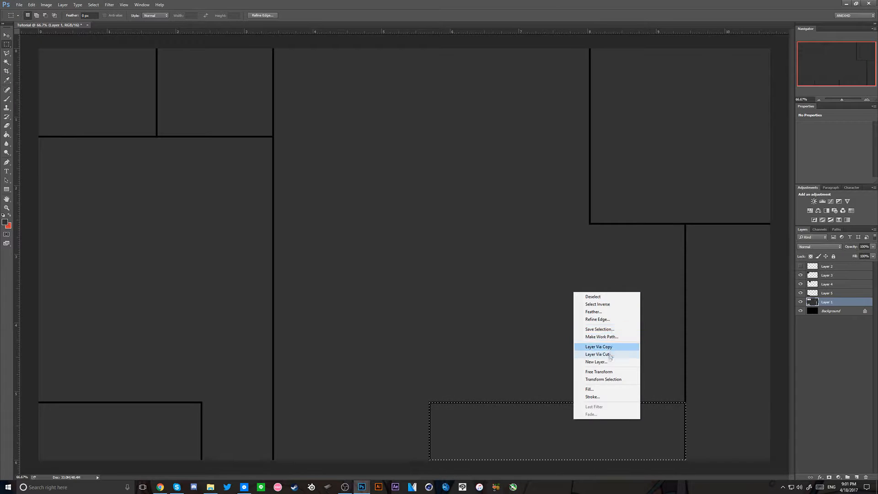
{"action": "left_click", "coordinate": [622, 354]}
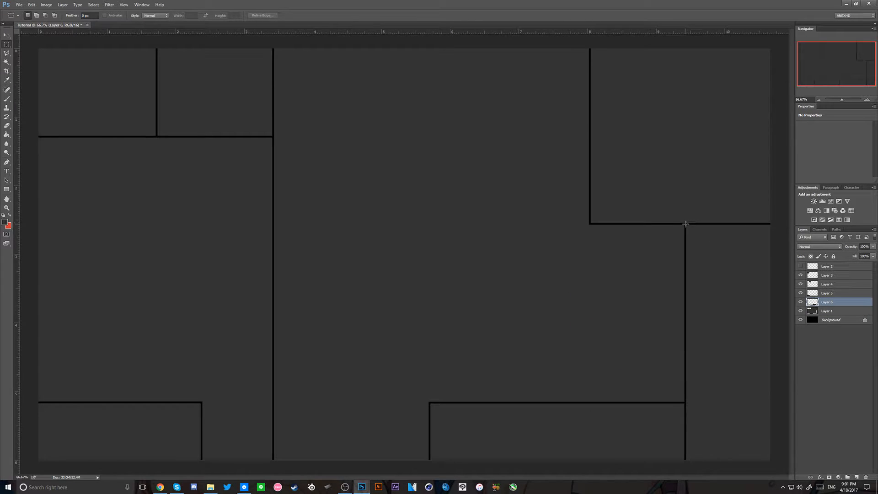
- Marquee-select the lower-right panel on Layer 1 and move it to its own layer with Layer Via Cut
{"action": "left_click_drag", "start_coordinate": [685, 224], "coordinate": [796, 476]}
{"action": "left_click", "coordinate": [826, 311]}
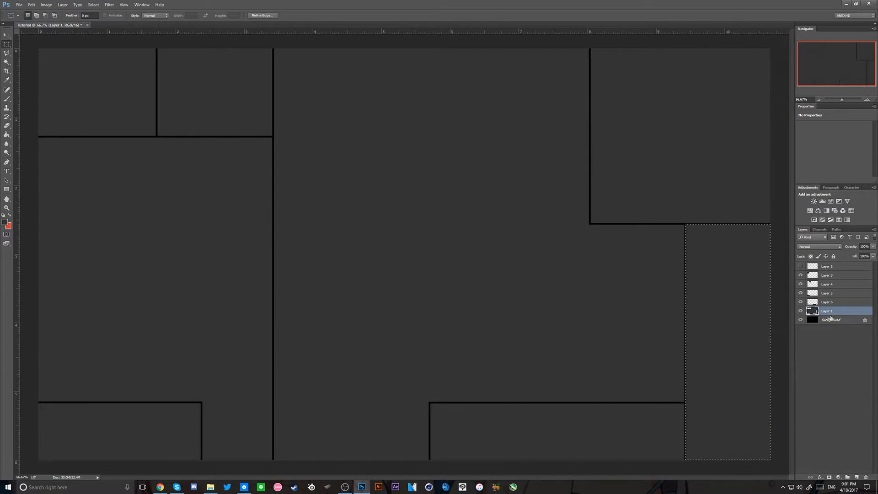
{"action": "right_click", "coordinate": [601, 271]}
{"action": "left_click", "coordinate": [623, 341]}
{"action": "key", "text": "ctrl+d"}
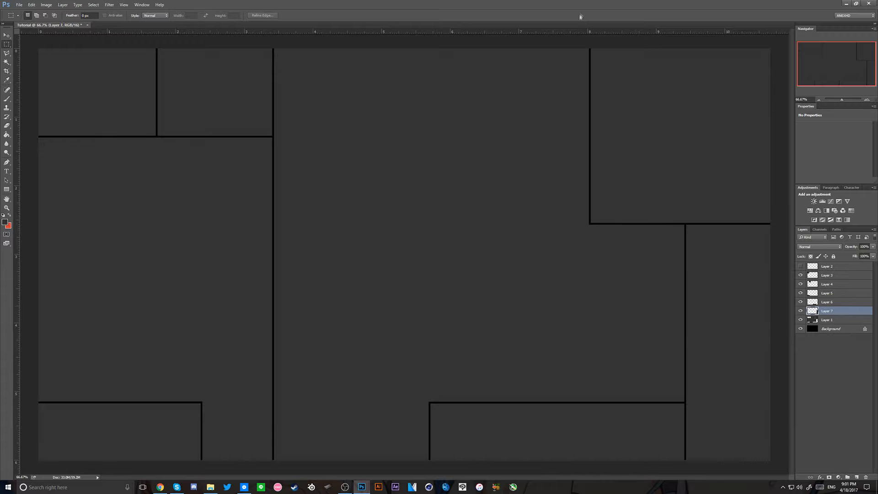
- Separate the upper-right corner panel from Layer 1 with Layer Via Cut and check it by toggling the new layer's visibility
{"action": "left_click_drag", "start_coordinate": [589, 45], "coordinate": [801, 223]}
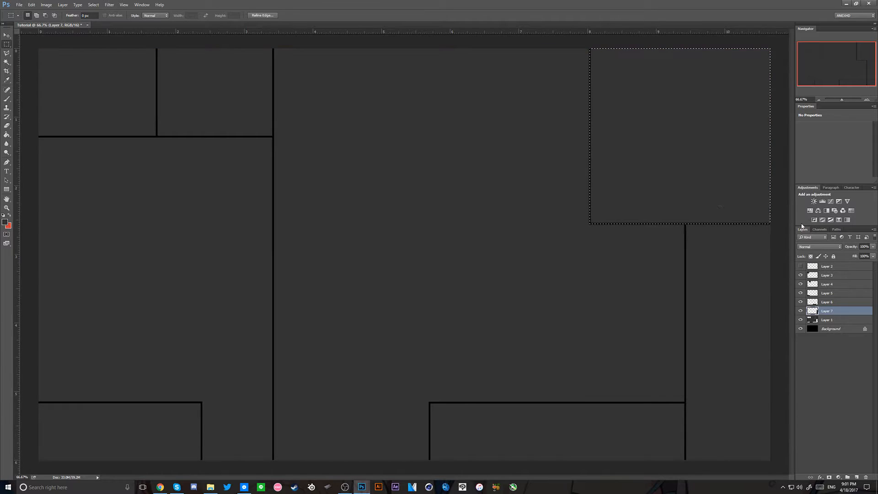
{"action": "right_click", "coordinate": [646, 179]}
{"action": "left_click", "coordinate": [852, 320]}
{"action": "right_click", "coordinate": [540, 224]}
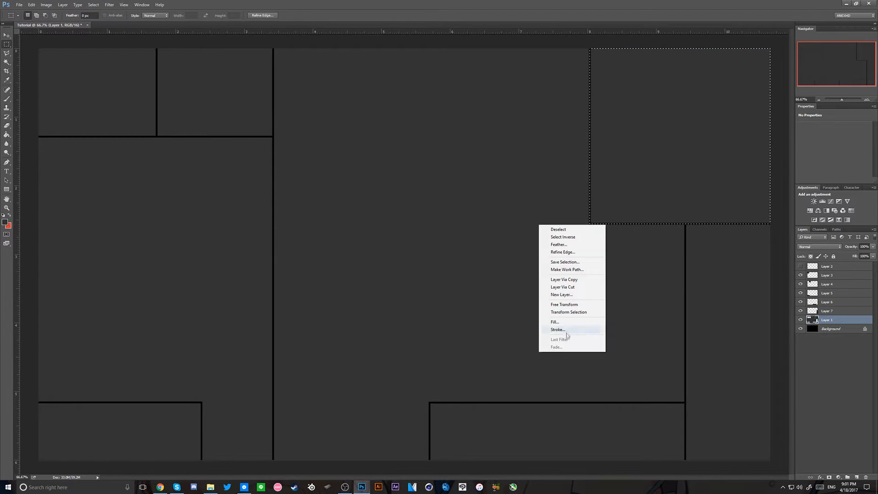
{"action": "left_click", "coordinate": [574, 287]}
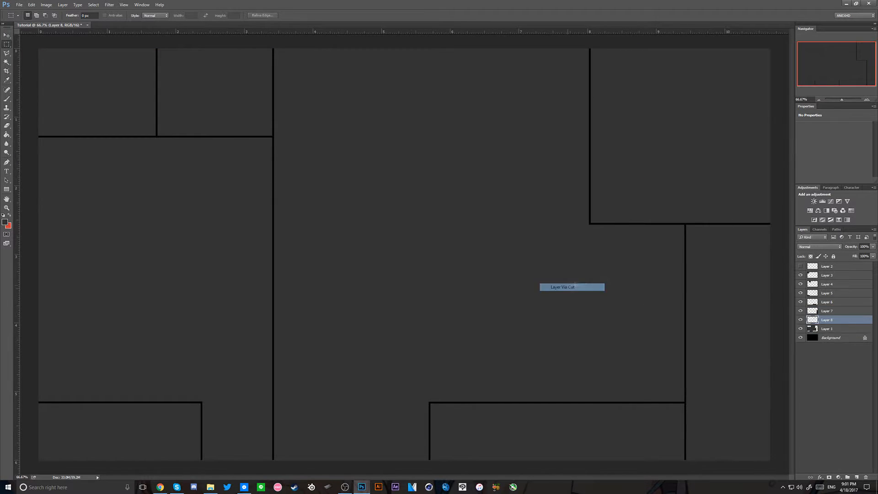
{"action": "left_click", "coordinate": [800, 320]}
{"action": "left_click", "coordinate": [800, 320]}
- Marquee-select the large central panel on Layer 1, cut it to its own layer and check it by toggling its visibility
{"action": "left_click", "coordinate": [844, 329]}
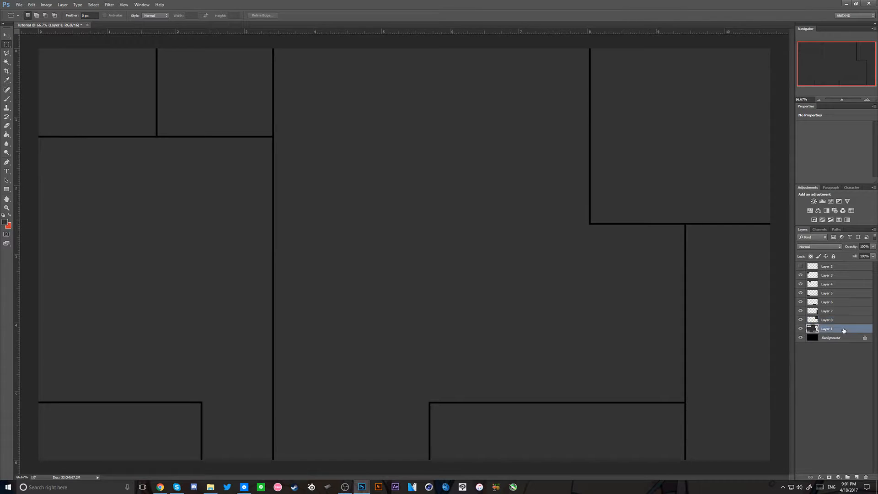
{"action": "left_click", "coordinate": [800, 329]}
{"action": "left_click", "coordinate": [799, 328]}
{"action": "left_click_drag", "start_coordinate": [273, 48], "coordinate": [701, 467]}
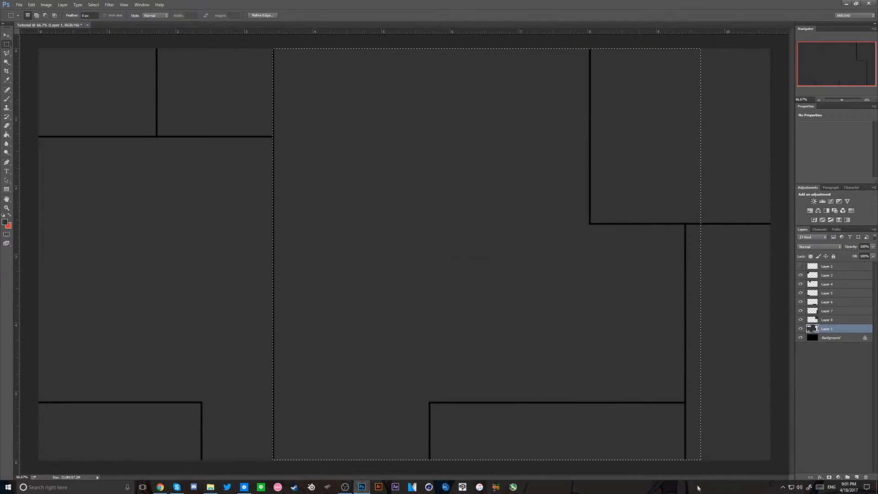
{"action": "right_click", "coordinate": [566, 288]}
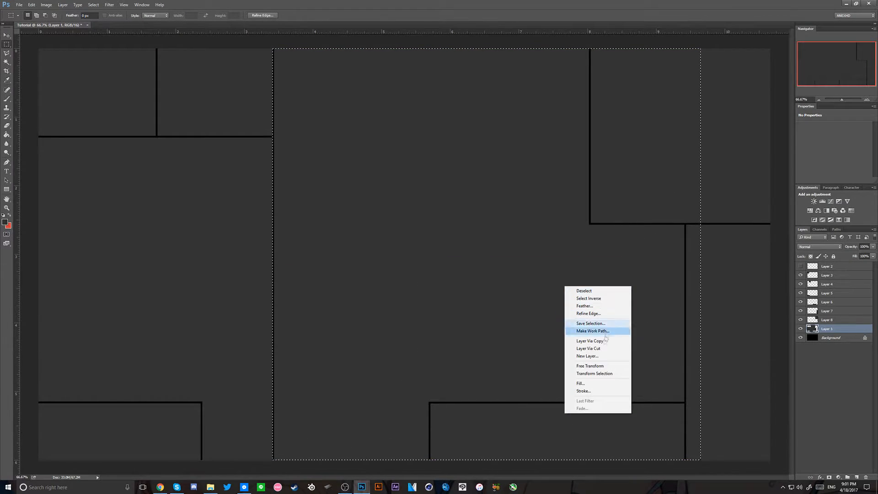
{"action": "left_click", "coordinate": [590, 349]}
{"action": "left_click", "coordinate": [800, 328]}
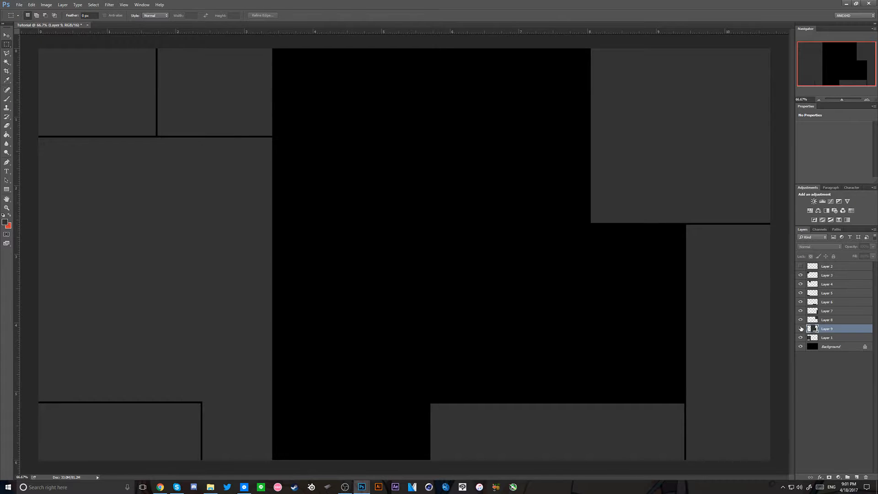
{"action": "left_click", "coordinate": [800, 329]}
- Hide Layers 3 to 8 and Layer 1 so that only the central panel on Layer 9 shows over the background
{"action": "left_click", "coordinate": [800, 275]}
{"action": "left_click", "coordinate": [801, 284]}
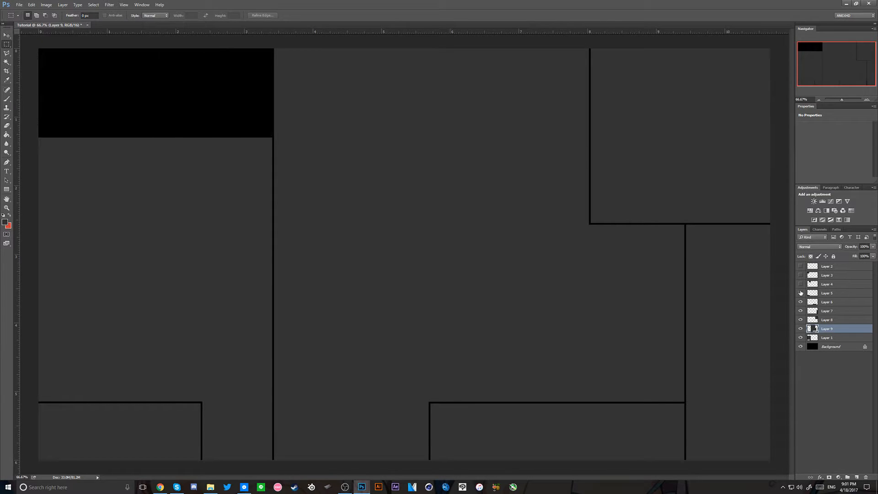
{"action": "left_click", "coordinate": [801, 293]}
{"action": "left_click", "coordinate": [801, 301]}
{"action": "left_click", "coordinate": [800, 319]}
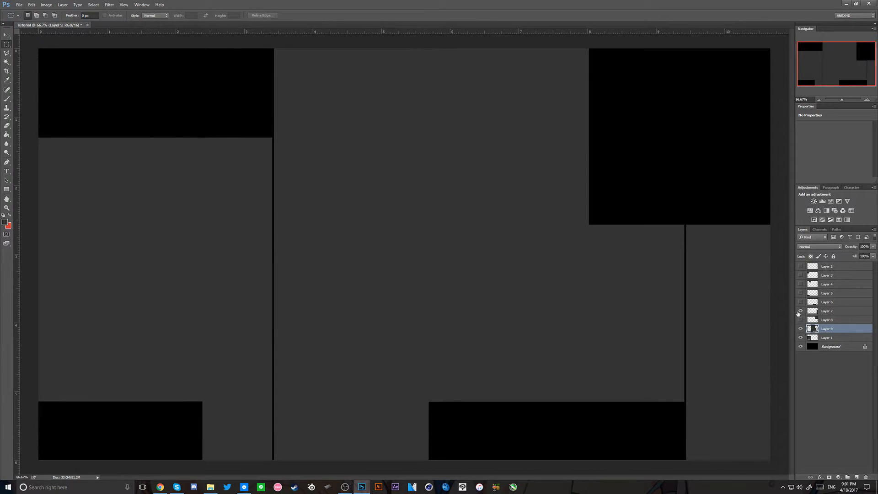
{"action": "left_click", "coordinate": [800, 310]}
{"action": "left_click", "coordinate": [800, 337]}
{"action": "left_click", "coordinate": [800, 329]}
{"action": "left_click", "coordinate": [800, 328]}
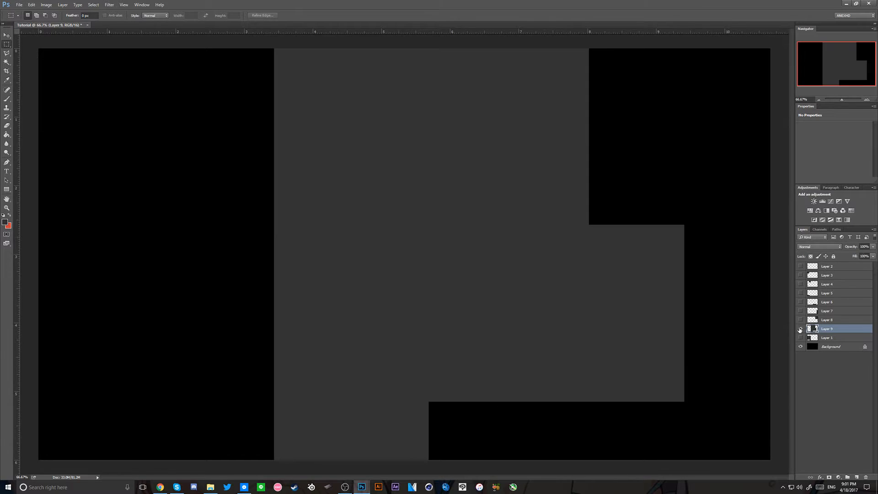
- Move Layer 9 directly below Layer 2, then show Layer 1 and place it directly beneath Layer 9
{"action": "left_click", "coordinate": [800, 337]}
{"action": "left_click", "coordinate": [821, 338], "text": "ctrl"}
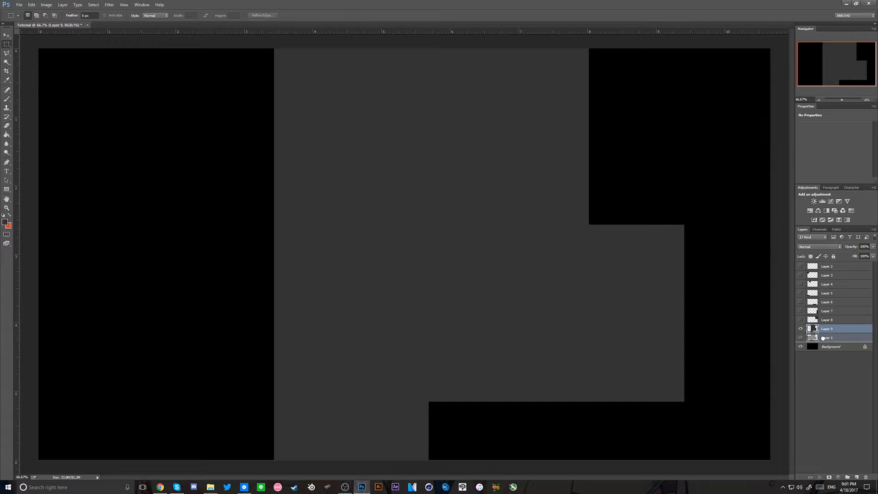
{"action": "left_click_drag", "start_coordinate": [823, 338], "coordinate": [837, 268]}
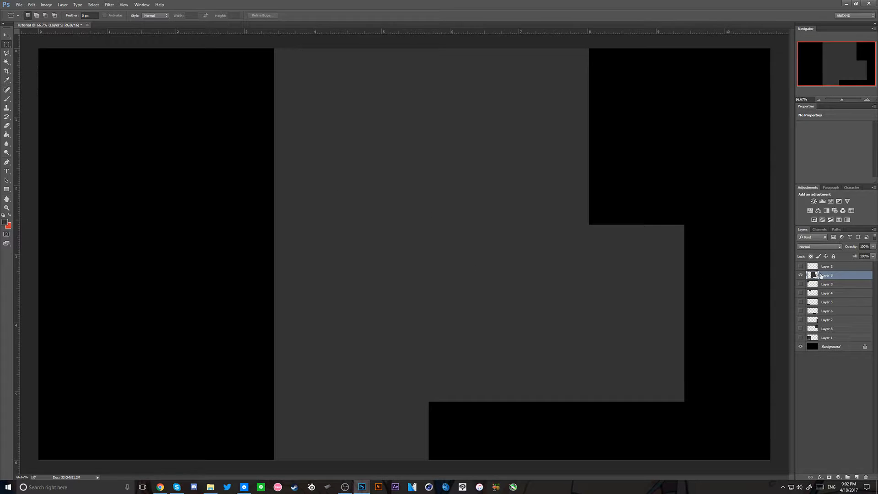
{"action": "left_click", "coordinate": [800, 337]}
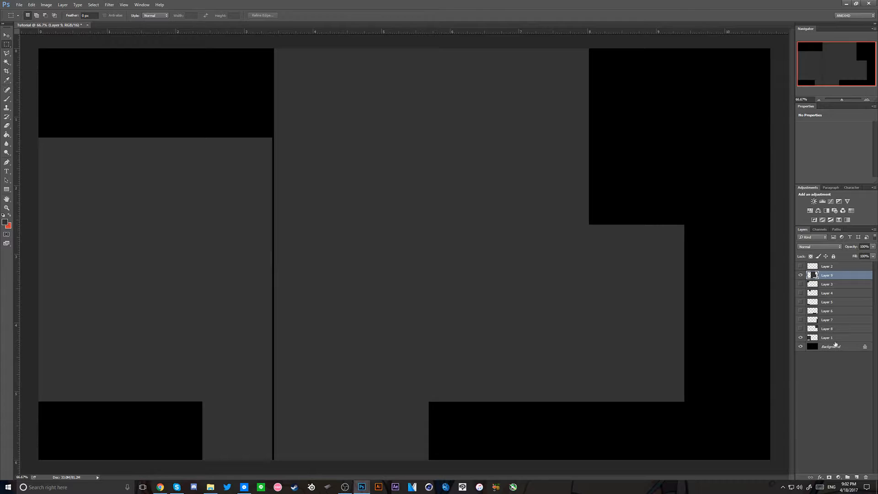
{"action": "left_click_drag", "start_coordinate": [837, 283], "coordinate": [837, 284]}
- Compare the panels on Layers 8 and 7, leave Layer 7 shown and move it directly below Layer 1
{"action": "left_click", "coordinate": [800, 337]}
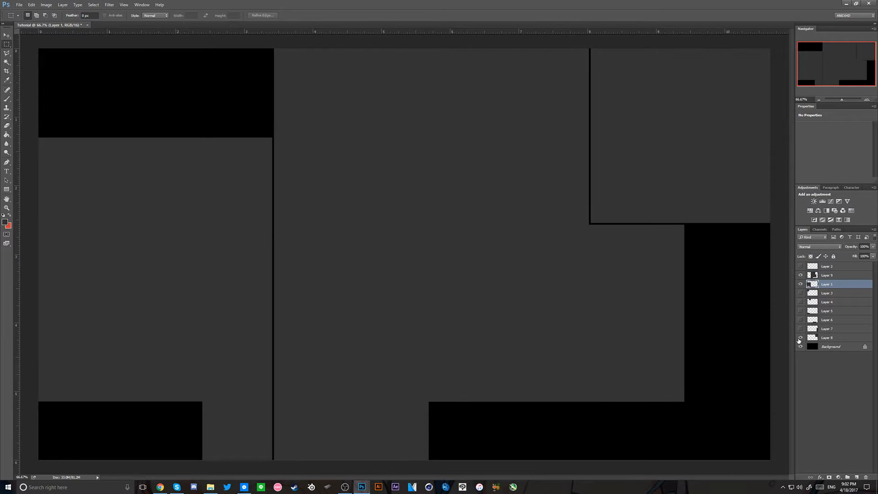
{"action": "left_click", "coordinate": [800, 337]}
{"action": "left_click", "coordinate": [800, 337]}
{"action": "left_click", "coordinate": [801, 337]}
{"action": "left_click", "coordinate": [800, 337]}
{"action": "left_click", "coordinate": [800, 338]}
{"action": "left_click", "coordinate": [800, 337]}
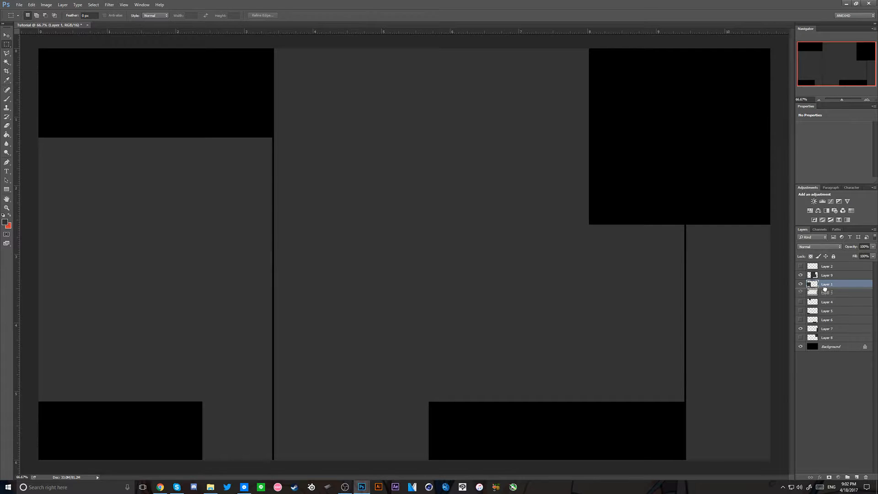
{"action": "left_click_drag", "start_coordinate": [824, 289], "coordinate": [825, 294]}
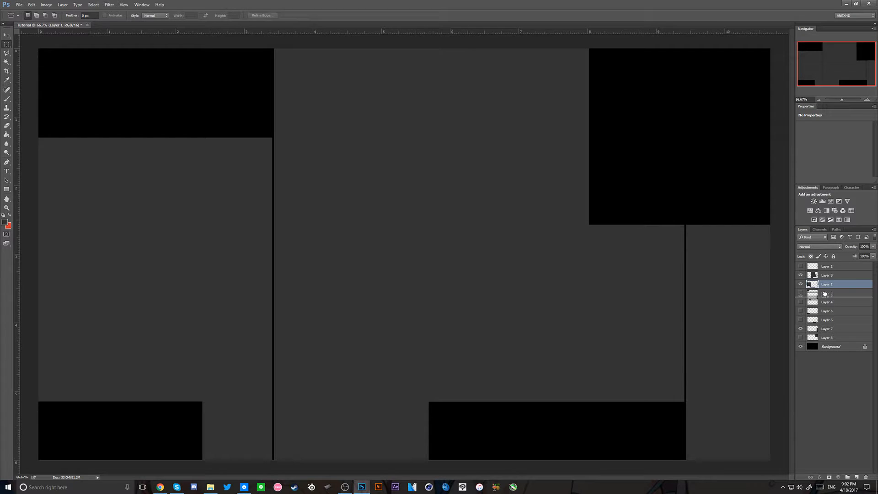
- Show Layer 8 and move it directly below Layer 7
{"action": "left_click", "coordinate": [799, 338]}
{"action": "left_click", "coordinate": [800, 338]}
{"action": "left_click", "coordinate": [800, 338]}
{"action": "left_click_drag", "start_coordinate": [827, 293], "coordinate": [826, 297]}
- Compare the panels on Layers 3 and 4, move Layer 4 directly below Layer 8 and leave it shown
{"action": "left_click", "coordinate": [800, 311]}
{"action": "left_click", "coordinate": [800, 311]}
{"action": "left_click", "coordinate": [800, 320]}
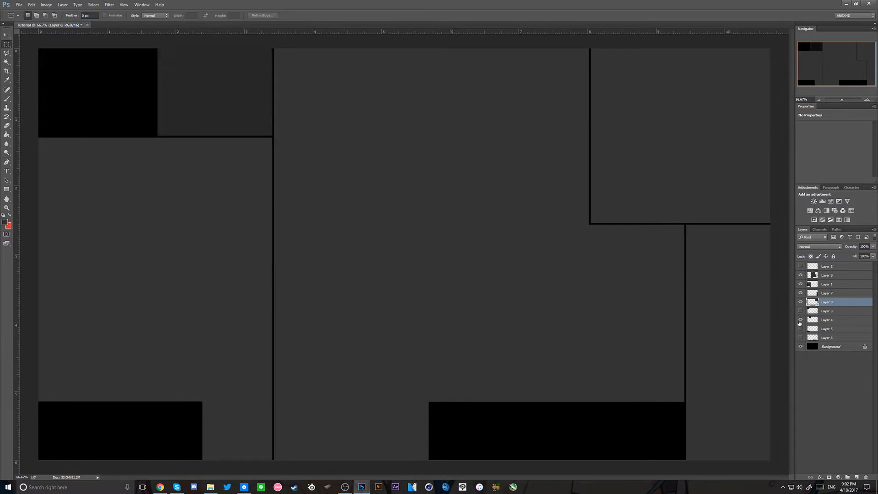
{"action": "left_click", "coordinate": [800, 321]}
{"action": "left_click_drag", "start_coordinate": [816, 321], "coordinate": [816, 308]}
{"action": "left_click", "coordinate": [800, 313]}
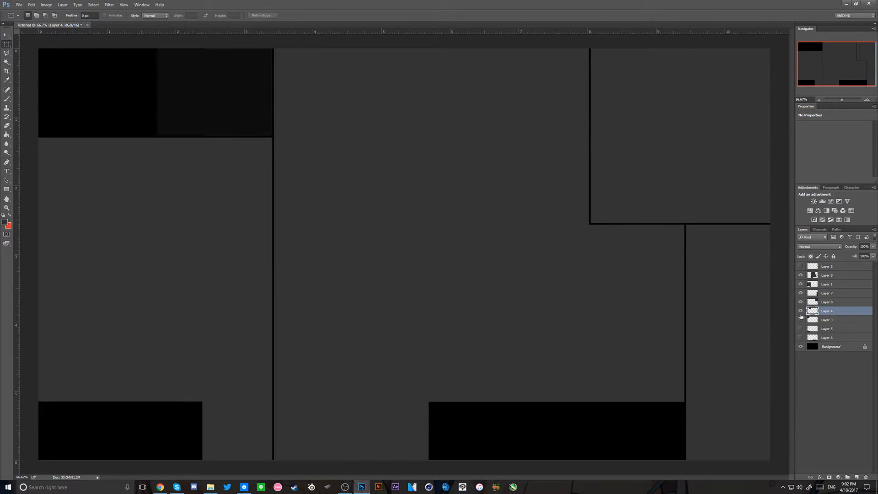
- Move Layer 6 directly below Layer 4 and show Layers 6, 3 and 5
{"action": "left_click", "coordinate": [801, 331]}
{"action": "left_click", "coordinate": [800, 331]}
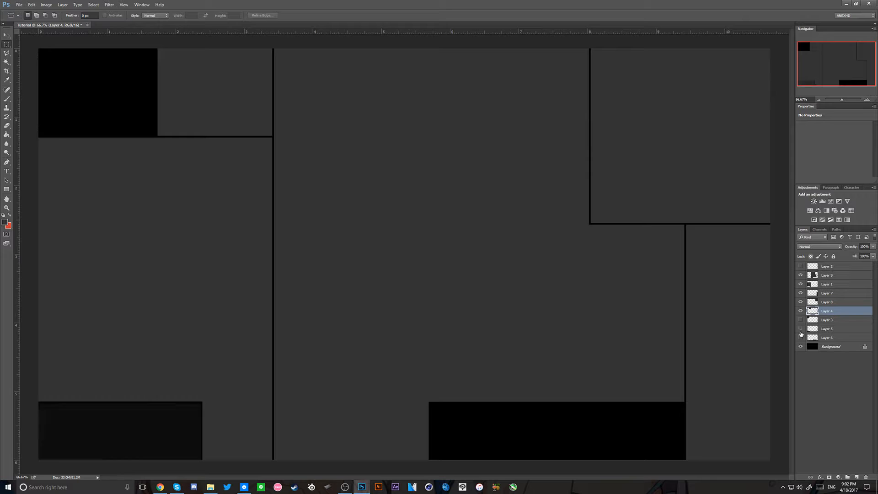
{"action": "left_click_drag", "start_coordinate": [812, 337], "coordinate": [825, 316]}
{"action": "left_click", "coordinate": [800, 328]}
{"action": "left_click", "coordinate": [800, 328]}
{"action": "left_click", "coordinate": [799, 328]}
{"action": "left_click", "coordinate": [800, 320]}
{"action": "left_click", "coordinate": [800, 338]}
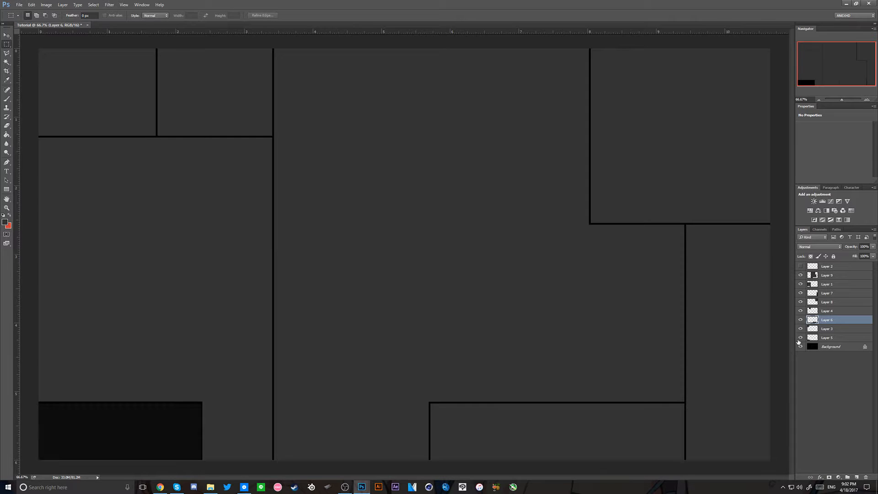
- Set the opacity of the central panel on Layer 9 to 50%
{"action": "left_click", "coordinate": [820, 274]}
{"action": "left_click", "coordinate": [820, 266]}
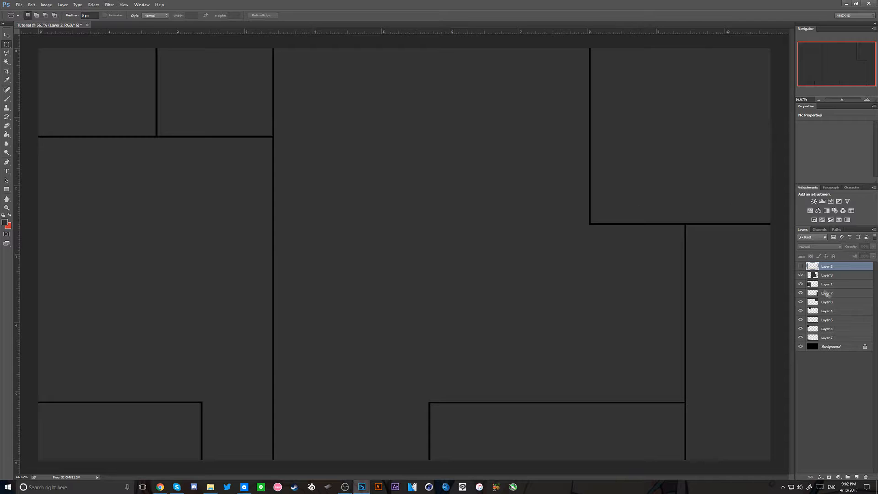
{"action": "left_click", "coordinate": [822, 276]}
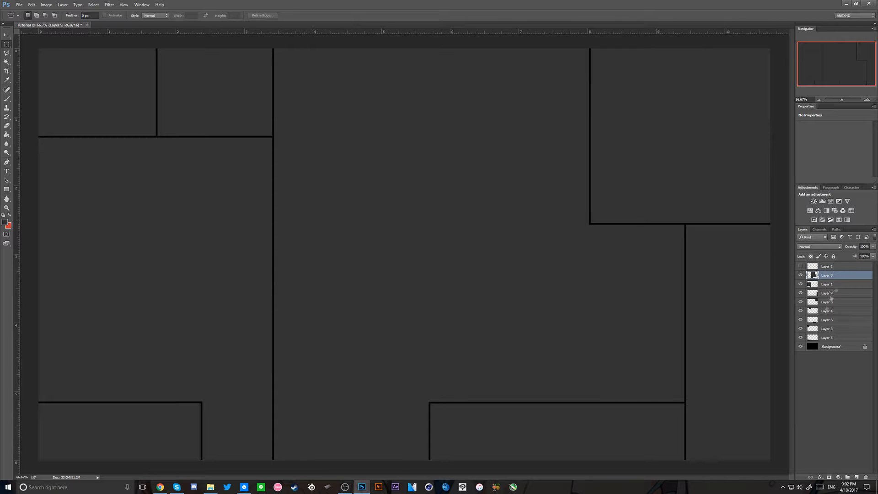
{"action": "left_click", "coordinate": [861, 247]}
{"action": "type", "text": "0"}
{"action": "key", "text": "Return"}
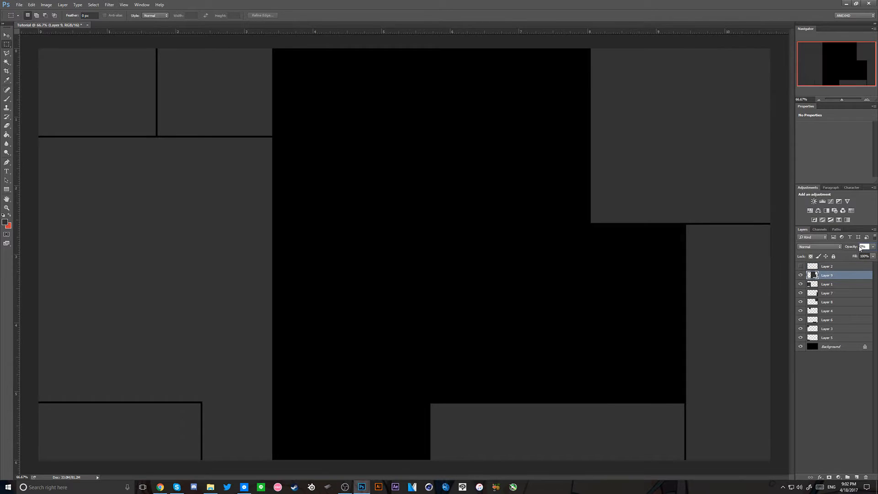
{"action": "type", "text": "50"}
{"action": "key", "text": "Return"}
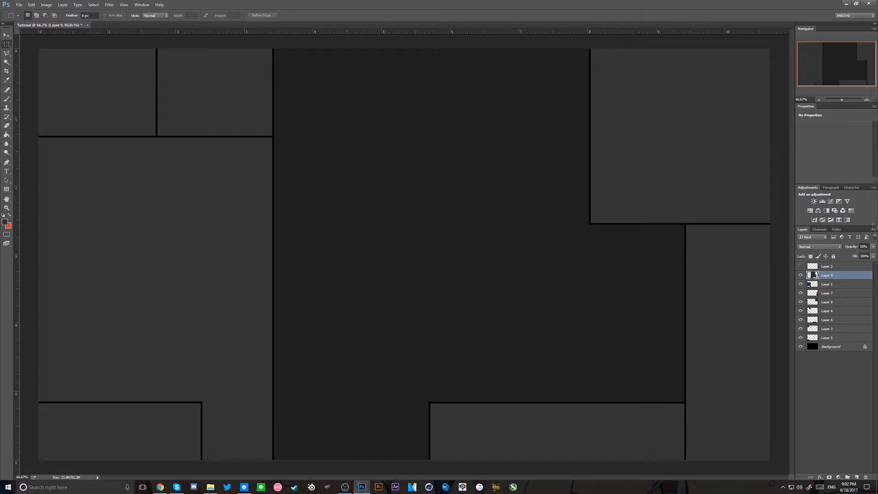
- Set the opacity of the large left panel on Layer 1 to 30%
{"action": "left_click", "coordinate": [831, 285]}
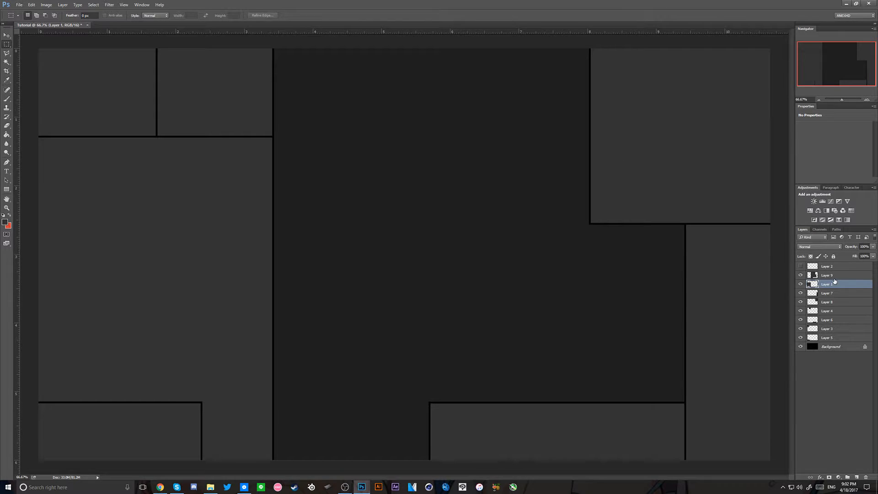
{"action": "left_click", "coordinate": [864, 246]}
{"action": "type", "text": "30"}
{"action": "key", "text": "Return"}
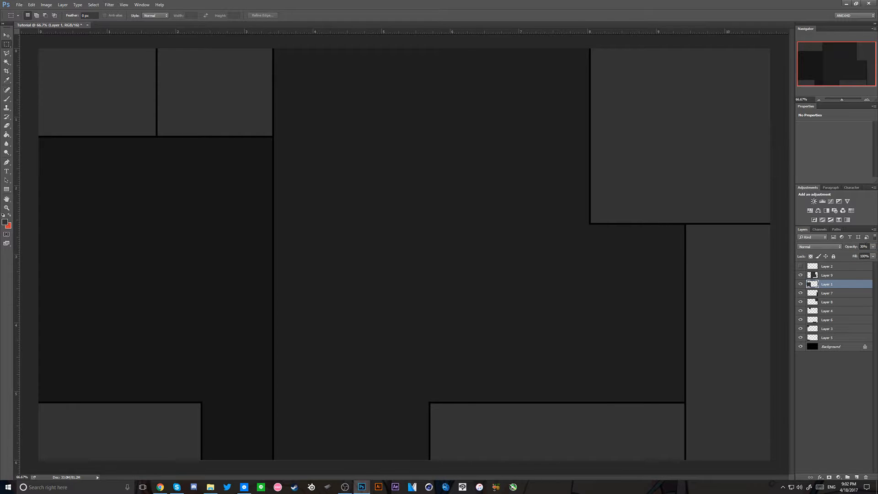
- Set the opacity of the lower-right panel on Layer 7 to 30%
{"action": "left_click", "coordinate": [826, 302]}
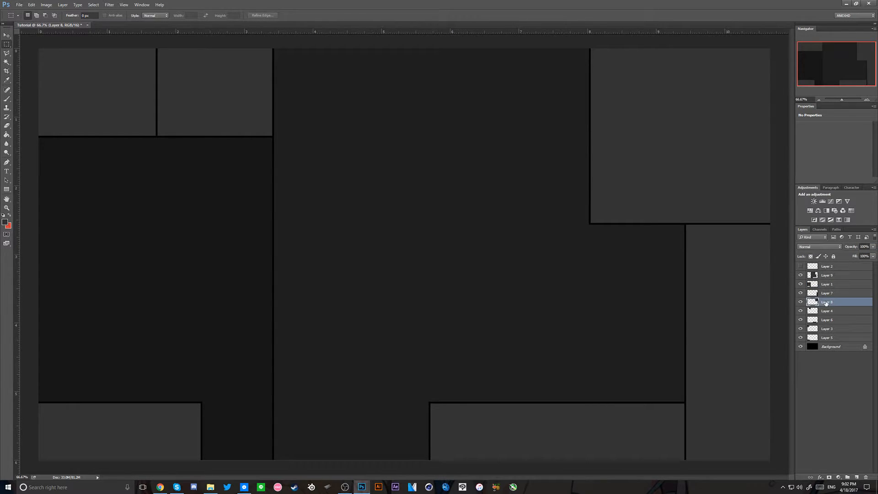
{"action": "left_click", "coordinate": [826, 293]}
{"action": "left_click", "coordinate": [863, 246]}
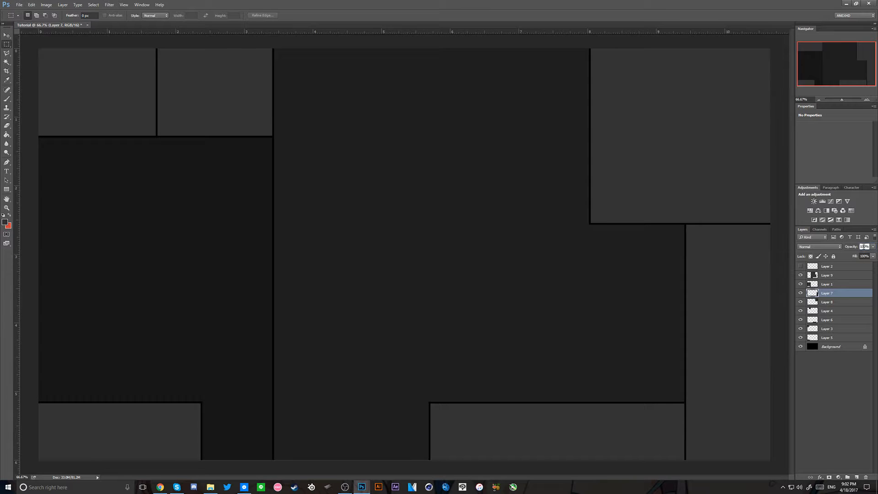
{"action": "type", "text": "30"}
{"action": "key", "text": "Return"}
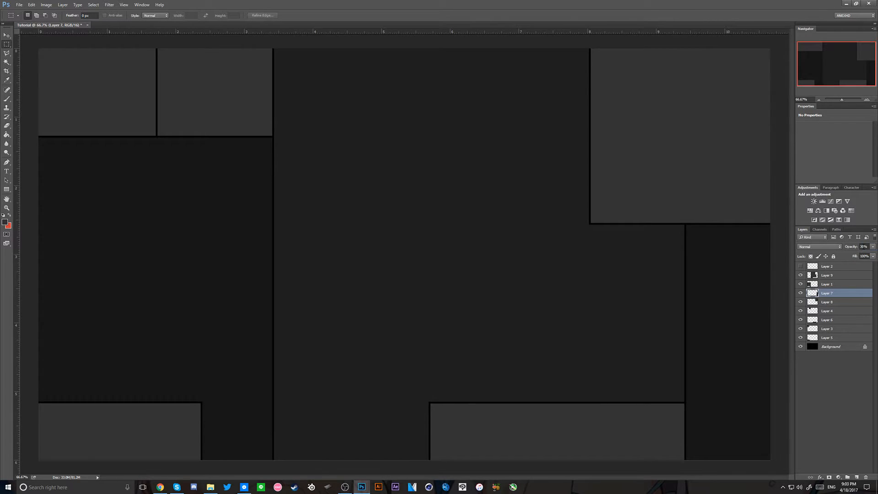
- Lower the opacity of Layer 8 so that its upper-right panel is darker than the Layer 7 panel
{"action": "left_click", "coordinate": [826, 301]}
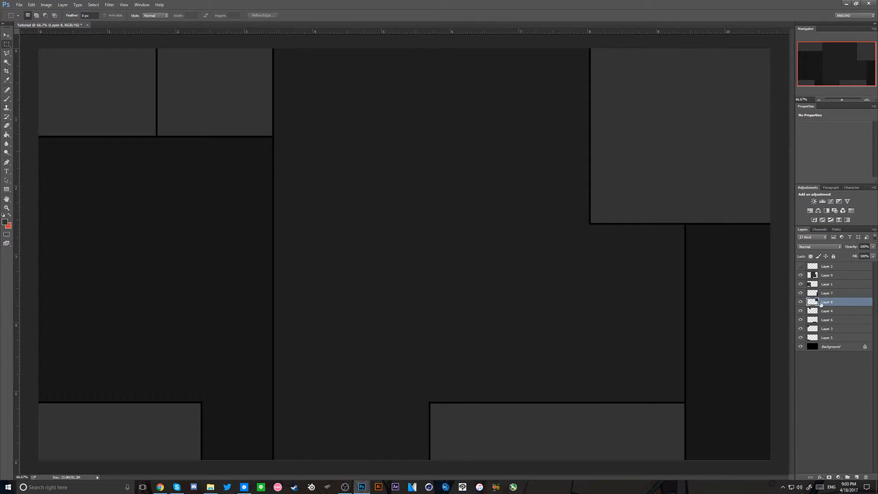
{"action": "left_click", "coordinate": [864, 246]}
{"action": "type", "text": "30"}
{"action": "key", "text": "Return"}
- Set the opacity of the small upper panel on Layer 4 to 20%
{"action": "left_click", "coordinate": [836, 309]}
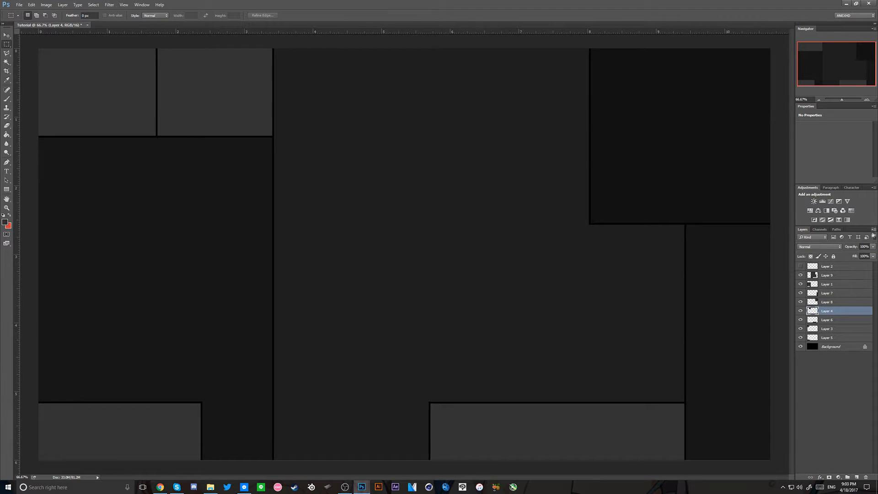
{"action": "type", "text": "20"}
{"action": "key", "text": "Return"}
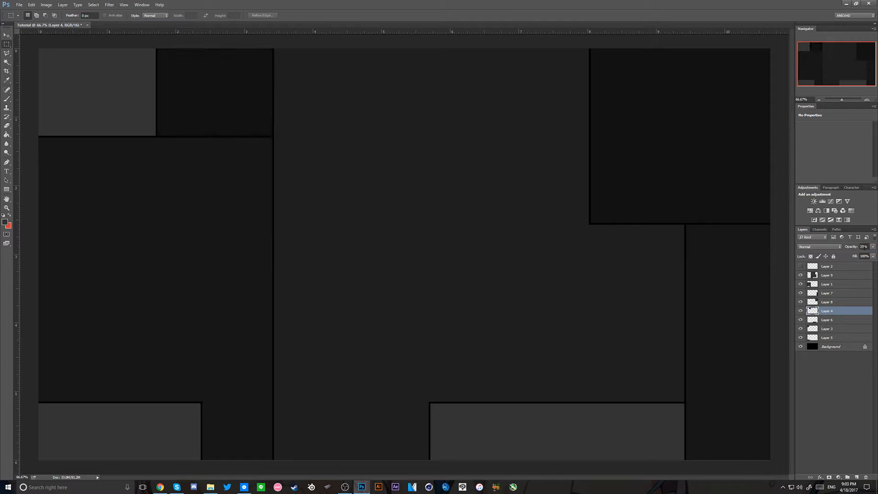
- Set the opacity of the wide bottom panel on Layer 6 to 15%
{"action": "left_click", "coordinate": [831, 320]}
{"action": "left_click", "coordinate": [864, 246]}
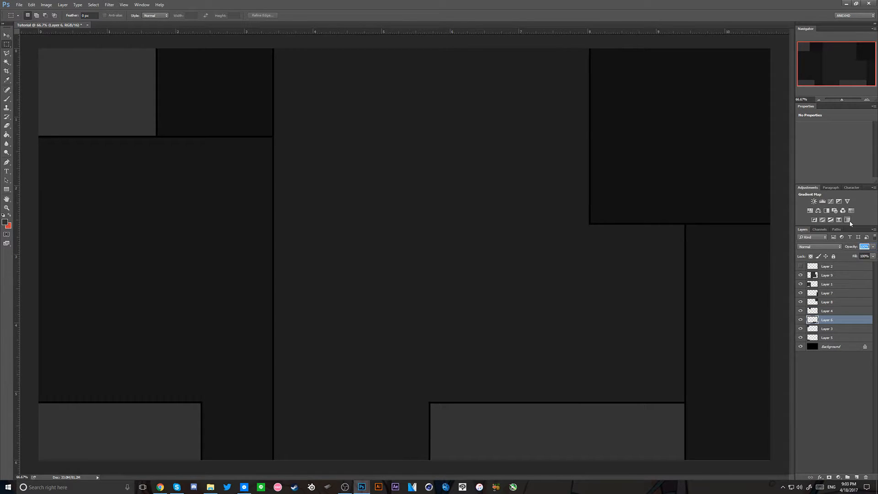
{"action": "type", "text": "15"}
{"action": "key", "text": "Return"}
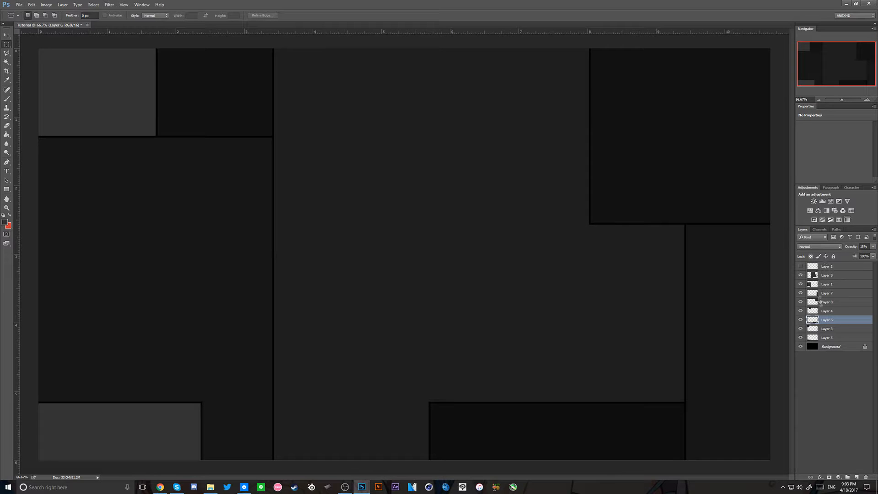
- Set the opacity of both the upper-left corner panel on Layer 3 and the lower-left panel on Layer 5 to 10%
{"action": "left_click", "coordinate": [826, 329]}
{"action": "left_click", "coordinate": [800, 329]}
{"action": "left_click", "coordinate": [800, 329]}
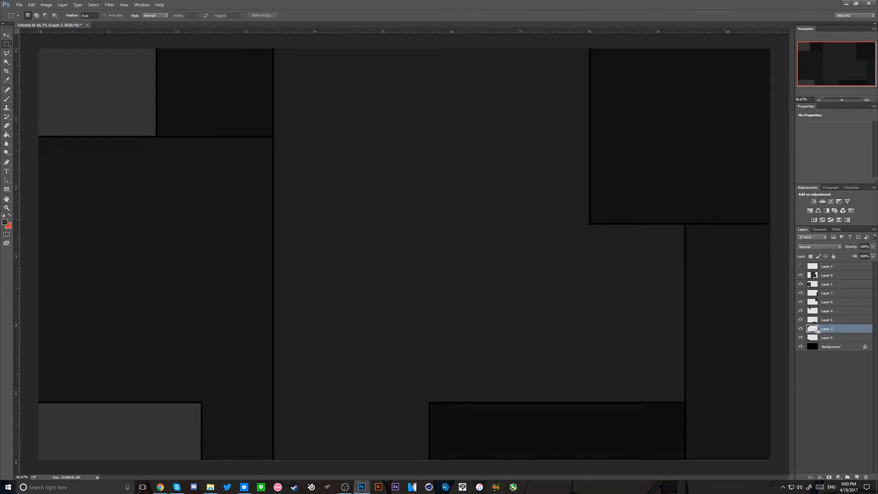
{"action": "key", "text": "1"}
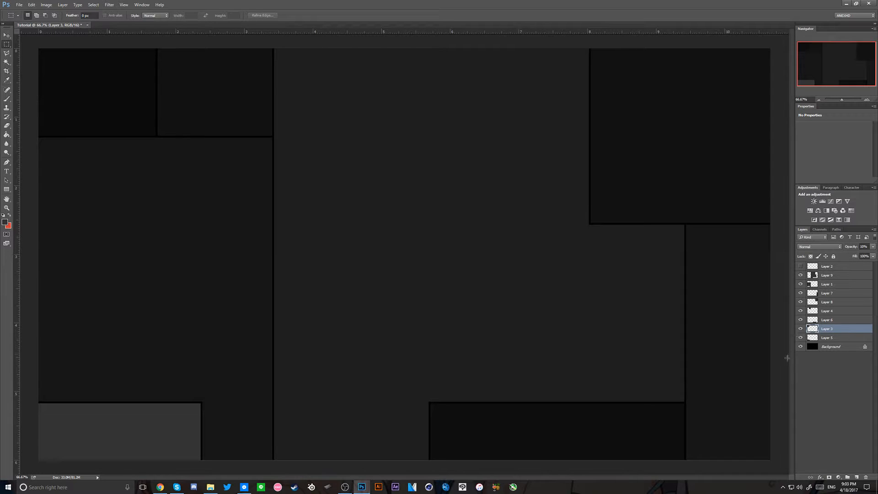
{"action": "left_click", "coordinate": [816, 339]}
{"action": "left_click", "coordinate": [863, 246]}
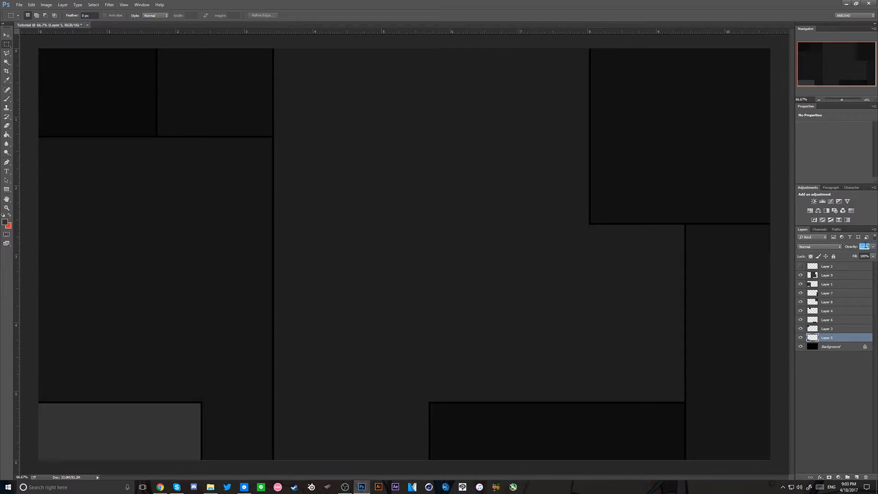
{"action": "type", "text": "10"}
{"action": "key", "text": "Return"}
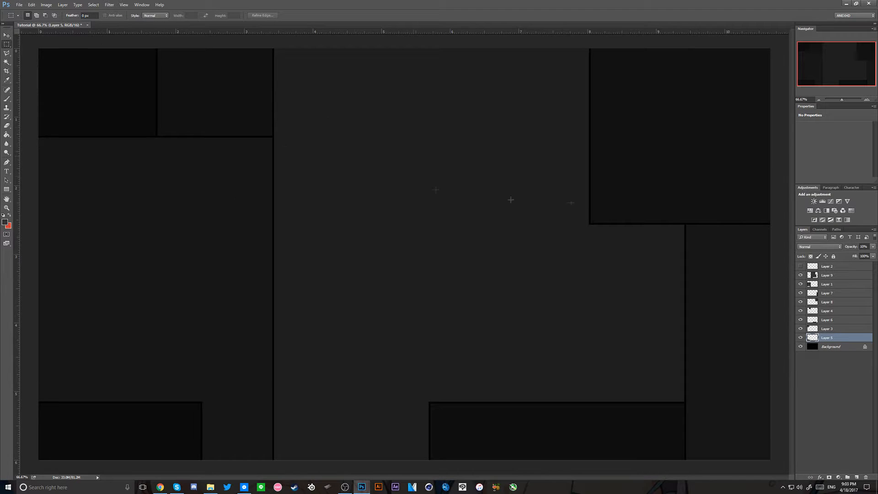
- Set the opacity of the wide bottom panel on Layer 6 to 20%
{"action": "left_click", "coordinate": [828, 321]}
{"action": "left_click", "coordinate": [863, 247]}
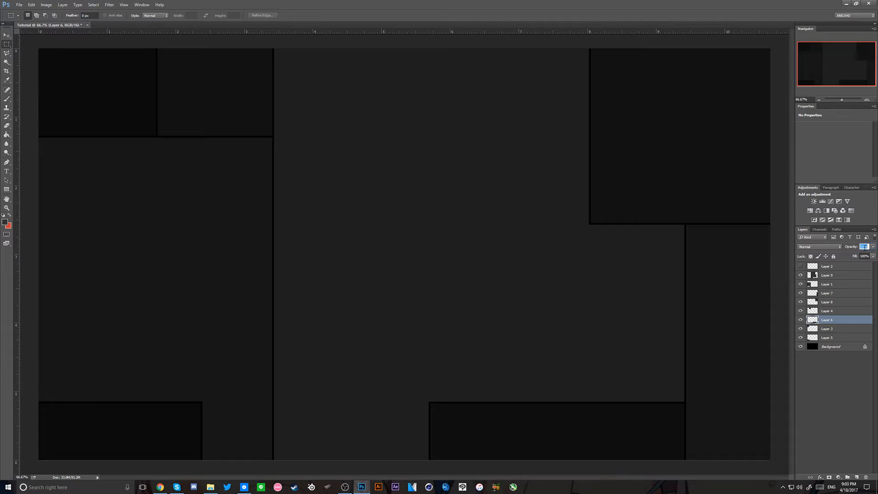
{"action": "type", "text": "20"}
{"action": "key", "text": "Return"}
- Compare the panels on Layers 8 and 7 and set the opacity of Layer 7 to 20%
{"action": "left_click", "coordinate": [801, 302]}
{"action": "left_click", "coordinate": [800, 302]}
{"action": "left_click", "coordinate": [800, 293]}
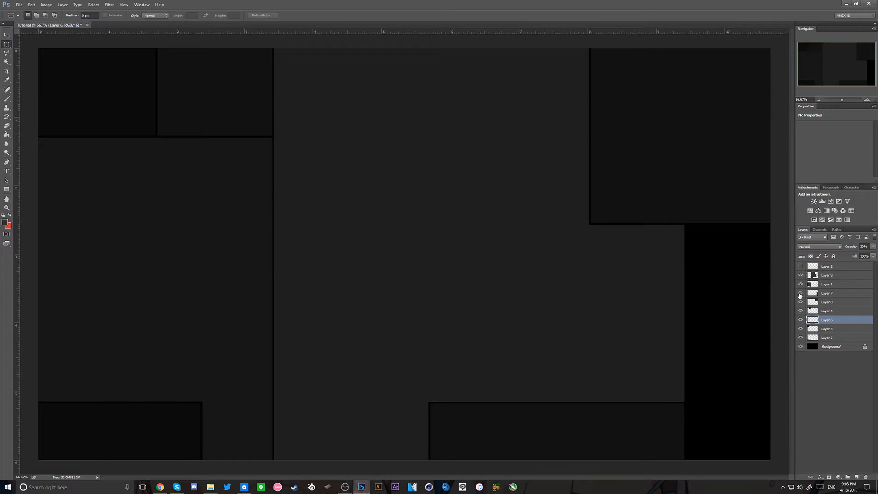
{"action": "left_click", "coordinate": [800, 293]}
{"action": "left_click", "coordinate": [827, 295]}
{"action": "left_click", "coordinate": [863, 246]}
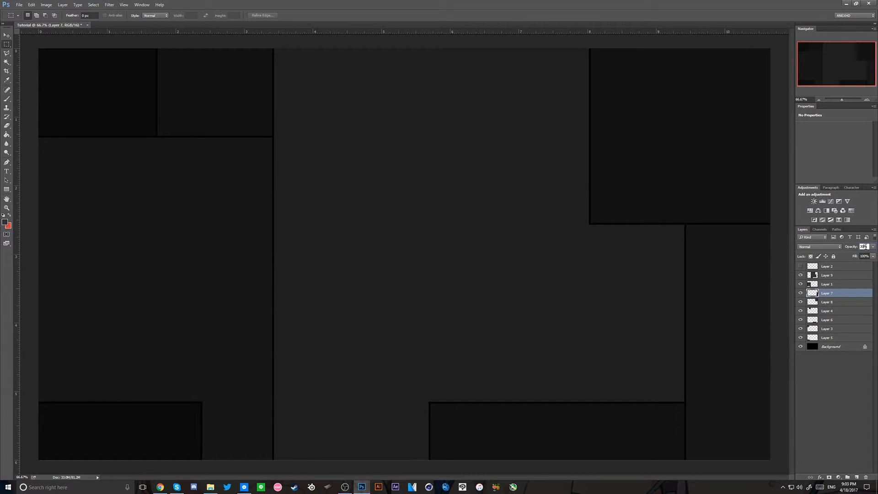
{"action": "type", "text": "20"}
{"action": "key", "text": "Return"}
- Show Layer 2, move its thin horizontal line into the central panel and stretch it symmetrically across most of the canvas width
{"action": "left_click", "coordinate": [7, 36]}
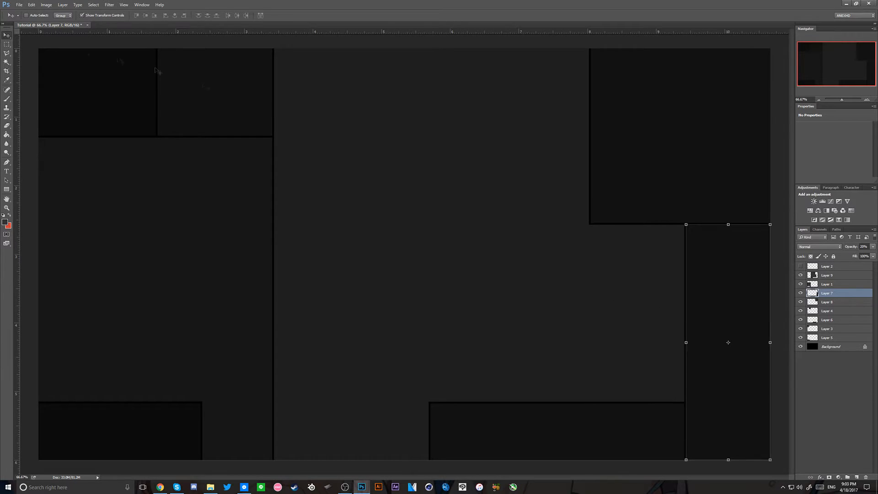
{"action": "left_click", "coordinate": [847, 403]}
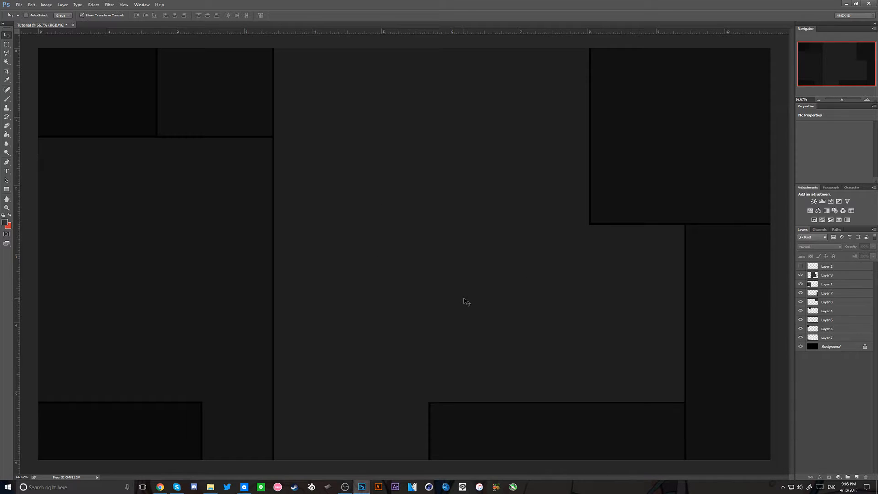
{"action": "left_click", "coordinate": [818, 266]}
{"action": "left_click", "coordinate": [800, 266]}
{"action": "left_click_drag", "start_coordinate": [613, 377], "coordinate": [474, 261]}
{"action": "left_click", "coordinate": [547, 285]}
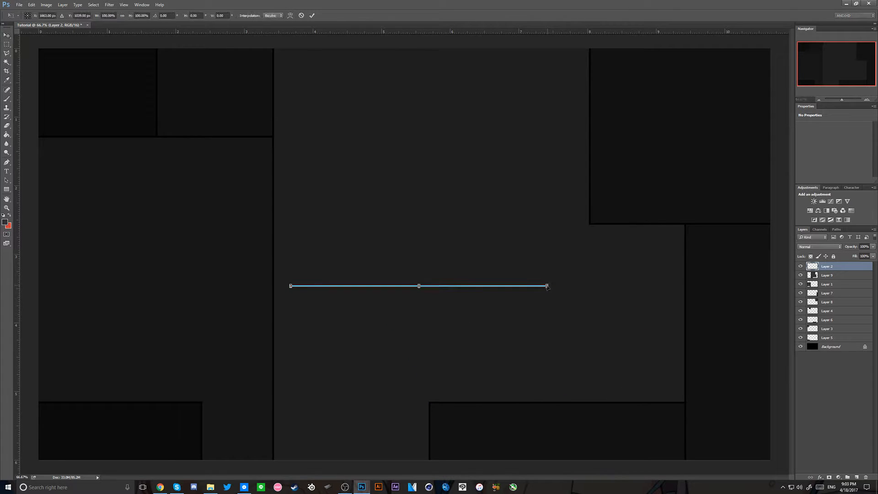
{"action": "left_click_drag", "start_coordinate": [547, 286], "coordinate": [742, 295]}
{"action": "key", "text": "Return"}
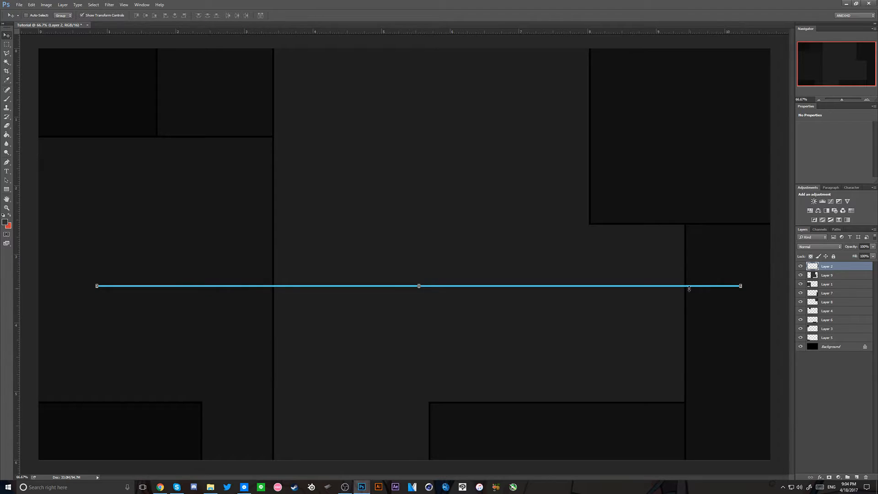
- Load the line on Layer 2 as a selection and add a new layer above it
{"action": "left_click", "coordinate": [812, 266], "text": "ctrl"}
{"action": "left_click", "coordinate": [857, 476]}
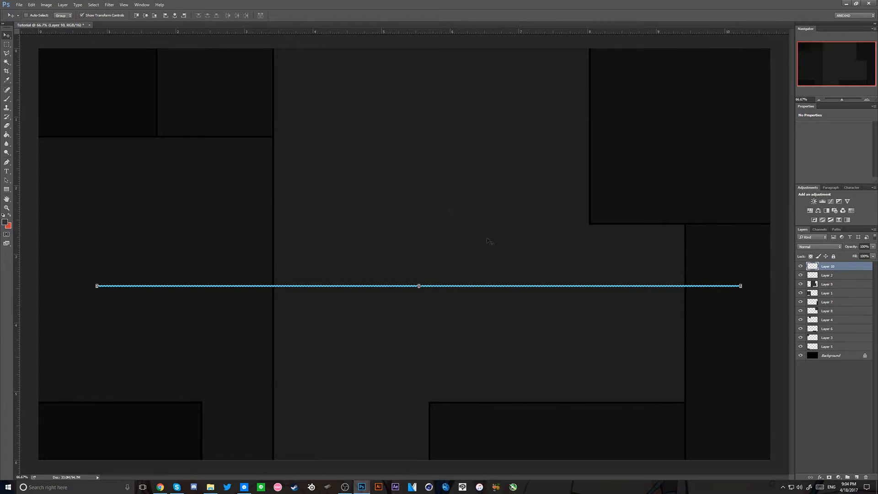
{"action": "left_click", "coordinate": [6, 45]}
- Set the foreground colour to bright green, #00ff2a
{"action": "left_click", "coordinate": [5, 222]}
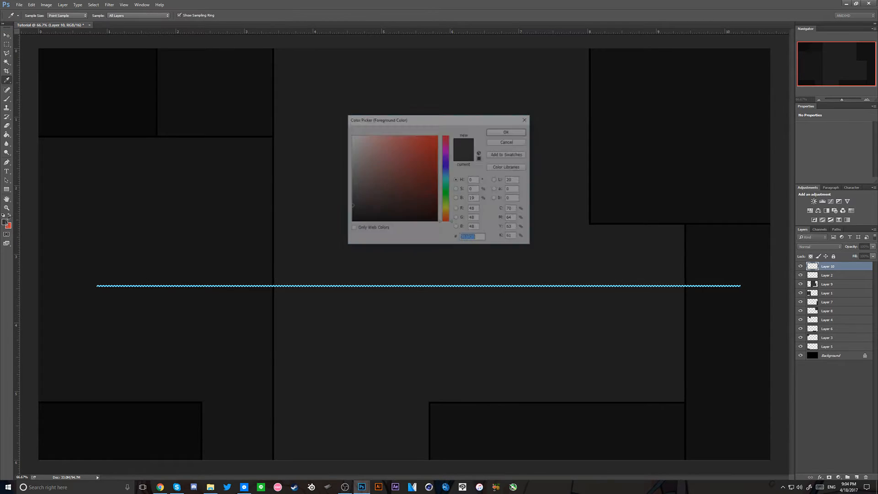
{"action": "type", "text": "ff0000"}
{"action": "left_click_drag", "start_coordinate": [445, 187], "coordinate": [458, 192]}
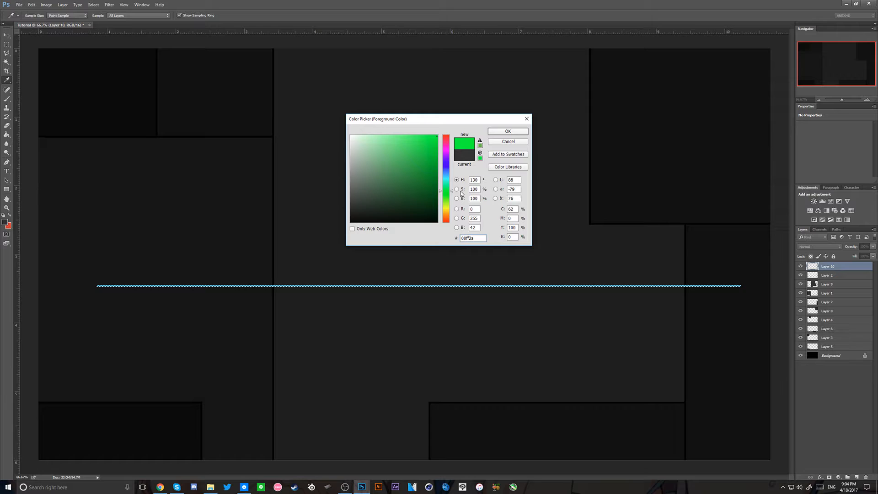
{"action": "left_click", "coordinate": [507, 131]}
- Fill the line-shaped selection on the new layer with the foreground colour at 100% opacity in Normal mode
{"action": "right_click", "coordinate": [454, 155]}
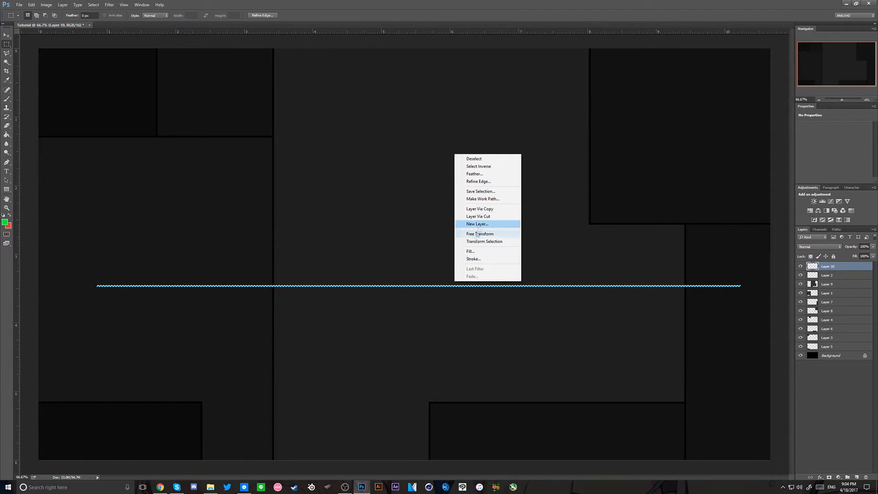
{"action": "left_click", "coordinate": [502, 251]}
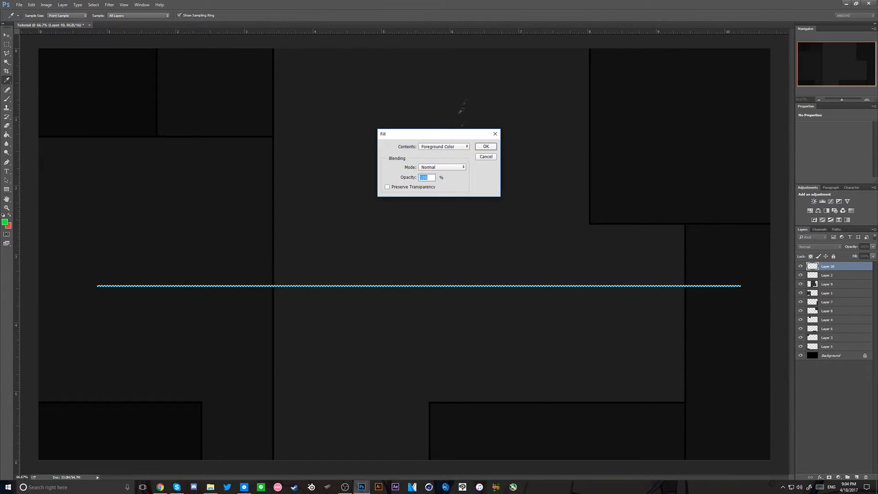
{"action": "key", "text": "Return"}
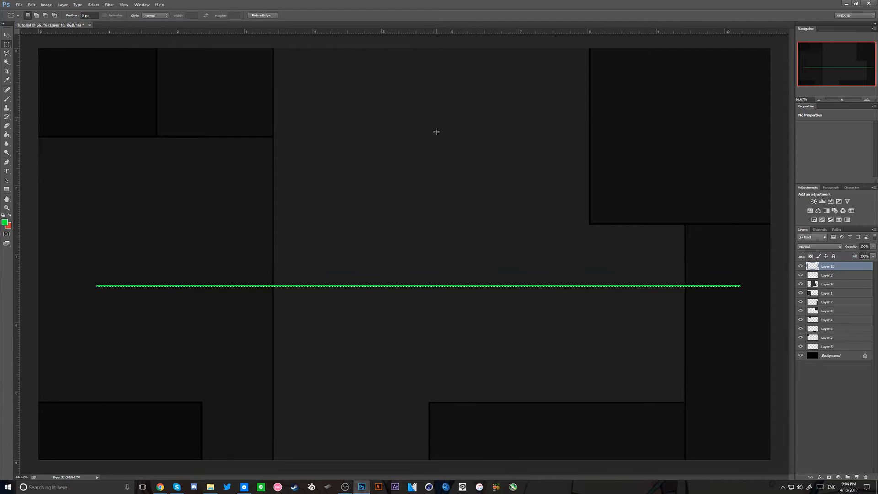
- Clear the line selection, hide Layer 2 and shift the green line slightly up and left on the canvas
{"action": "key", "text": "ctrl+d"}
{"action": "left_click", "coordinate": [801, 277]}
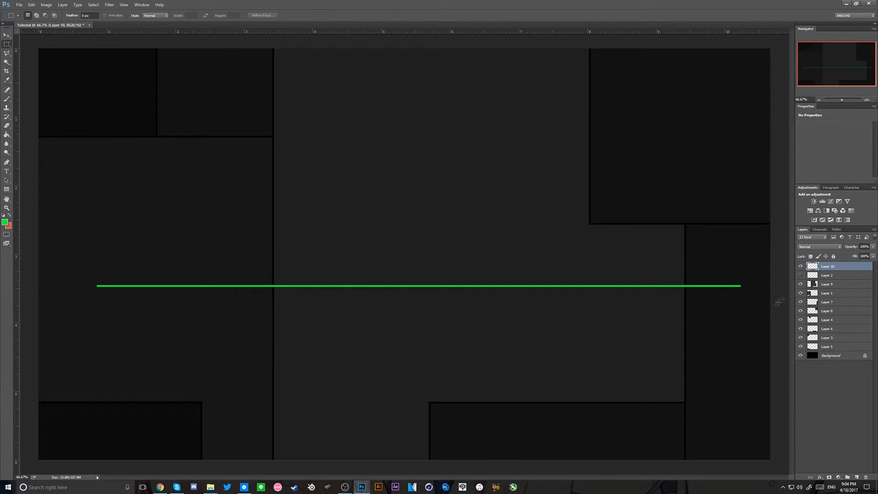
{"action": "left_click_drag", "start_coordinate": [738, 334], "coordinate": [731, 276]}
{"action": "key", "text": "ctrl+d"}
{"action": "left_click", "coordinate": [7, 35]}
{"action": "mouse_move", "coordinate": [338, 139]}
{"action": "left_mouse_down"}
{"action": "mouse_move", "coordinate": [339, 80]}
{"action": "mouse_move", "coordinate": [288, 64]}
{"action": "mouse_move", "coordinate": [279, 120]}
{"action": "left_mouse_up"}
- Fade out both ends of the green line with a soft round Eraser of 1500 px
{"action": "key", "text": "e"}
{"action": "right_click", "coordinate": [290, 152]}
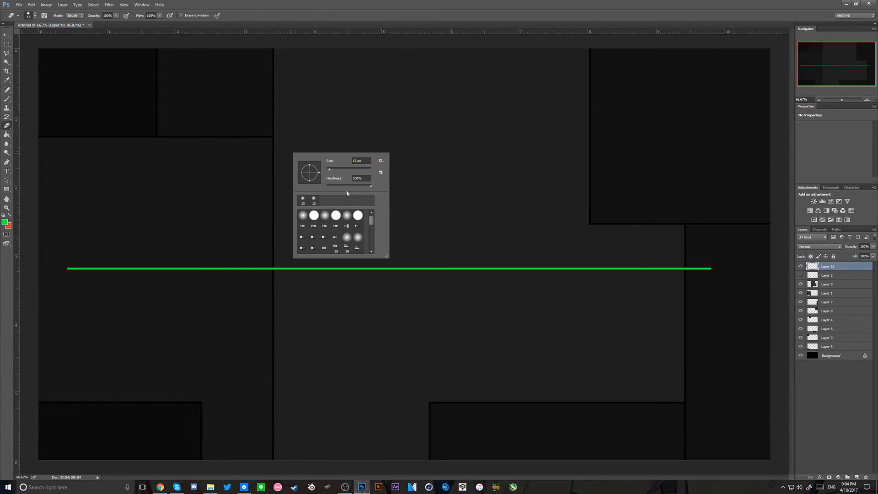
{"action": "mouse_move", "coordinate": [344, 180]}
{"action": "left_mouse_down"}
{"action": "mouse_move", "coordinate": [330, 176]}
{"action": "mouse_move", "coordinate": [473, 180]}
{"action": "left_mouse_up"}
{"action": "key", "text": "Return"}
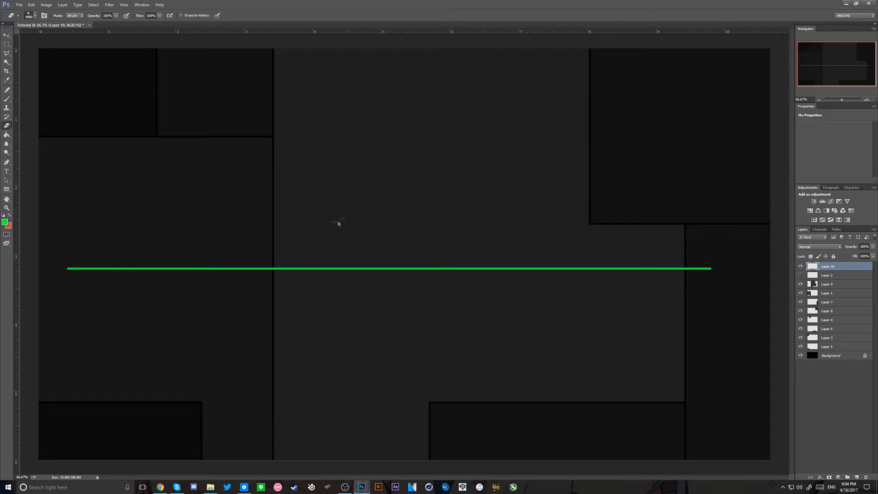
{"action": "key", "text": "p"}
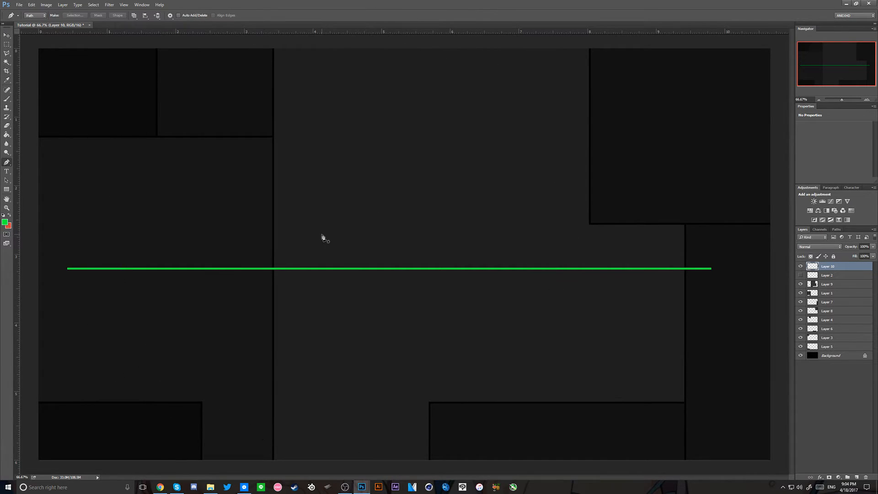
{"action": "key", "text": "e"}
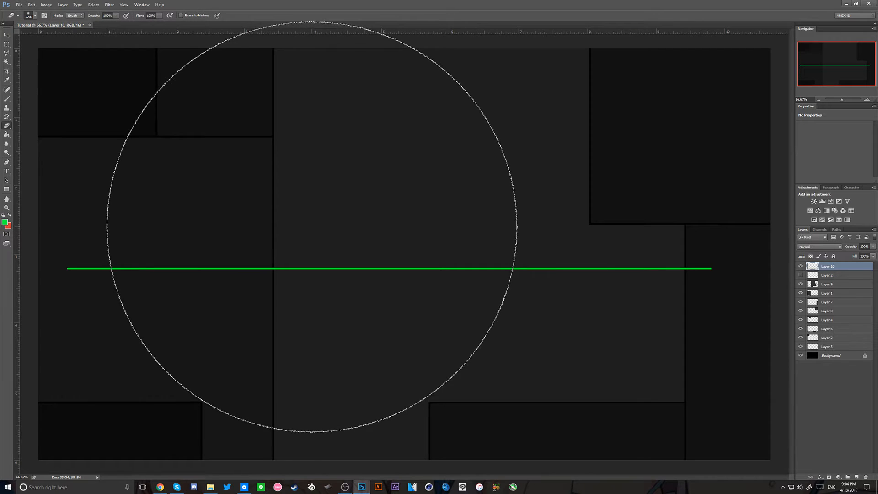
{"action": "key", "text": "bracketleft"}
{"action": "key", "text": "bracketleft"}
{"action": "key", "text": "bracketleft"}
{"action": "key", "text": "bracketleft"}
{"action": "key", "text": "bracketleft"}
{"action": "key", "text": "bracketleft"}
{"action": "key", "text": "bracketleft"}
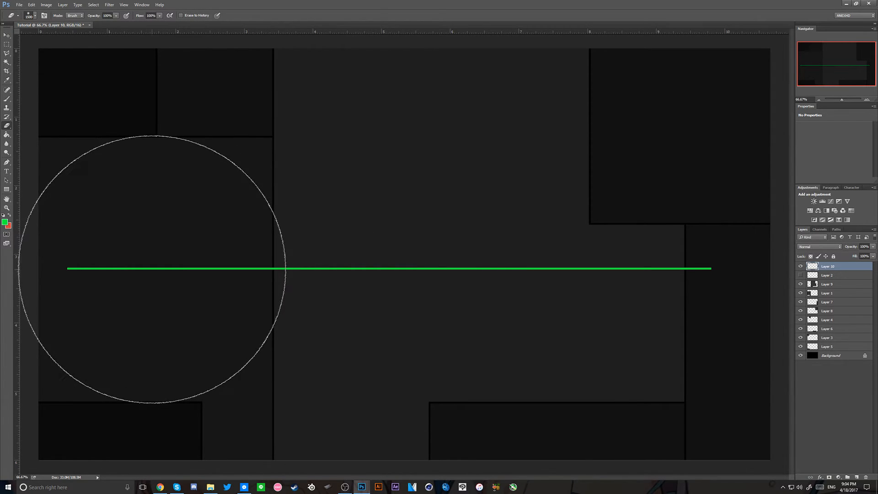
{"action": "mouse_move", "coordinate": [152, 269]}
{"action": "left_mouse_down"}
{"action": "mouse_move", "coordinate": [88, 268]}
{"action": "mouse_move", "coordinate": [117, 264]}
{"action": "left_mouse_up"}
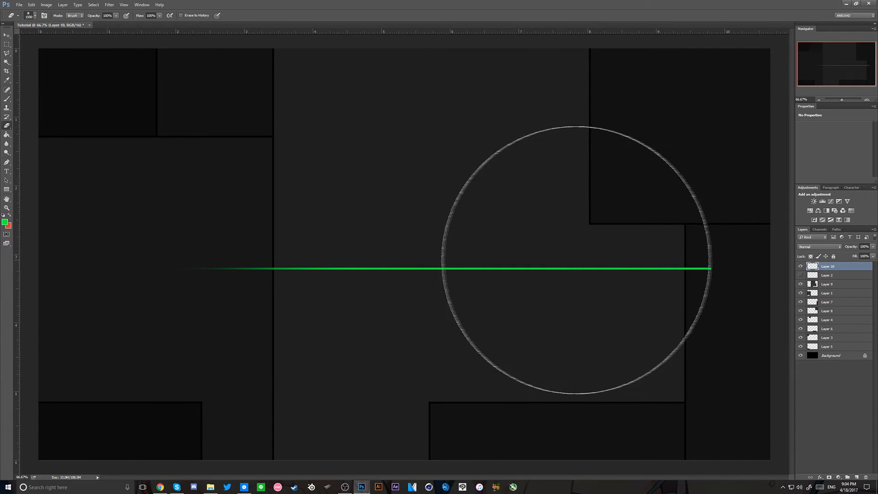
{"action": "left_click_drag", "start_coordinate": [597, 269], "coordinate": [857, 270]}
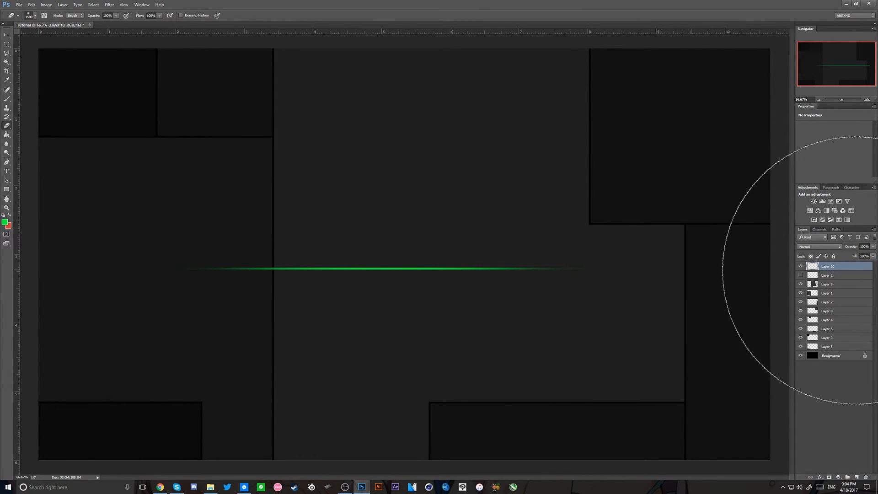
- Move the faded green line onto the top edge of the lower-left panel, starting at the canvas border
{"action": "key", "text": "v"}
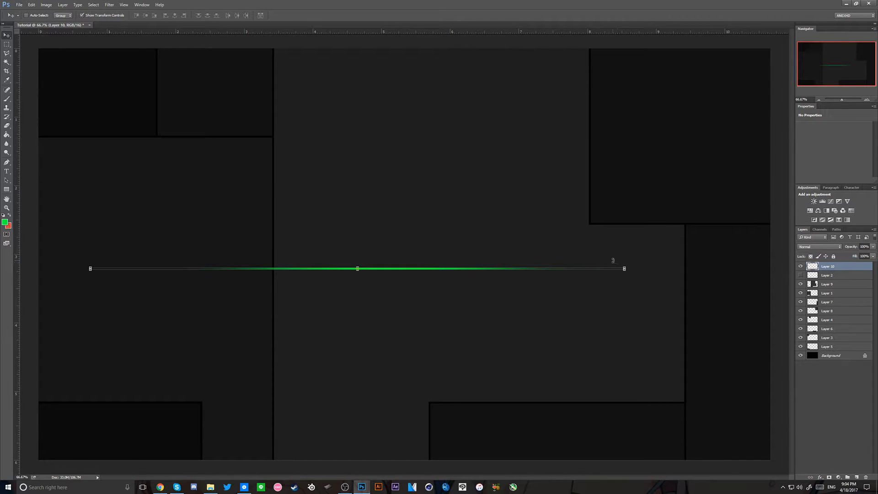
{"action": "left_click", "coordinate": [624, 268]}
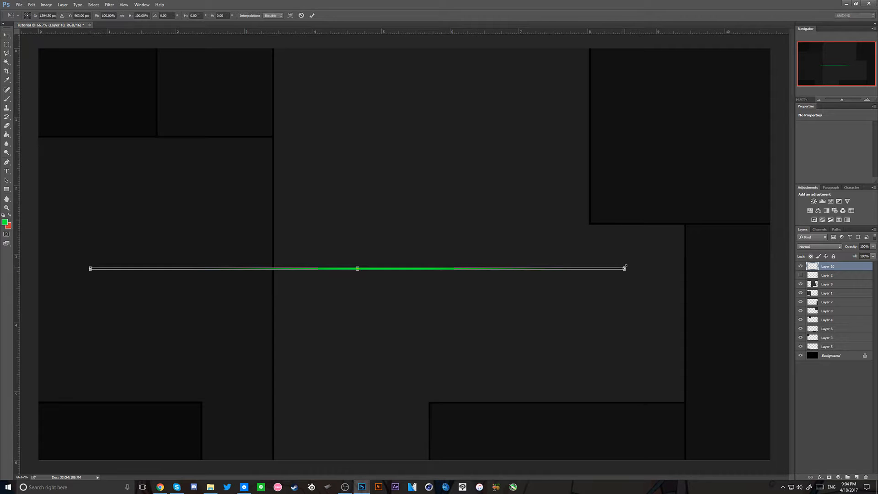
{"action": "key", "text": "Return"}
{"action": "left_click_drag", "start_coordinate": [499, 319], "coordinate": [122, 466]}
{"action": "key", "text": "ctrl+plus"}
{"action": "key", "text": "ctrl+plus"}
{"action": "key", "text": "ctrl+plus"}
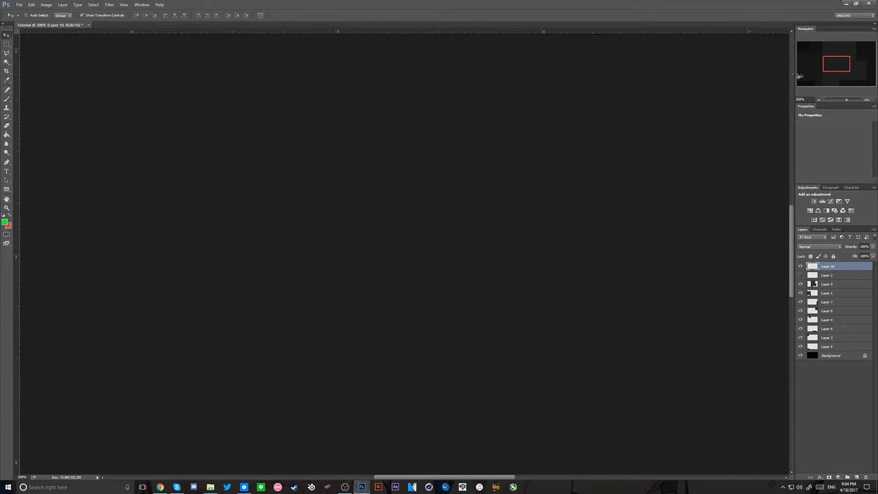
{"action": "left_click_drag", "start_coordinate": [841, 59], "coordinate": [806, 79]}
{"action": "key", "text": "ctrl+h"}
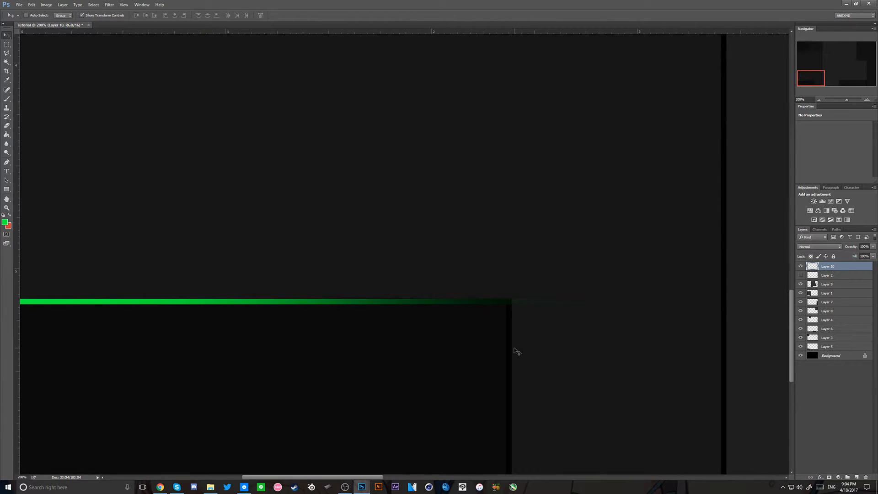
{"action": "key", "text": "ctrl+h"}
- Duplicate the green line and place the copy along the bottom edge of the two upper-left panels, crossing the vertical divider
{"action": "key", "text": "ctrl+j"}
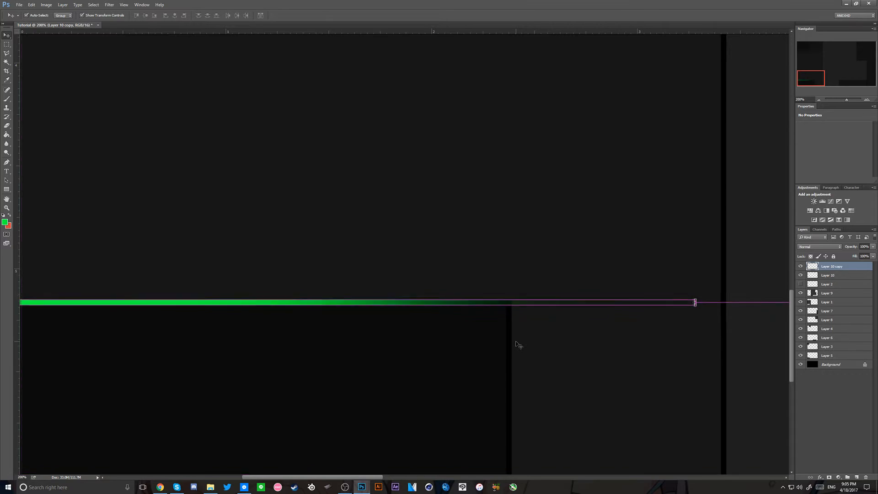
{"action": "key", "text": "ctrl+minus"}
{"action": "key", "text": "ctrl+minus"}
{"action": "key", "text": "ctrl+r"}
{"action": "left_click_drag", "start_coordinate": [338, 433], "coordinate": [422, 198]}
{"action": "key", "text": "ctrl+plus"}
{"action": "key", "text": "ctrl+plus"}
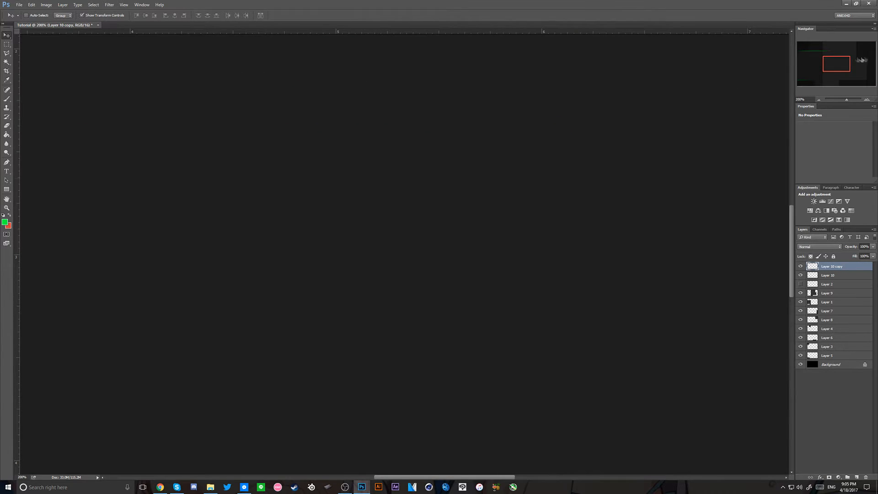
{"action": "left_click_drag", "start_coordinate": [836, 62], "coordinate": [810, 47]}
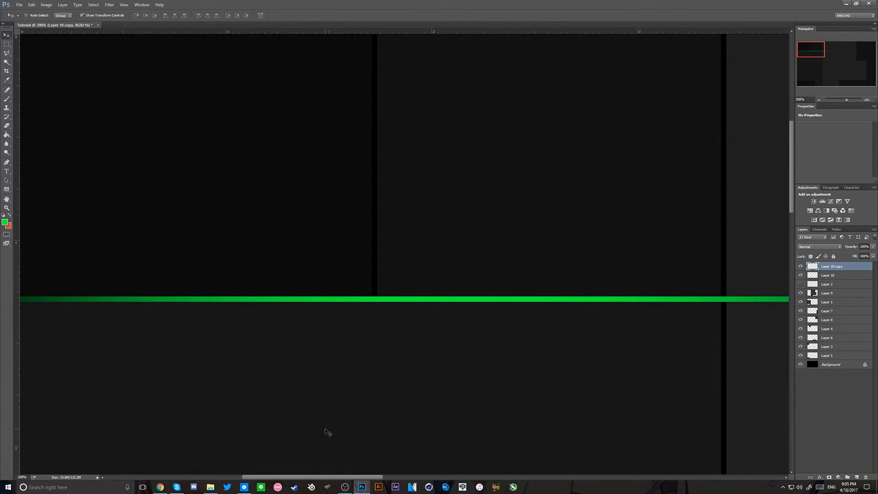
{"action": "mouse_move", "coordinate": [326, 431]}
{"action": "left_mouse_down"}
{"action": "mouse_move", "coordinate": [528, 427]}
{"action": "mouse_move", "coordinate": [443, 418]}
{"action": "left_mouse_up"}
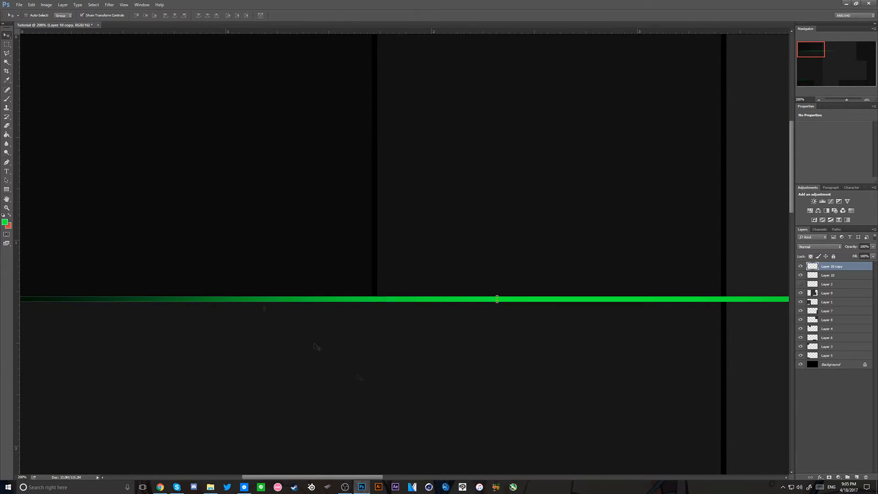
{"action": "left_click", "coordinate": [7, 45]}
{"action": "left_click_drag", "start_coordinate": [722, 211], "coordinate": [779, 415]}
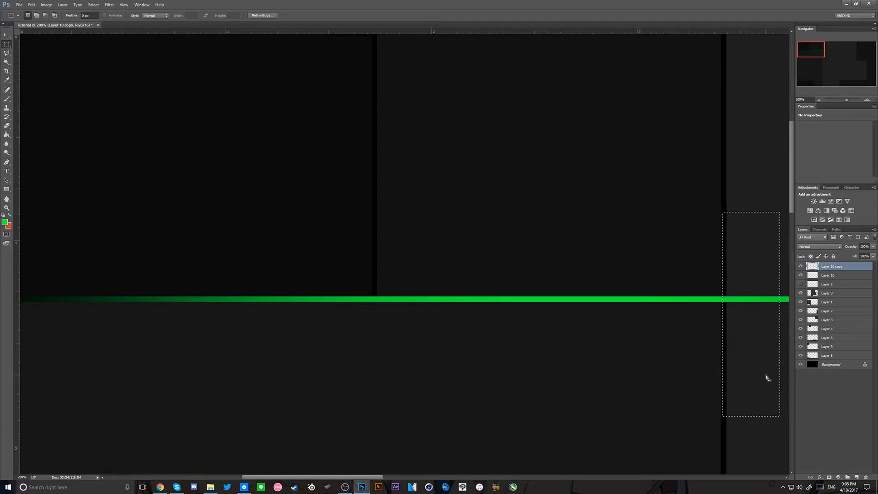
{"action": "key", "text": "Right"}
{"action": "key", "text": "Right"}
{"action": "key", "text": "Right"}
{"action": "key", "text": "Right"}
{"action": "key", "text": "Right"}
{"action": "key", "text": "Left"}
{"action": "key", "text": "Left"}
{"action": "key", "text": "Left"}
{"action": "key", "text": "Left"}
{"action": "key", "text": "ctrl+d"}
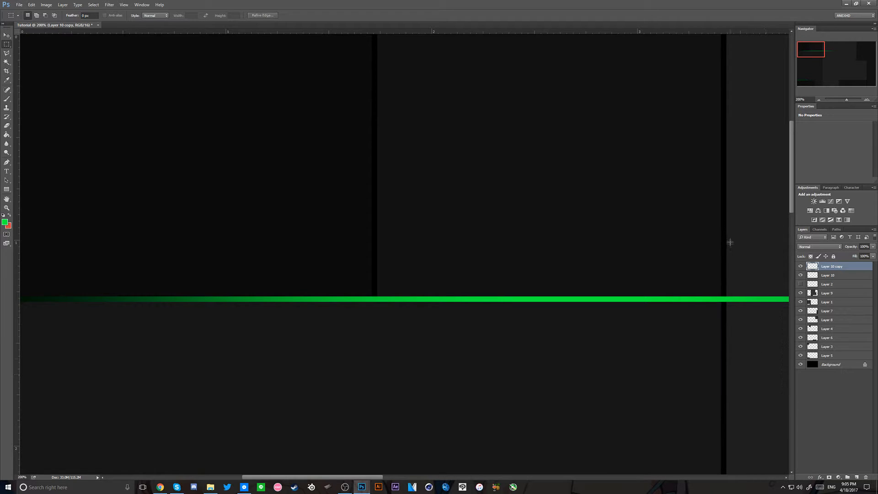
- Delete the part of the copied line that extends past the vertical divider into the central panel
{"action": "left_click_drag", "start_coordinate": [720, 230], "coordinate": [769, 369]}
{"action": "key", "text": "Delete"}
{"action": "key", "text": "ctrl+d"}
{"action": "left_click_drag", "start_coordinate": [751, 275], "coordinate": [814, 350]}
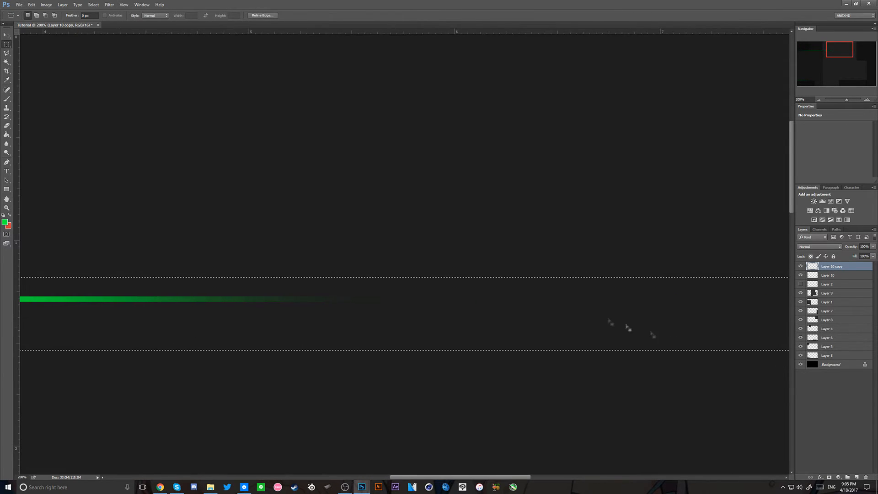
{"action": "key", "text": "Delete"}
{"action": "key", "text": "ctrl+d"}
{"action": "key", "text": "ctrl+minus"}
{"action": "key", "text": "ctrl+minus"}
{"action": "key", "text": "ctrl+minus"}
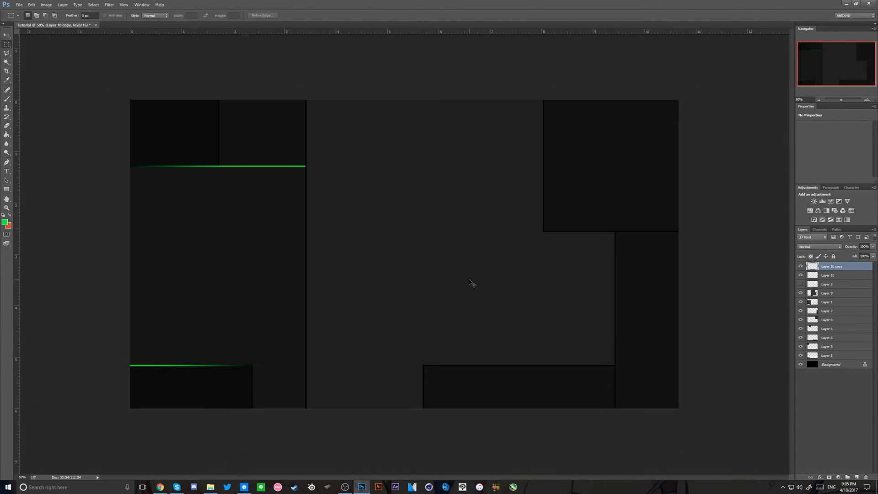
- Slide the copied line further right and delete the portion overlapping the central panel so its bright end meets the divider
{"action": "left_click", "coordinate": [6, 35]}
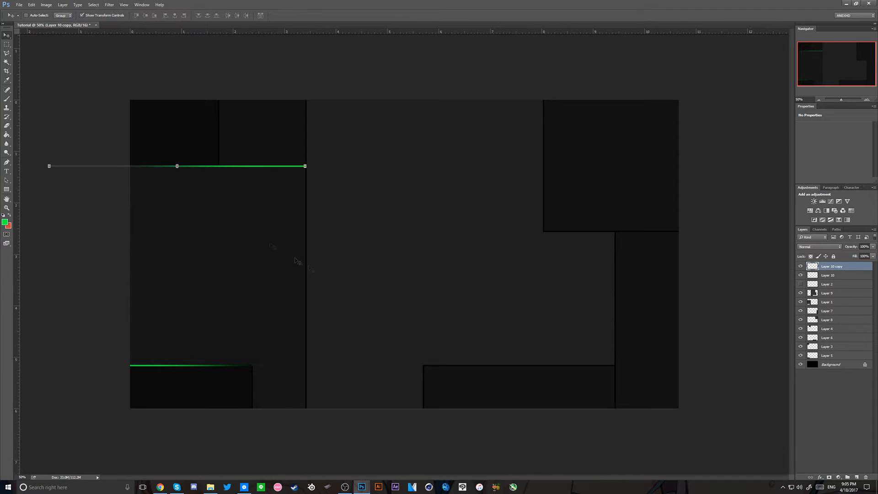
{"action": "left_click_drag", "start_coordinate": [297, 260], "coordinate": [370, 277]}
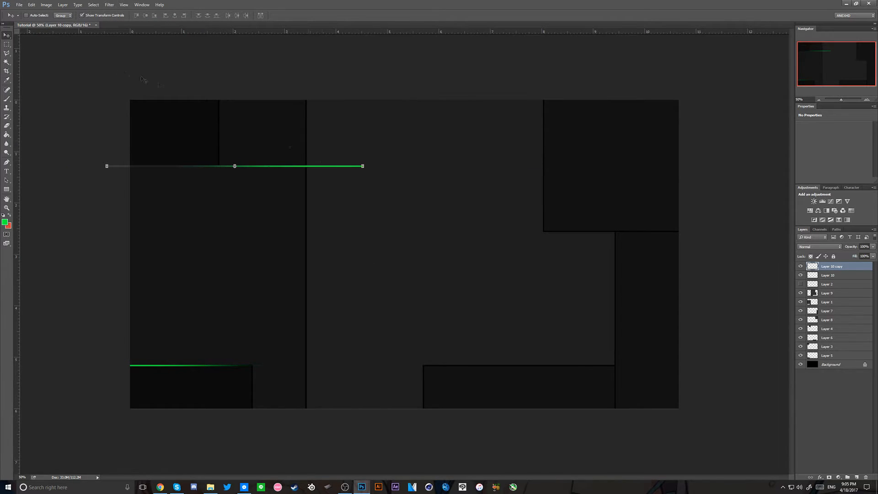
{"action": "left_click", "coordinate": [6, 45]}
{"action": "left_click_drag", "start_coordinate": [452, 304], "coordinate": [453, 300]}
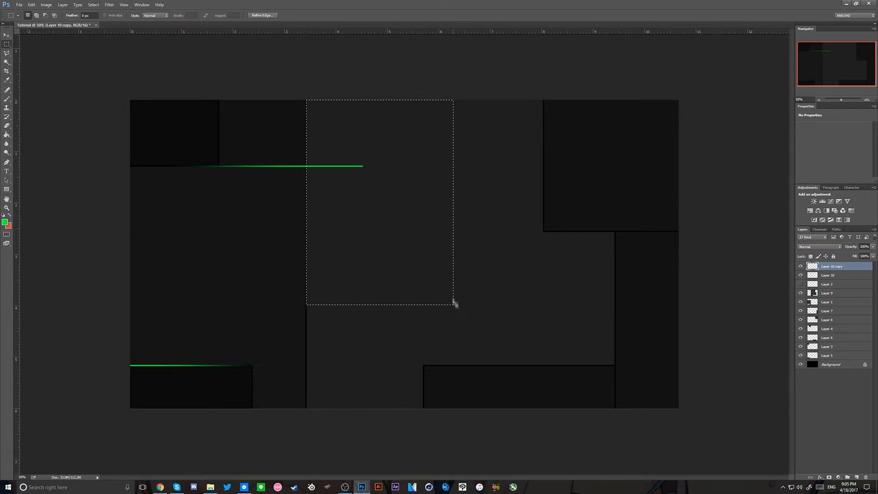
{"action": "key", "text": "Delete"}
{"action": "key", "text": "ctrl+d"}
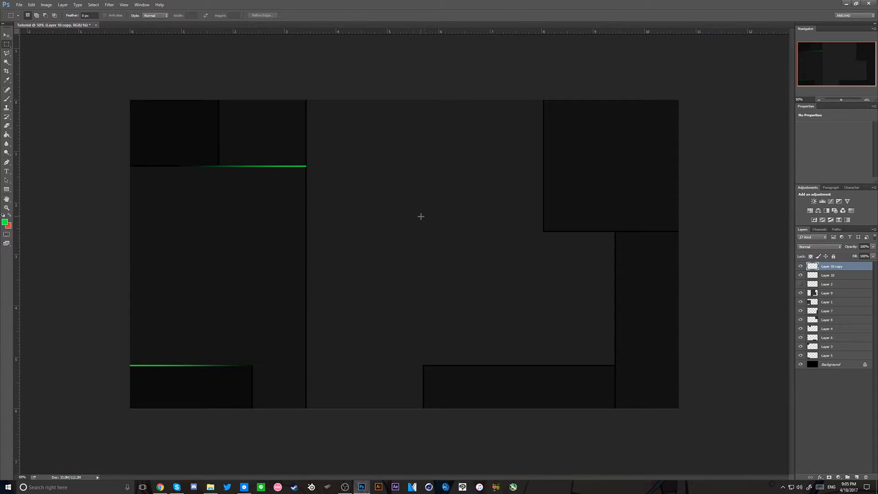
- Trim the remaining tip of the copied line flush with the near edge of the vertical divider
{"action": "key", "text": "ctrl+plus"}
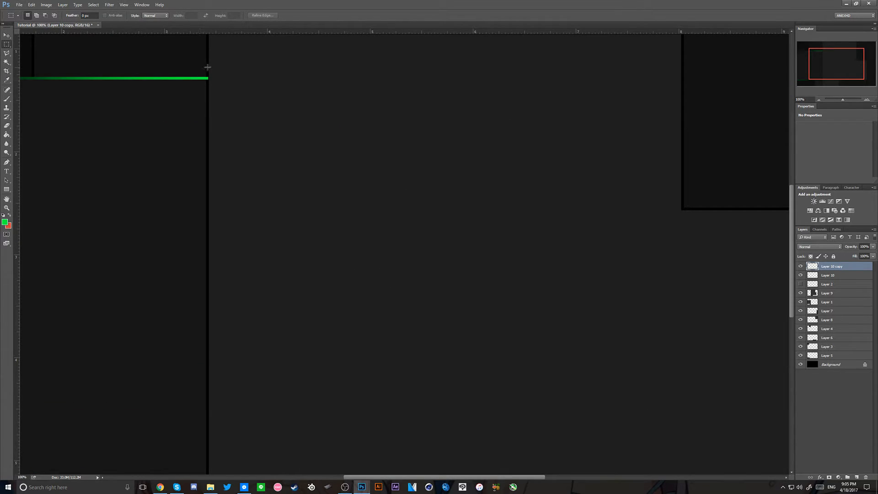
{"action": "left_click_drag", "start_coordinate": [207, 67], "coordinate": [325, 155]}
{"action": "left_click", "coordinate": [353, 136]}
{"action": "left_click_drag", "start_coordinate": [206, 133], "coordinate": [526, 55]}
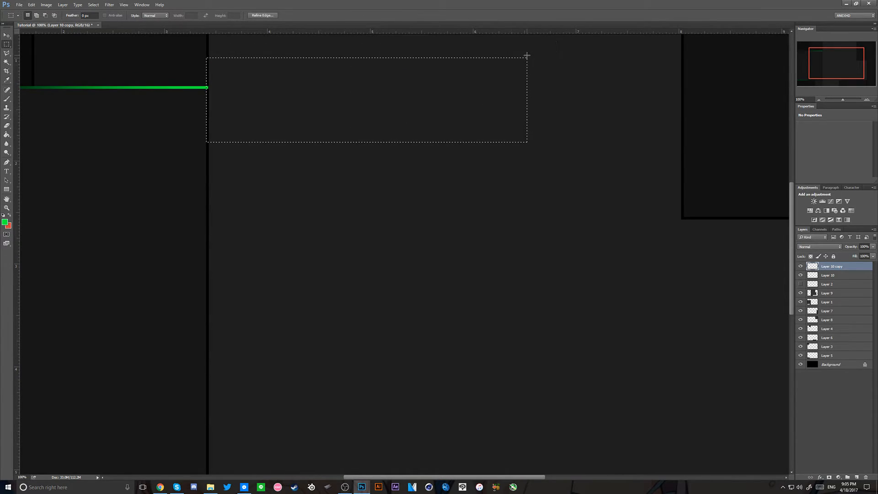
{"action": "left_click", "coordinate": [453, 159]}
{"action": "key", "text": "ctrl+minus"}
{"action": "key", "text": "ctrl+minus"}
{"action": "key", "text": "ctrl+minus"}
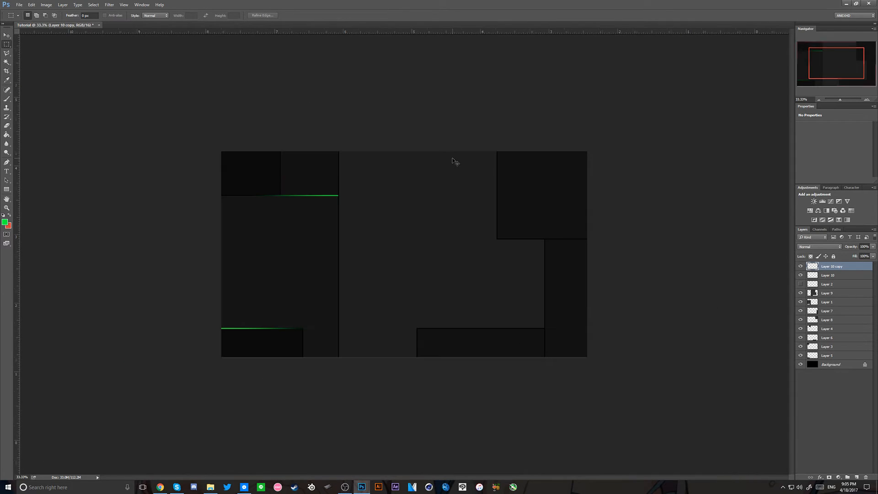
- Duplicate the Layer 10 line and move the copy to the bottom edge of the upper-right panel, extending beyond the canvas
{"action": "key", "text": "v"}
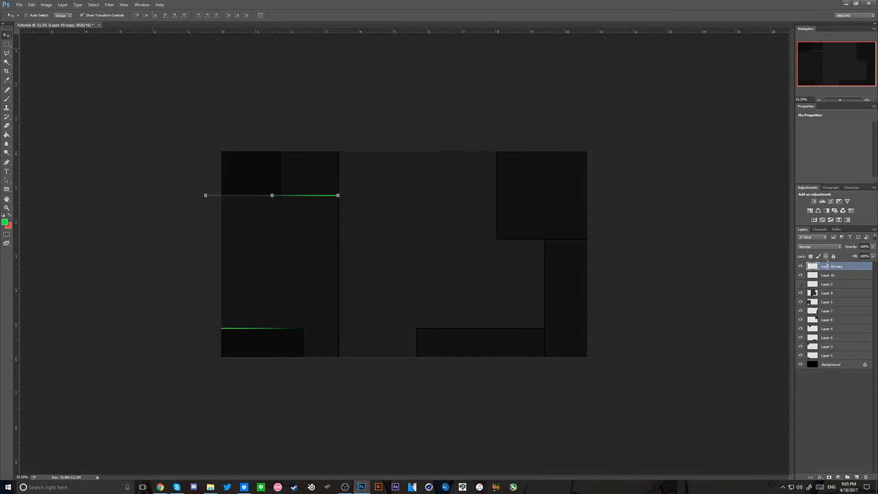
{"action": "left_click", "coordinate": [827, 275]}
{"action": "key", "text": "ctrl+j"}
{"action": "left_click_drag", "start_coordinate": [365, 395], "coordinate": [700, 299]}
- Align the new line exactly over the dark bottom border of the upper-right panel, keeping Layer 10 copy 2 selected
{"action": "key", "text": "ctrl+plus"}
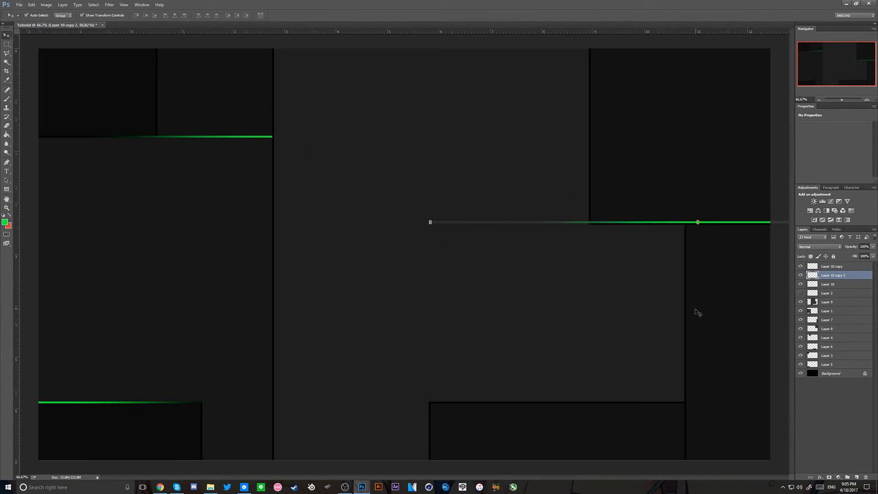
{"action": "key", "text": "ctrl+plus"}
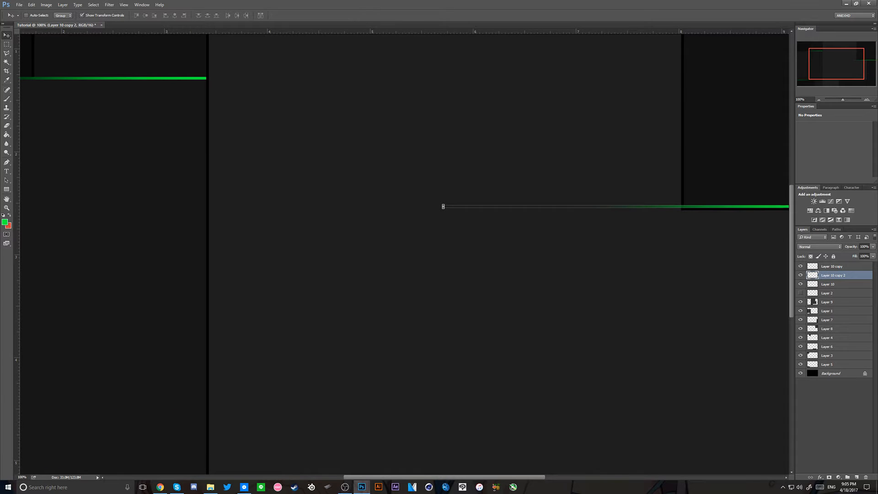
{"action": "scroll", "coordinate": [706, 295], "scroll_direction": "right", "scroll_amount": 5}
{"action": "scroll", "coordinate": [706, 295], "scroll_direction": "up", "scroll_amount": 3}
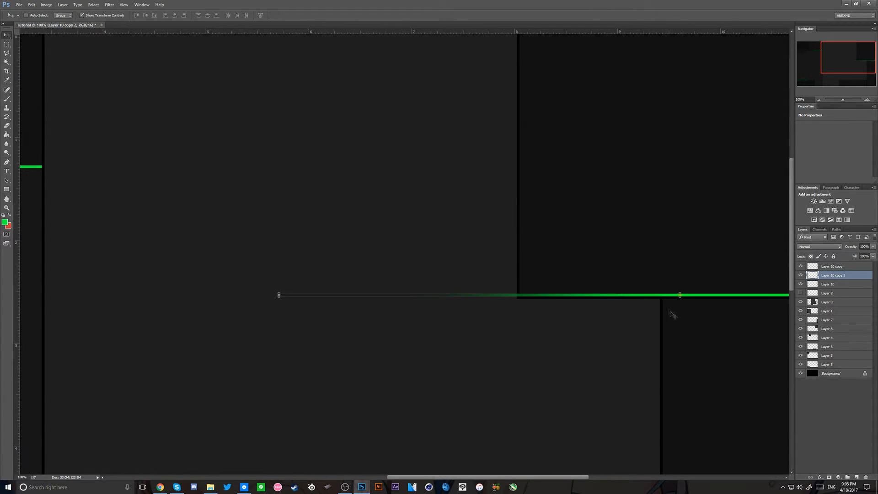
{"action": "left_click_drag", "start_coordinate": [673, 318], "coordinate": [670, 317]}
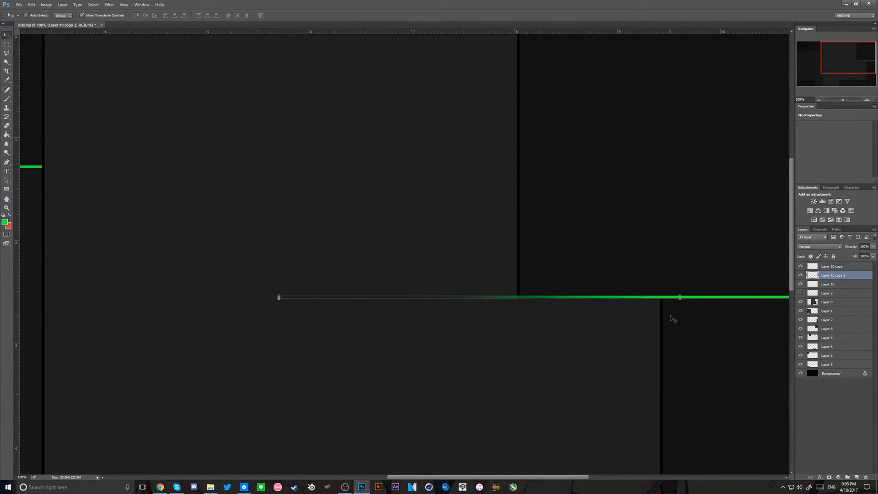
{"action": "key", "text": "ctrl+0"}
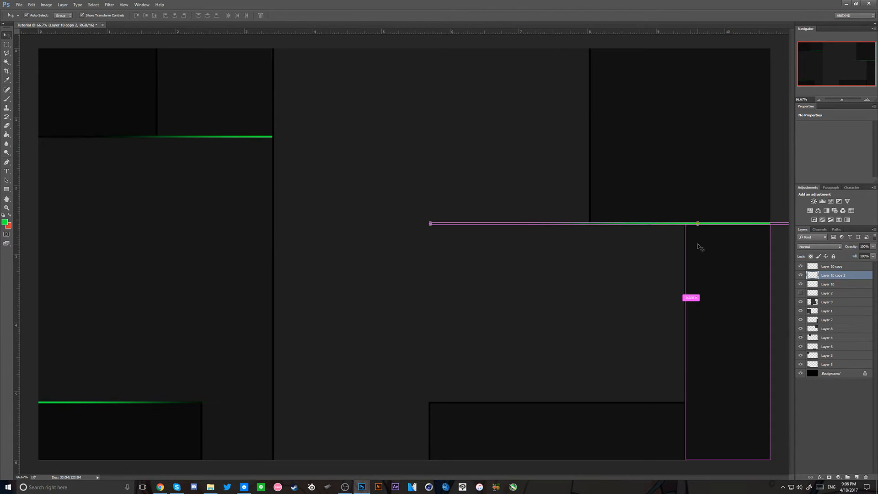
{"action": "left_click", "coordinate": [861, 408]}
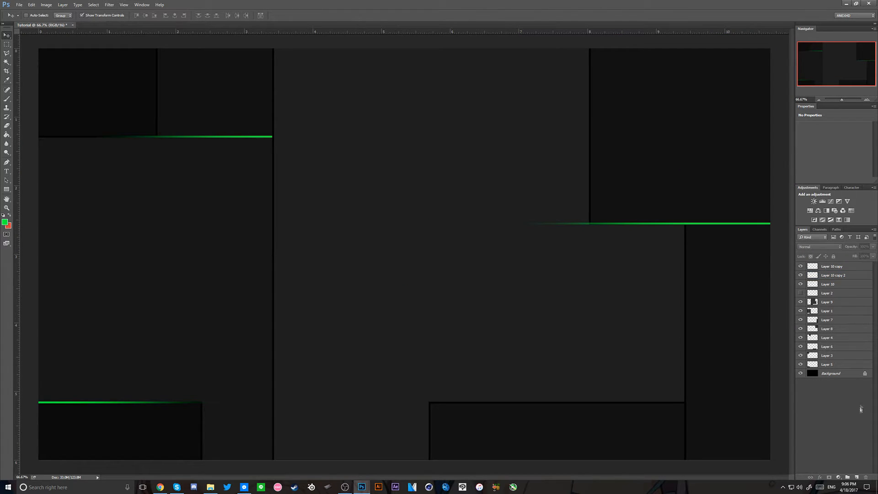
{"action": "left_click", "coordinate": [828, 276]}
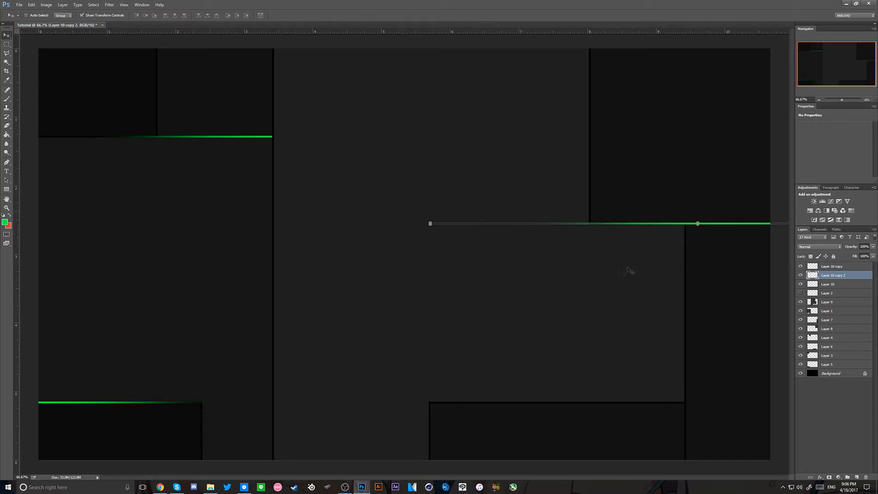
- Duplicate the Layer 10 copy 2 line, rotate the copy vertical and place it along the inner edge of the upper-right panel, bright end up
{"action": "left_click", "coordinate": [533, 260], "text": "alt"}
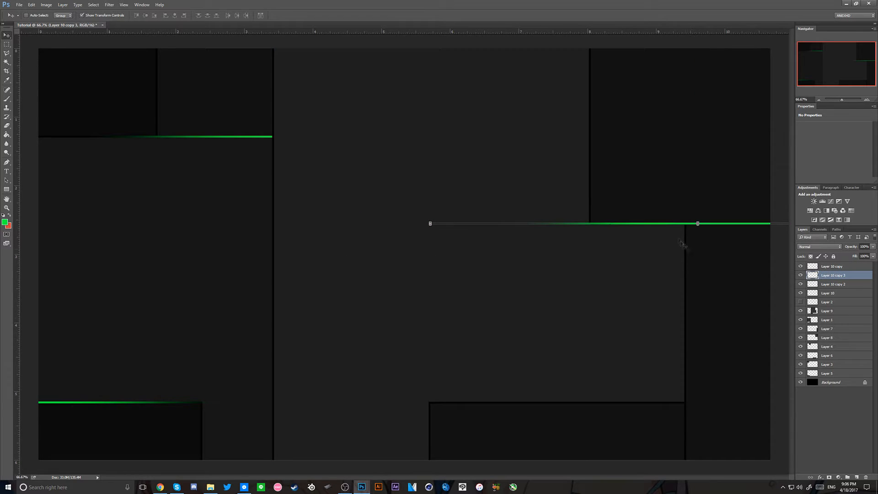
{"action": "key", "text": "ctrl+t"}
{"action": "left_click_drag", "start_coordinate": [671, 204], "coordinate": [568, 253]}
{"action": "key", "text": "Return"}
- Place further vertical green line copies on the near edge of the bottom-centre panel and on the long divider beside the central panel
{"action": "left_click_drag", "start_coordinate": [591, 134], "coordinate": [537, 383]}
{"action": "left_click_drag", "start_coordinate": [528, 334], "coordinate": [383, 235], "text": "alt"}
{"action": "left_click", "coordinate": [822, 442]}
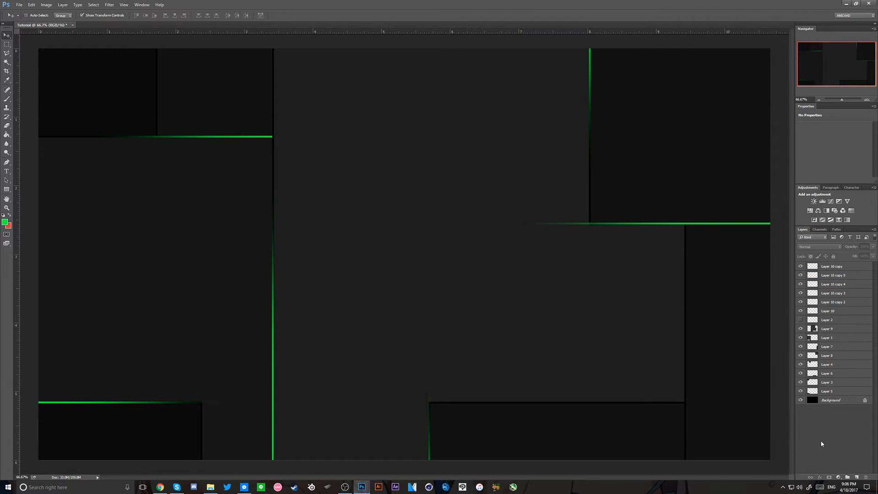
- Duplicate the Layer 10 copy 5 line and place the copy over the lower end of the lower-right panel's vertical divider
{"action": "left_click", "coordinate": [823, 266]}
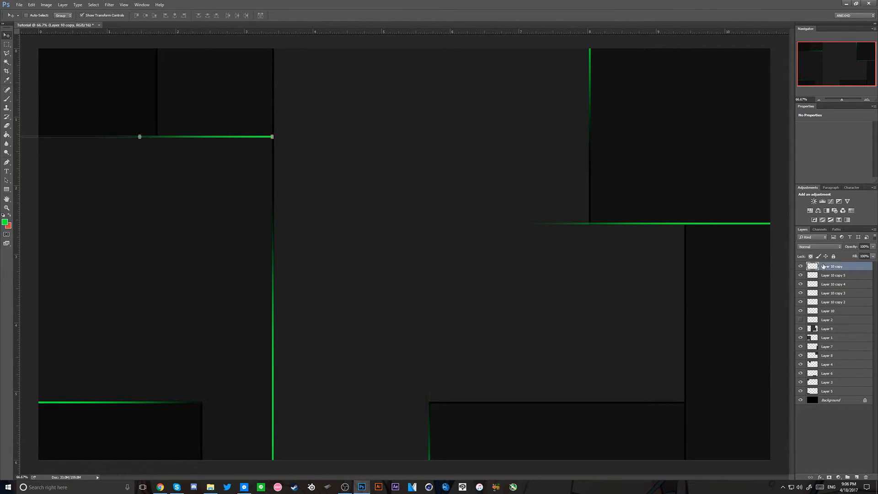
{"action": "left_click", "coordinate": [823, 276]}
{"action": "left_click_drag", "start_coordinate": [347, 347], "coordinate": [731, 337], "text": "alt"}
{"action": "left_click", "coordinate": [813, 445]}
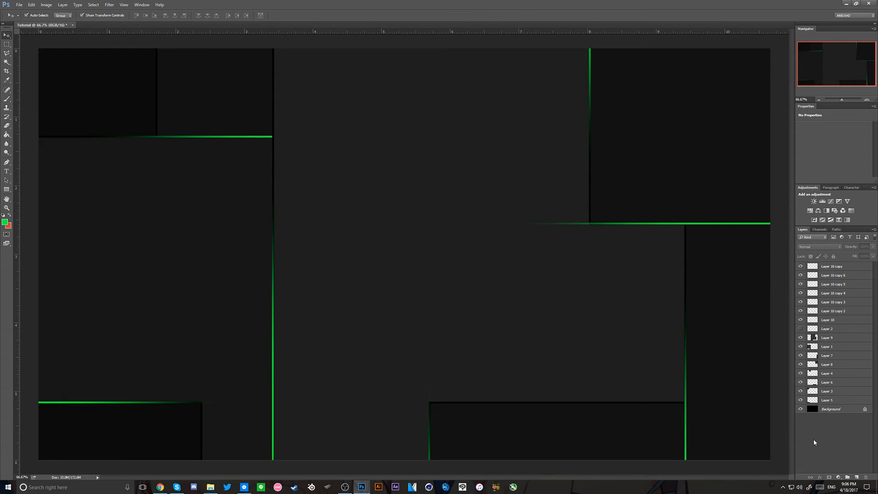
- Duplicate the Layer 10 copy 6 line and move the copy onto the short divider between the two upper-left panels
{"action": "key", "text": "ctrl+minus"}
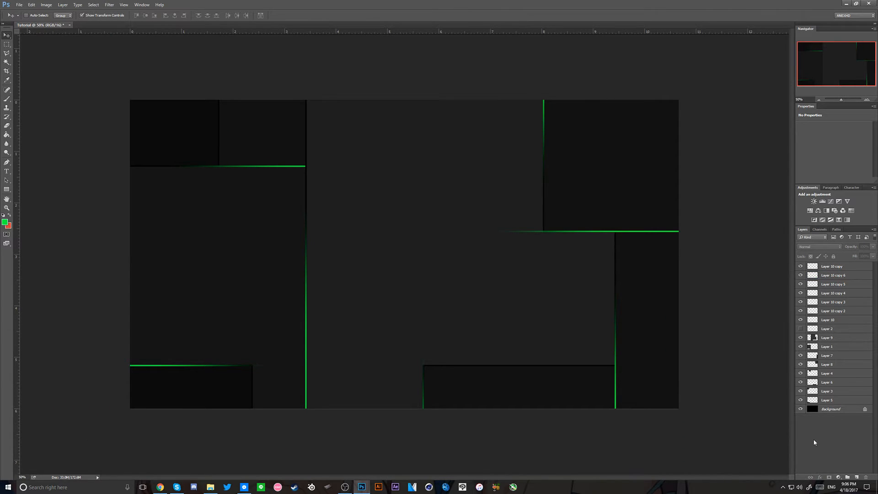
{"action": "left_click", "coordinate": [837, 277]}
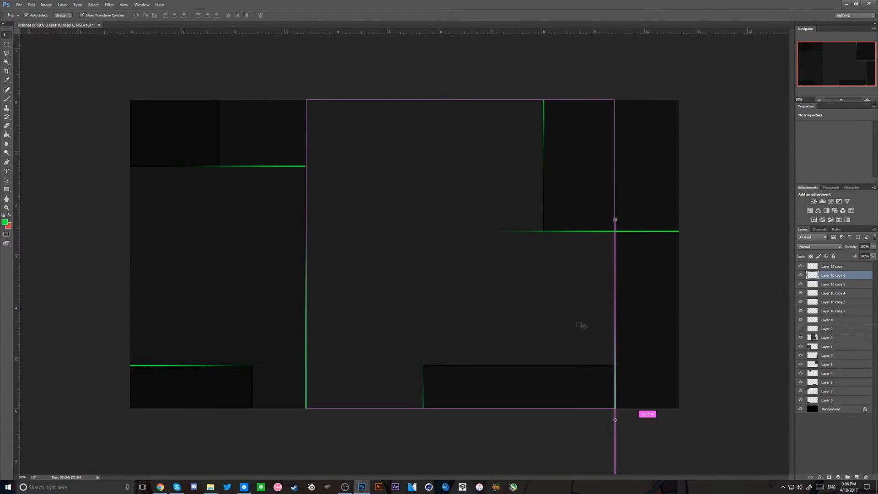
{"action": "key", "text": "ctrl+j"}
{"action": "left_click_drag", "start_coordinate": [525, 418], "coordinate": [276, 154]}
{"action": "left_click", "coordinate": [839, 454]}
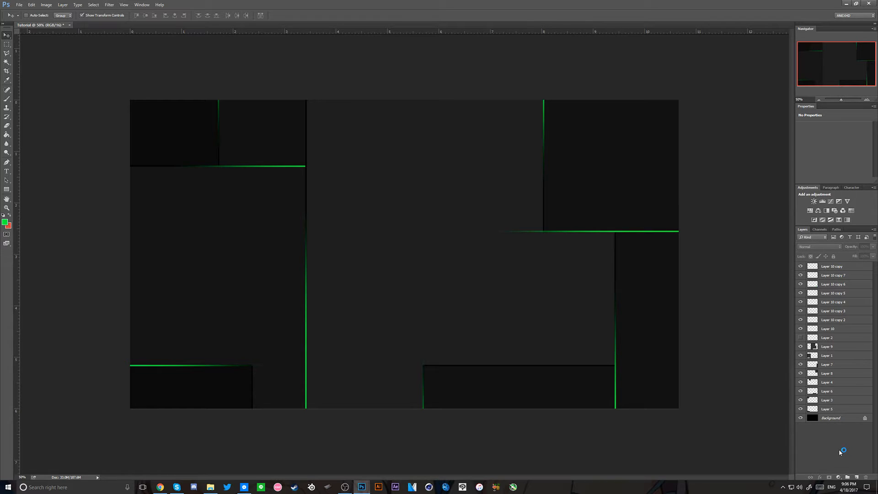
- Slide the Layer 10 copy 5 line down along the long vertical divider so its glow starts lower
{"action": "left_click", "coordinate": [825, 293]}
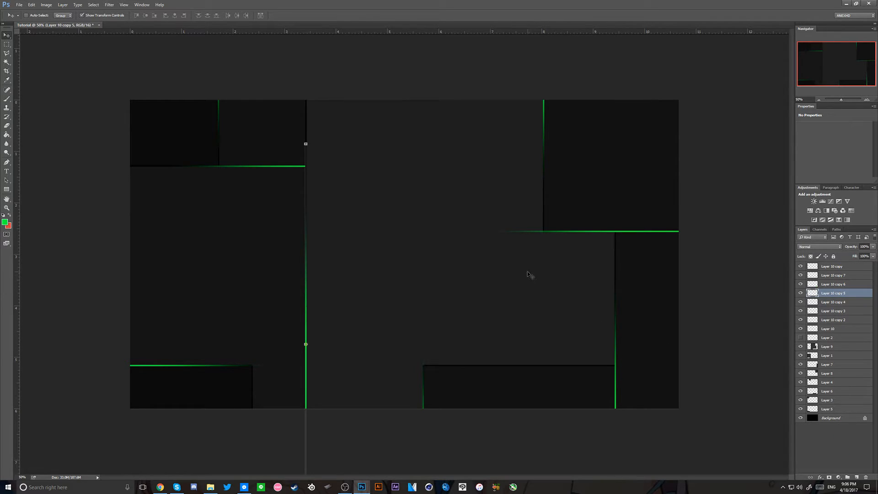
{"action": "left_click_drag", "start_coordinate": [529, 275], "coordinate": [525, 312]}
{"action": "left_click", "coordinate": [848, 447]}
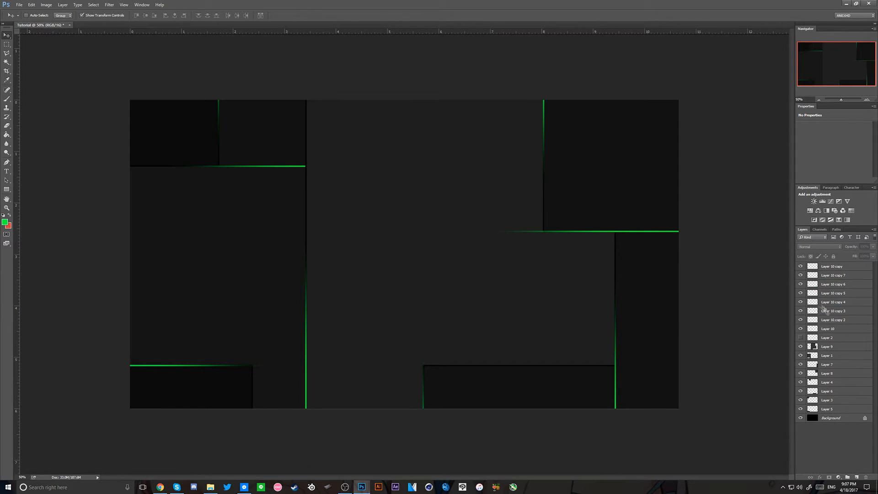
- Group all green line layers from Layer 10 through Layer 10 copy and set the group's opacity to 50%
{"action": "left_click", "coordinate": [828, 329]}
{"action": "left_click", "coordinate": [837, 269], "text": "shift"}
{"action": "key", "text": "ctrl+g"}
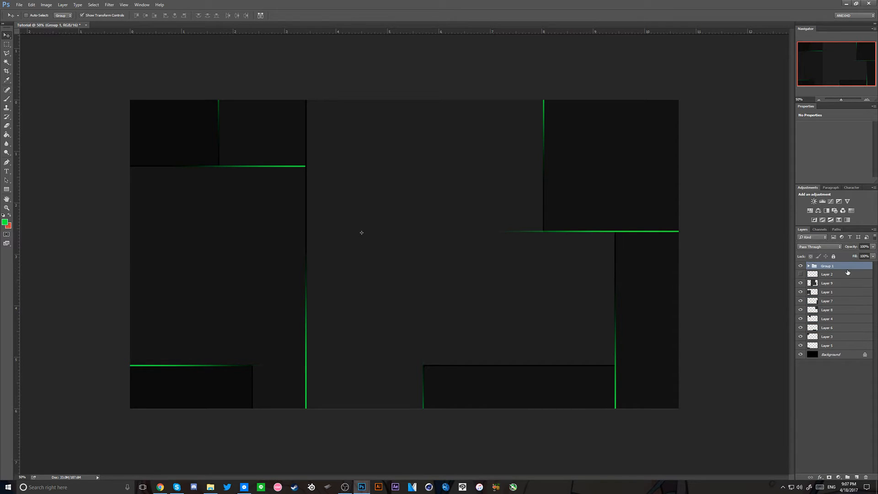
{"action": "left_click", "coordinate": [863, 247]}
{"action": "type", "text": "50"}
{"action": "type", "text": "50"}
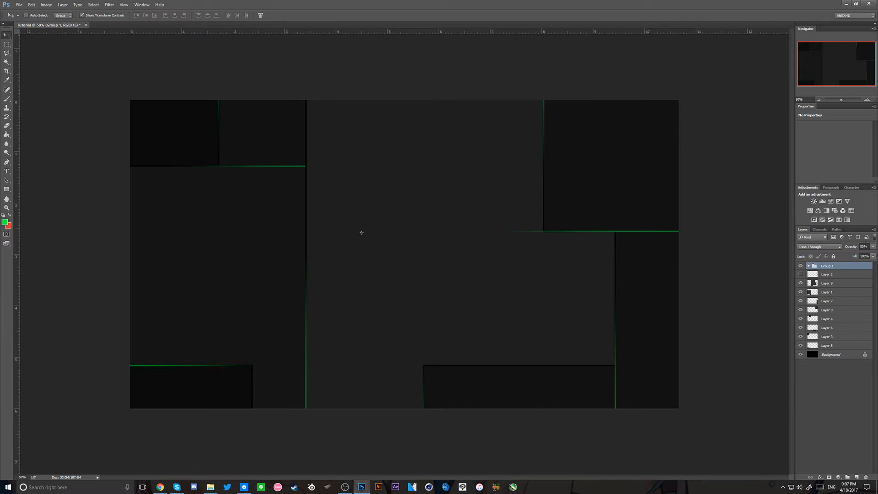
- Duplicate the green line group Group 1 and merge the duplicate into a single layer
{"action": "left_click", "coordinate": [847, 319]}
{"action": "left_click", "coordinate": [835, 266]}
{"action": "right_click", "coordinate": [836, 266]}
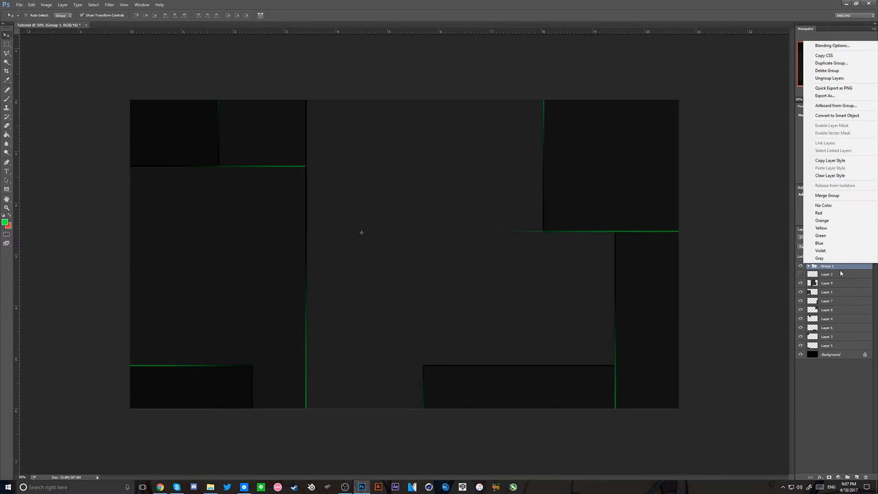
{"action": "left_click", "coordinate": [840, 269]}
{"action": "key", "text": "ctrl+j"}
{"action": "right_click", "coordinate": [840, 268]}
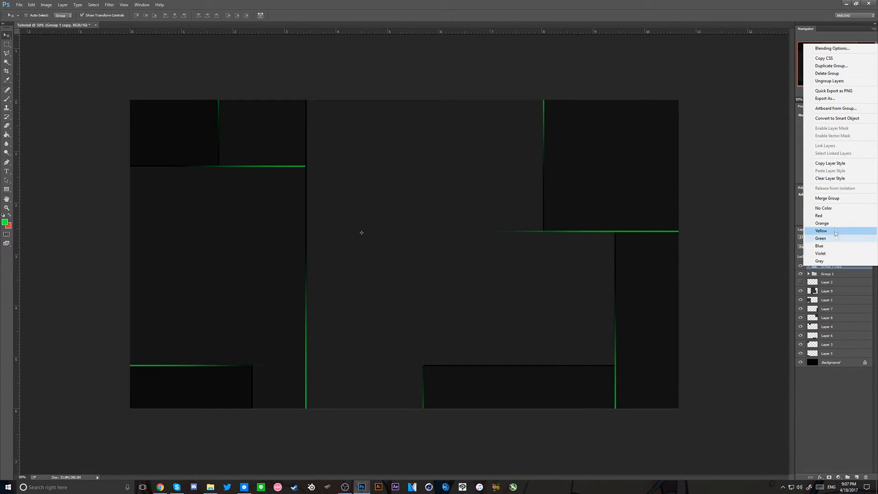
{"action": "left_click", "coordinate": [830, 200]}
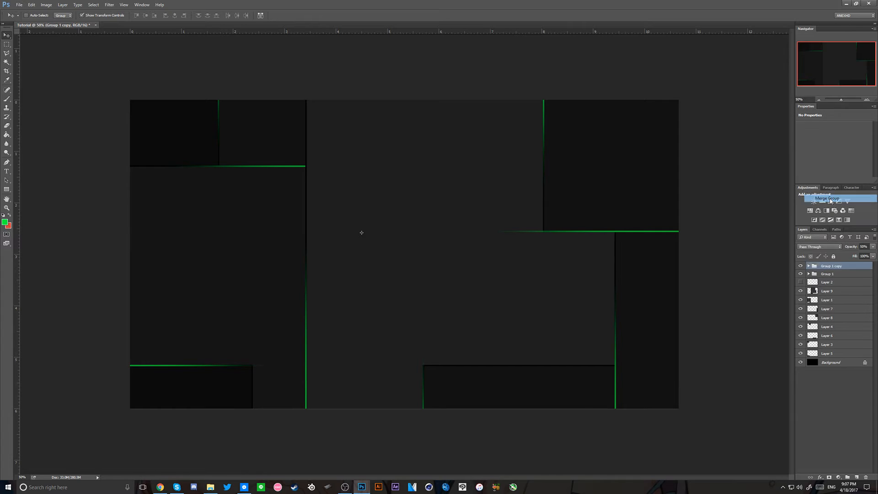
- Toggle the visibility of the merged copy and Group 1 to compare the green lines, leaving both shown
{"action": "left_click", "coordinate": [800, 275]}
{"action": "left_click", "coordinate": [800, 266]}
{"action": "left_click", "coordinate": [800, 266]}
{"action": "left_click", "coordinate": [800, 266]}
{"action": "left_click", "coordinate": [800, 266]}
{"action": "left_click", "coordinate": [800, 275]}
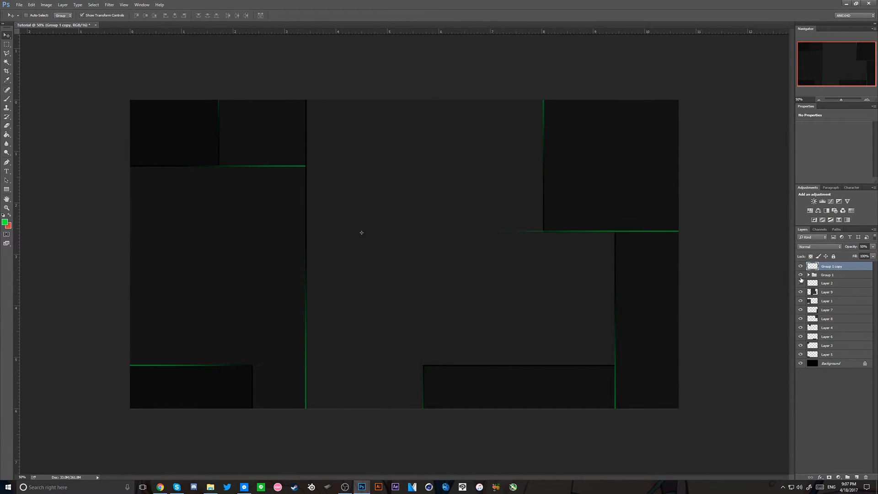
{"action": "left_click", "coordinate": [800, 283]}
- Apply a Gaussian Blur to the merged Group 1 copy layer to give the green lines a soft glow
{"action": "left_click", "coordinate": [110, 6]}
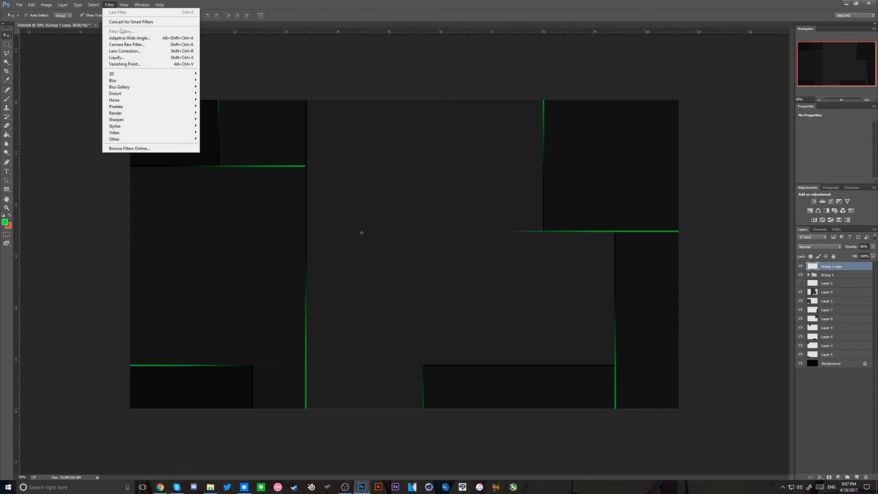
{"action": "mouse_move", "coordinate": [123, 81]}
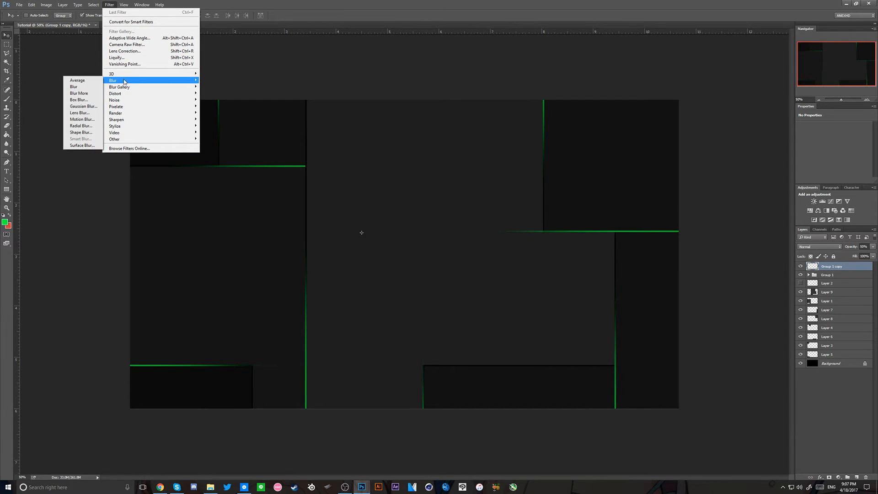
{"action": "left_click", "coordinate": [82, 106]}
{"action": "left_click_drag", "start_coordinate": [391, 231], "coordinate": [415, 230]}
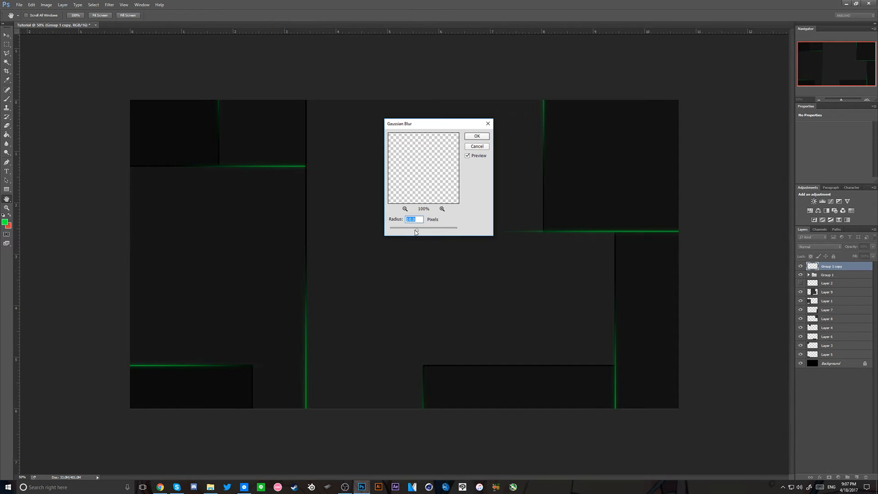
{"action": "left_click_drag", "start_coordinate": [416, 231], "coordinate": [408, 230]}
{"action": "key", "text": "Return"}
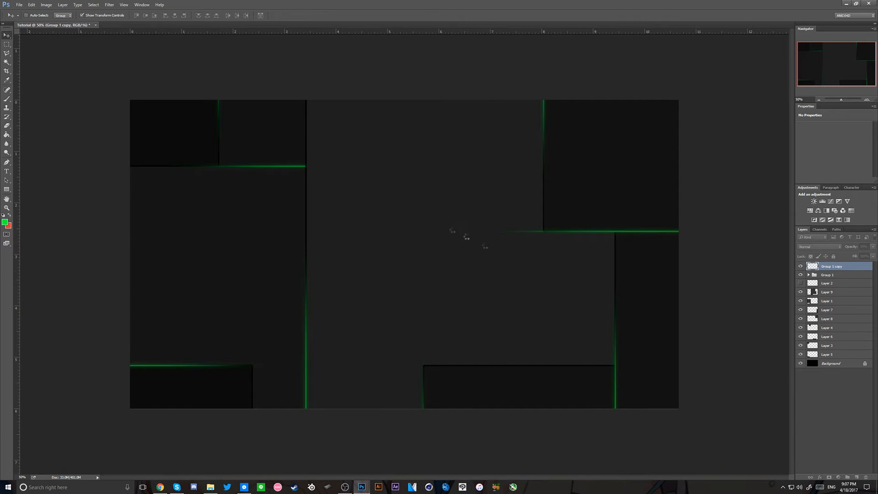
{"action": "left_click", "coordinate": [804, 398]}
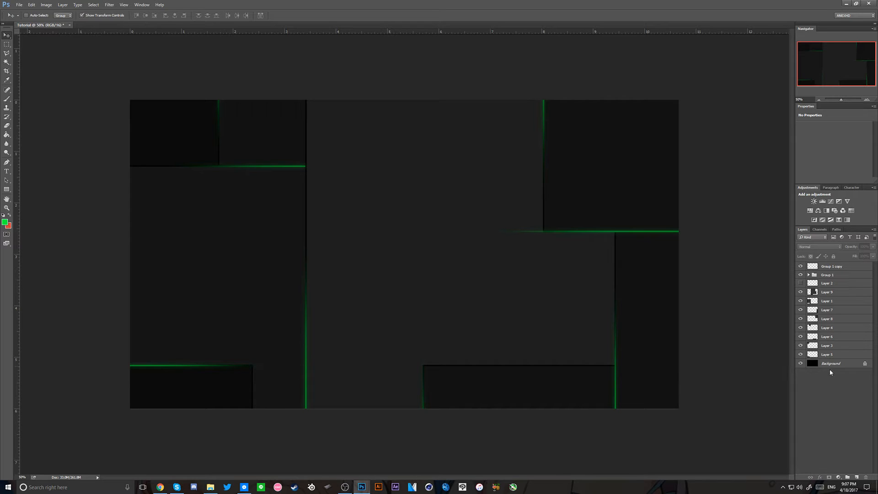
- Switch to Chrome and open a new browser window ready for a search
{"action": "left_click", "coordinate": [160, 486]}
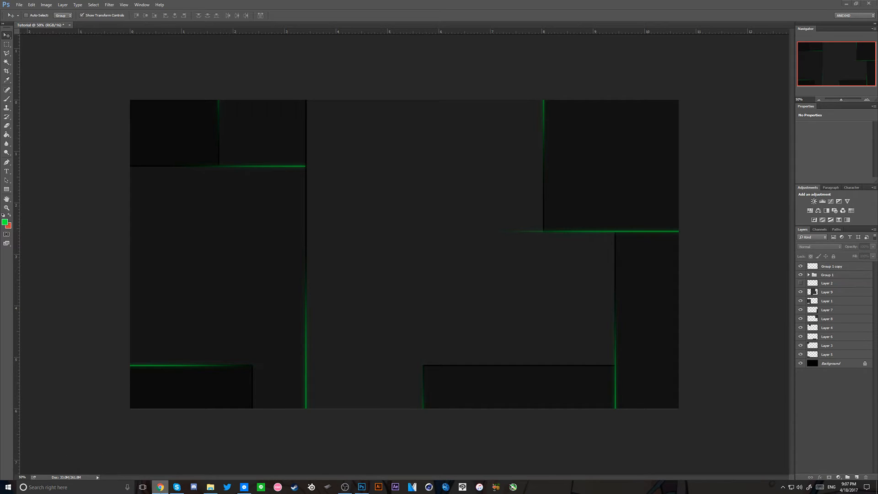
{"action": "right_click", "coordinate": [161, 490]}
{"action": "left_click", "coordinate": [146, 451]}
{"action": "left_click_drag", "start_coordinate": [424, 1], "coordinate": [430, 3]}
{"action": "type", "text": "c"}
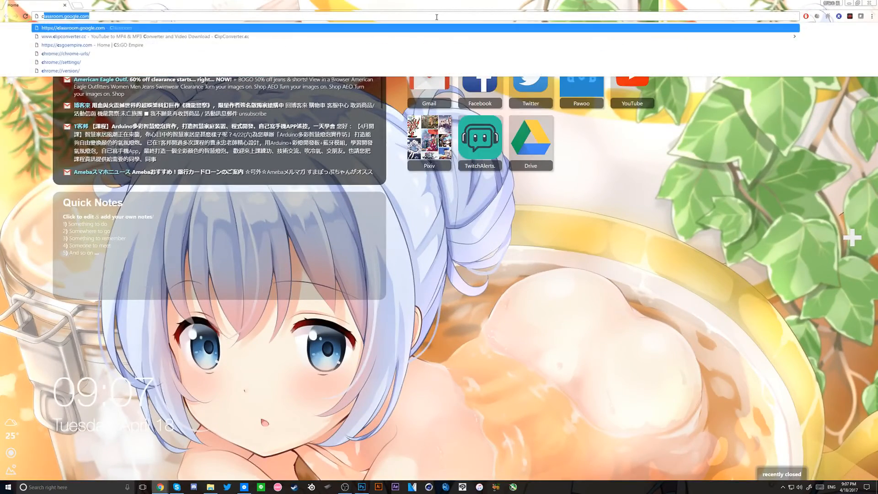
{"action": "type", "text": "ountr"}
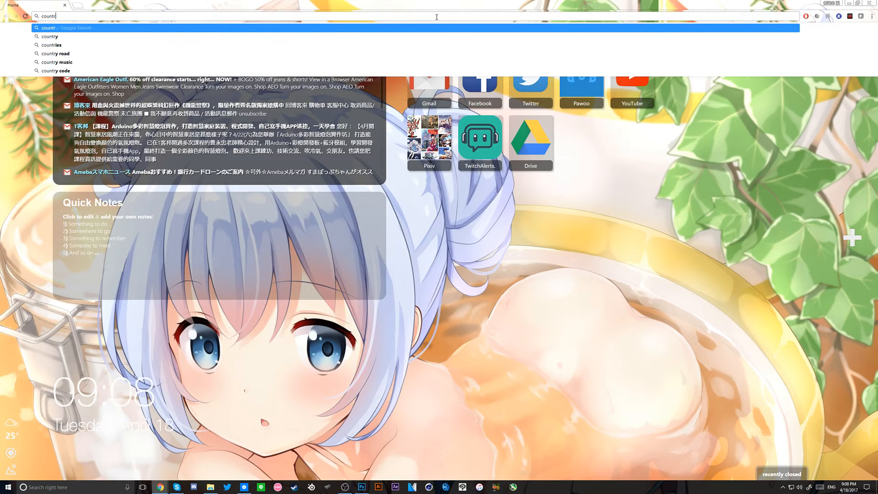
{"action": "key", "text": "BackSpace"}
{"action": "type", "text": "er"}
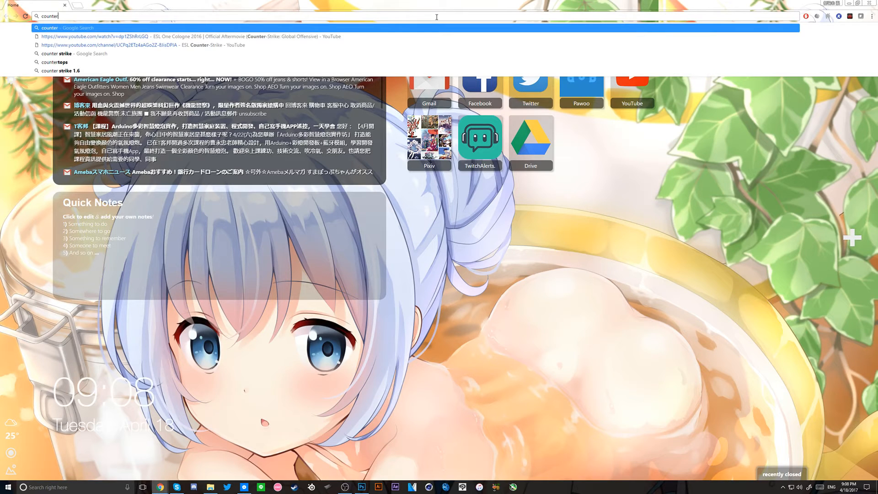
{"action": "key", "text": "BackSpace"}
{"action": "key", "text": "BackSpace"}
{"action": "key", "text": "BackSpace"}
{"action": "key", "text": "BackSpace"}
{"action": "key", "text": "BackSpace"}
{"action": "key", "text": "BackSpace"}
{"action": "key", "text": "BackSpace"}
- Search Google for "csgo wallpaper hd" and show the image results
{"action": "type", "text": "csgo"}
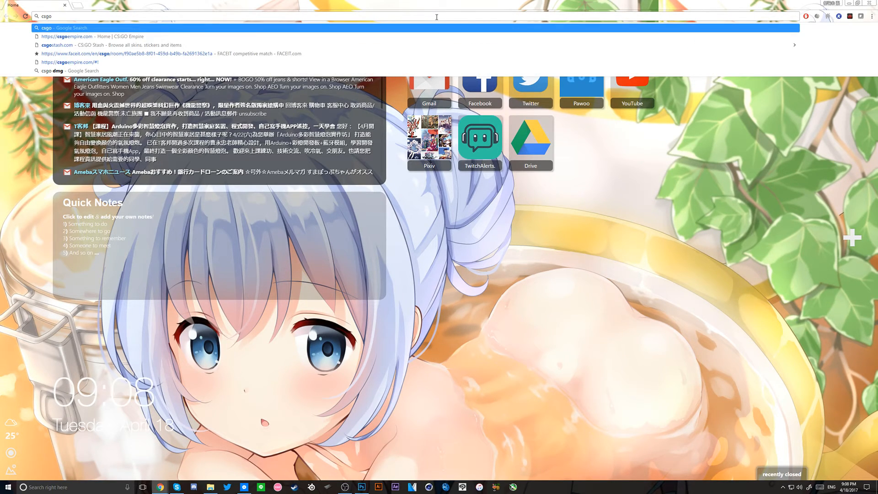
{"action": "type", "text": " wallpaper hd"}
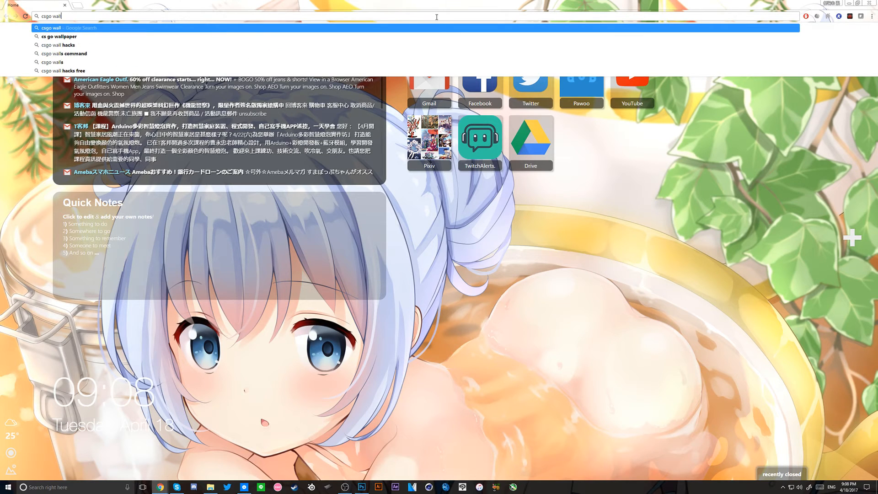
{"action": "key", "text": "Return"}
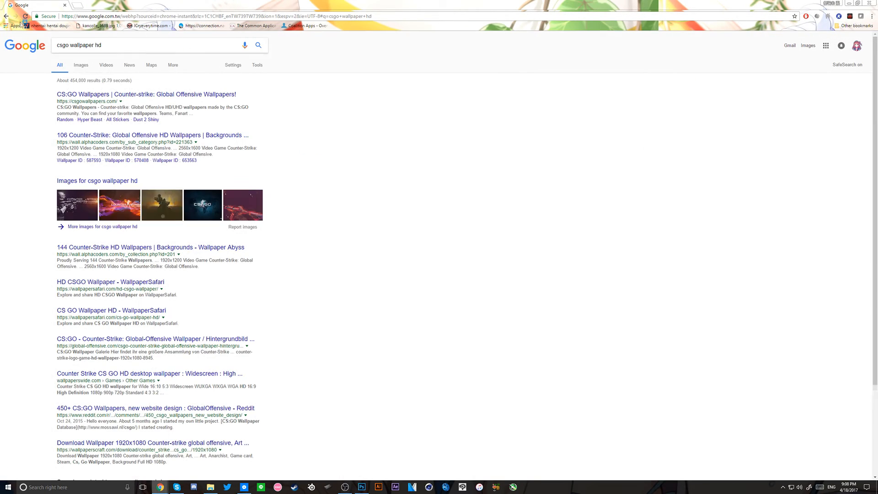
{"action": "left_click", "coordinate": [81, 65]}
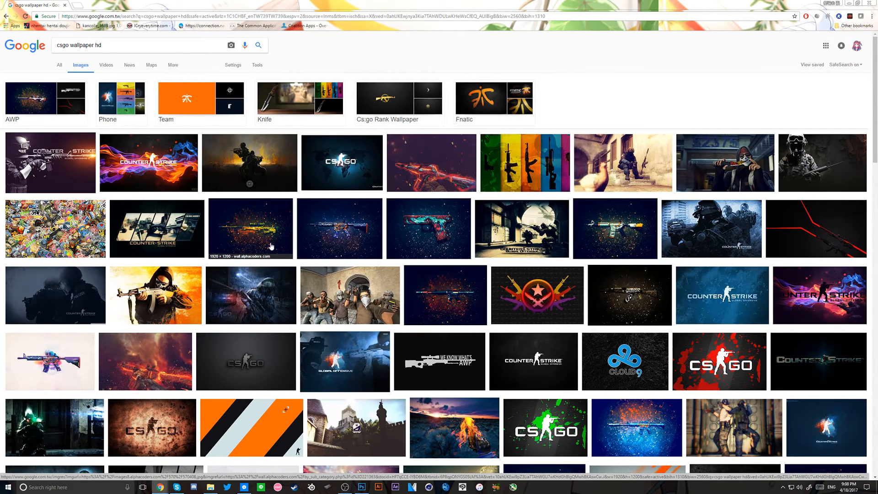
- Browse the wallpaper image results and preview the one with a soldier firing a rifle against a pale background
{"action": "scroll", "coordinate": [260, 308], "scroll_direction": "down", "scroll_amount": 3}
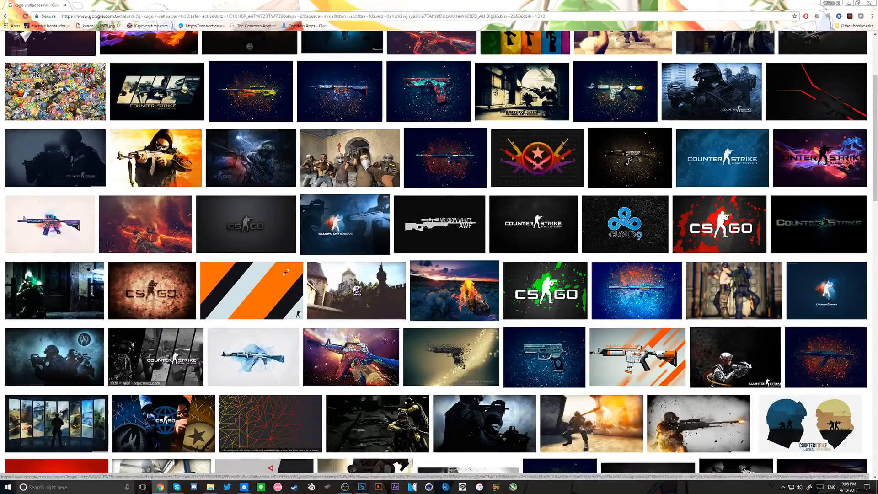
{"action": "scroll", "coordinate": [111, 335], "scroll_direction": "down", "scroll_amount": 3}
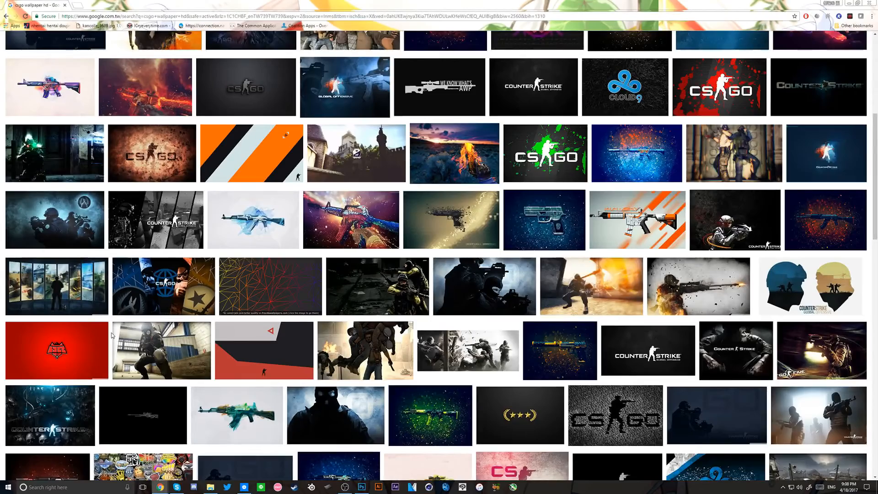
{"action": "left_click", "coordinate": [699, 284]}
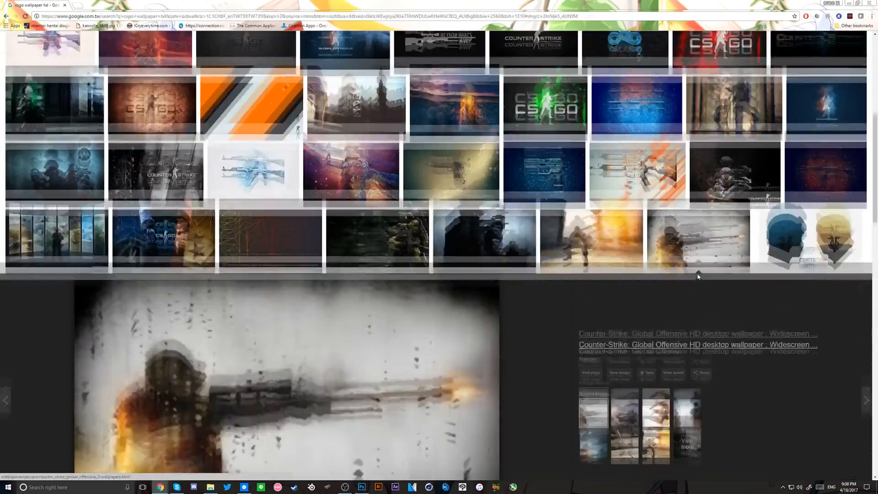
{"action": "scroll", "coordinate": [699, 284], "scroll_direction": "up", "scroll_amount": 4}
{"action": "scroll", "coordinate": [442, 167], "scroll_direction": "up", "scroll_amount": 1}
{"action": "scroll", "coordinate": [441, 166], "scroll_direction": "up", "scroll_amount": 4}
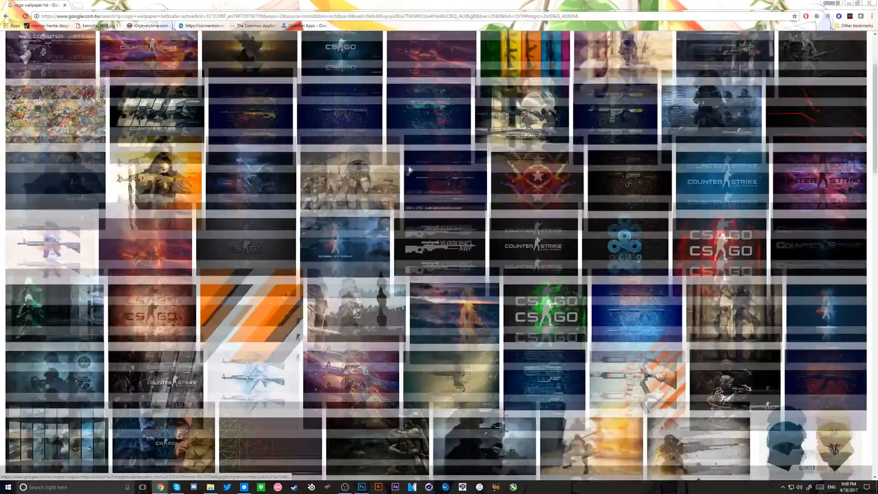
- Preview the rainy night CS:GO soldier wallpaper and open its full-size image in a new tab
{"action": "left_click", "coordinate": [349, 295]}
{"action": "left_click", "coordinate": [252, 138]}
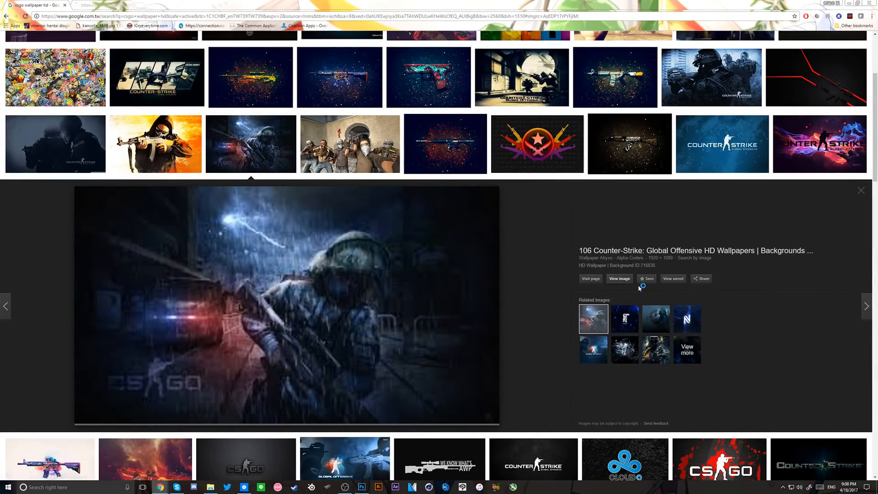
{"action": "left_click", "coordinate": [619, 279]}
{"action": "left_click", "coordinate": [101, 5]}
- Return to the image results and preview the dark blue rifle and yellow sniper rifle CS:GO wallpapers
{"action": "left_click", "coordinate": [41, 4]}
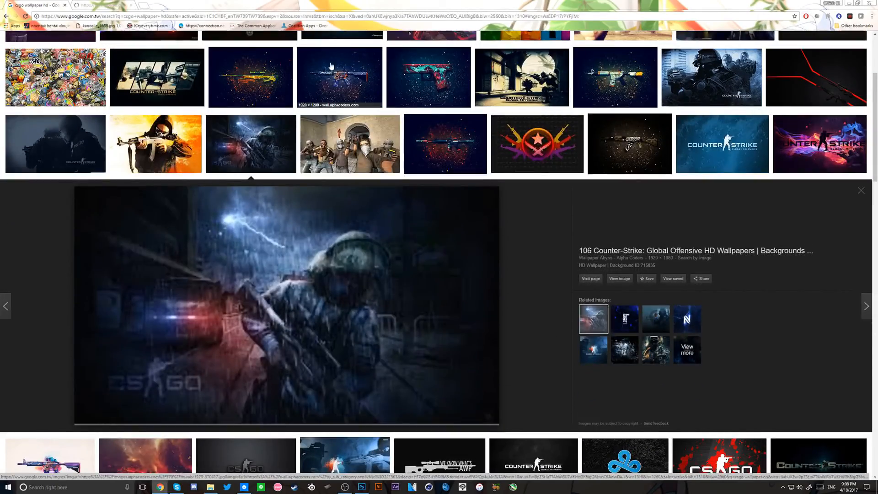
{"action": "left_click", "coordinate": [306, 80]}
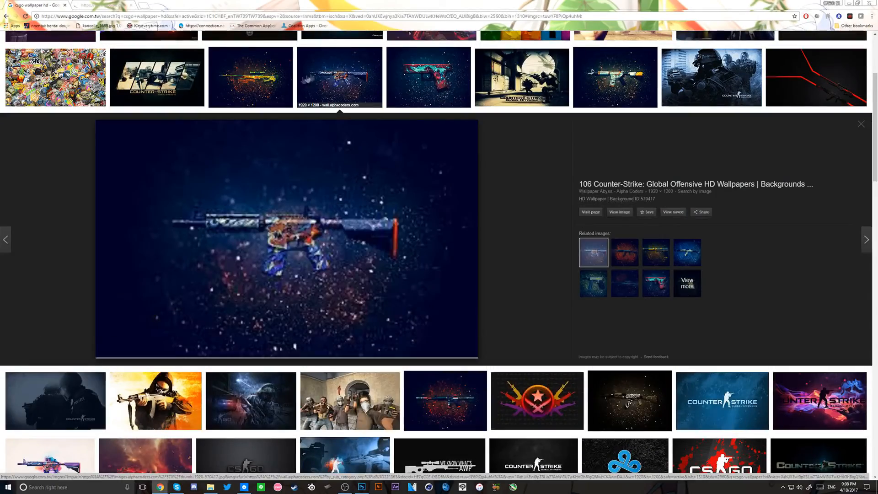
{"action": "left_click", "coordinate": [274, 84]}
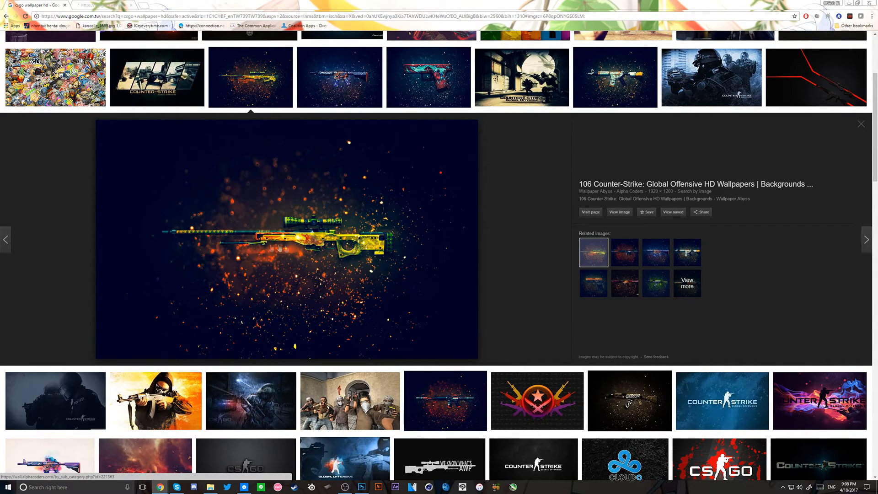
- Copy the full-size rainy night soldier image and paste it into the banner document in Photoshop
{"action": "left_click", "coordinate": [143, 5]}
{"action": "left_click", "coordinate": [120, 6]}
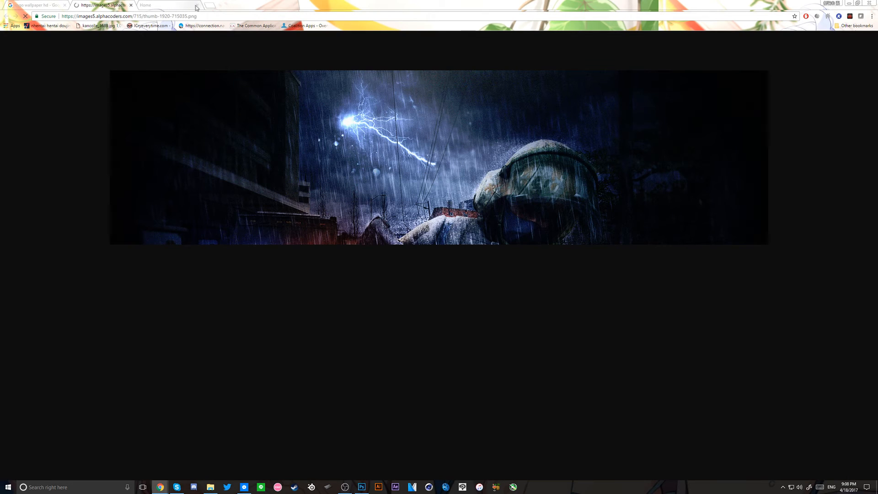
{"action": "left_click", "coordinate": [197, 5]}
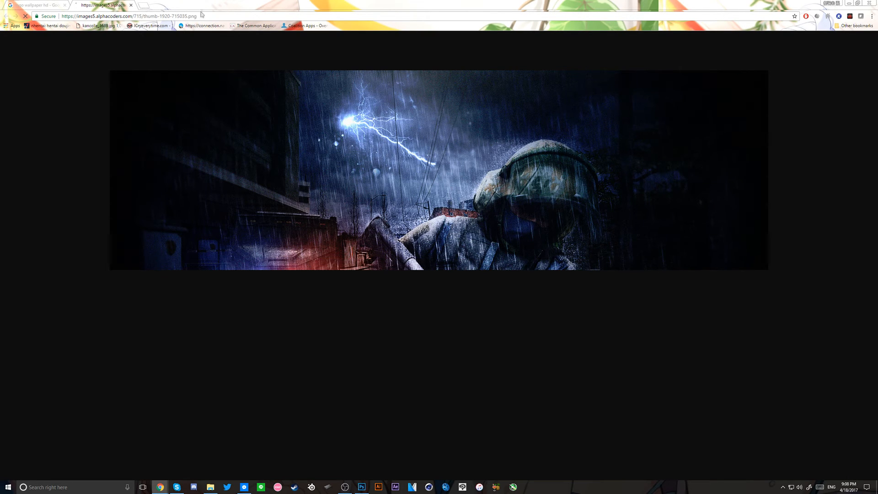
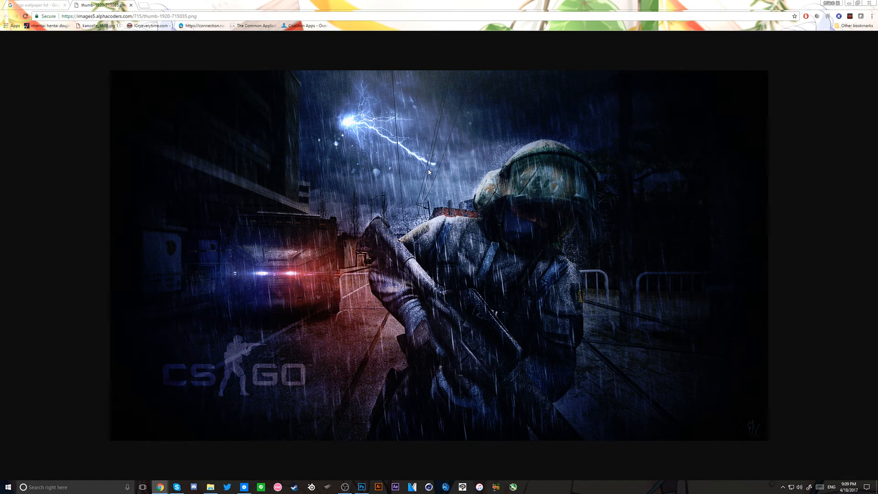
{"action": "right_click", "coordinate": [380, 188]}
{"action": "left_click", "coordinate": [407, 210]}
{"action": "left_click", "coordinate": [361, 486]}
{"action": "key", "text": "ctrl+v"}
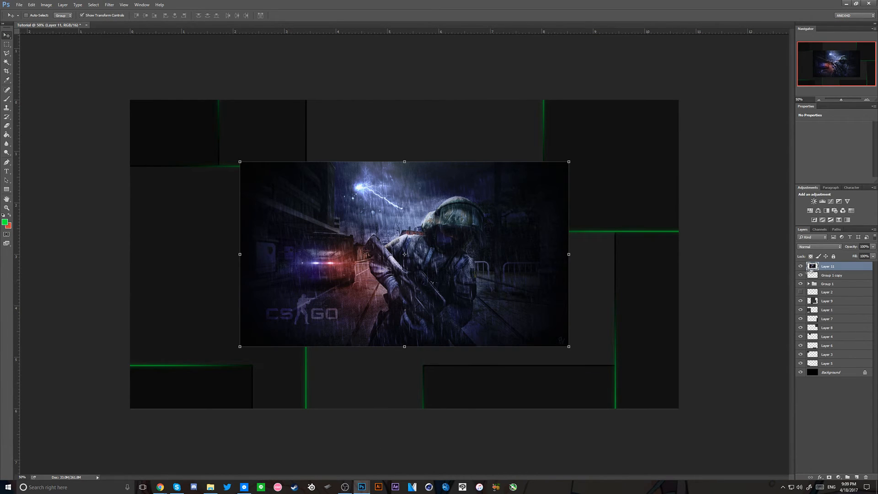
- Move the pasted soldier layer directly above the Background and enlarge it to about 185% so it covers the canvas
{"action": "left_click_drag", "start_coordinate": [812, 268], "coordinate": [823, 368]}
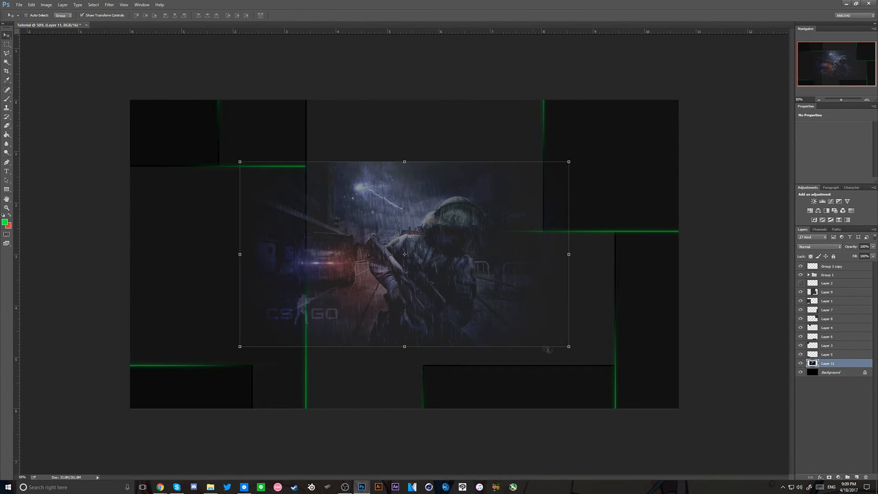
{"action": "left_click_drag", "start_coordinate": [567, 347], "coordinate": [704, 445]}
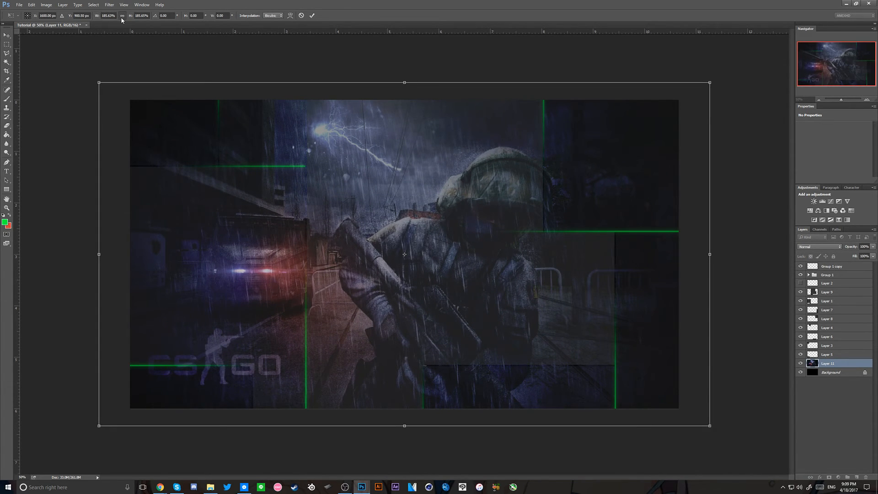
{"action": "key", "text": "Return"}
- Apply a Brightness/Contrast adjustment to the soldier image layer
{"action": "left_click", "coordinate": [46, 5]}
{"action": "mouse_move", "coordinate": [69, 22]}
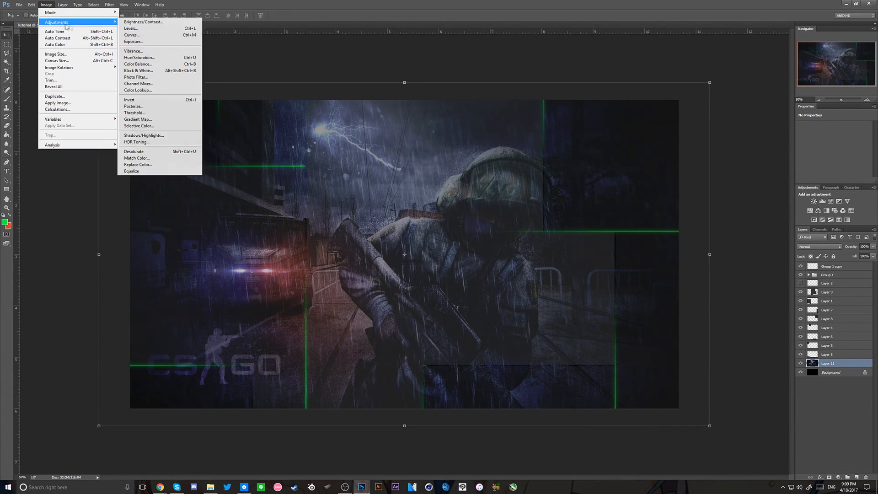
{"action": "left_click", "coordinate": [138, 21]}
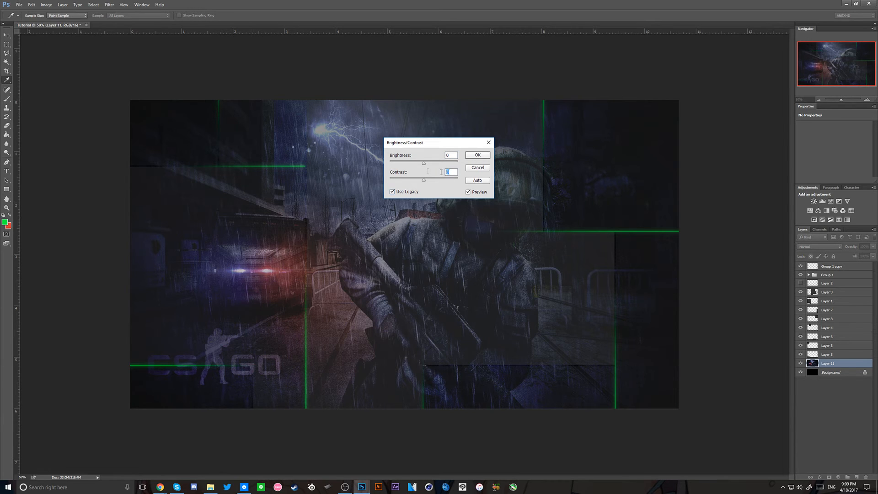
{"action": "key", "text": "Return"}
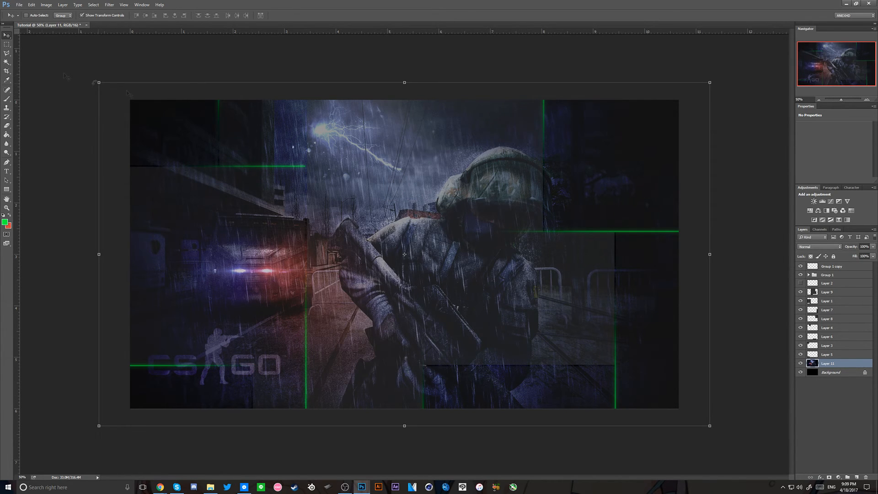
- Convert the soldier image to black and white with Reds -129, Yellows 190 and Greens -46, raising Cyans and Magentas and lowering Blues
{"action": "left_click", "coordinate": [46, 5]}
{"action": "mouse_move", "coordinate": [59, 22]}
{"action": "left_click", "coordinate": [137, 69]}
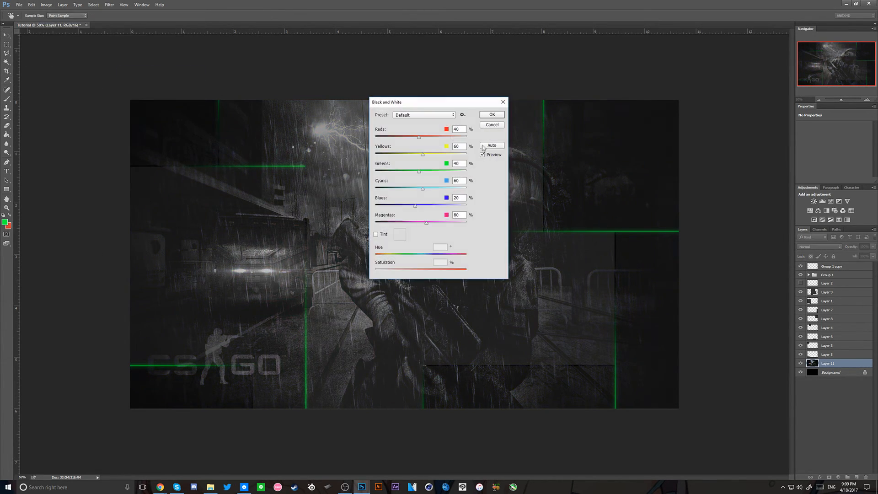
{"action": "left_click_drag", "start_coordinate": [391, 137], "coordinate": [446, 155]}
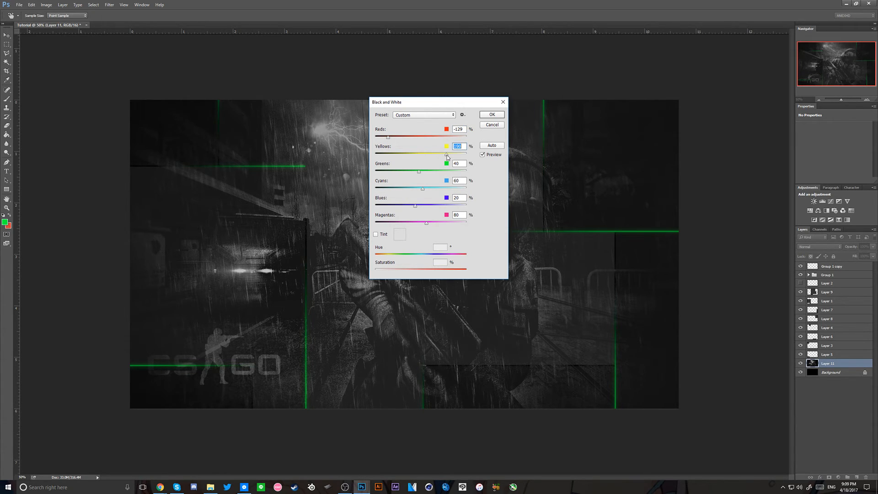
{"action": "left_click", "coordinate": [403, 172]}
{"action": "left_click", "coordinate": [441, 188]}
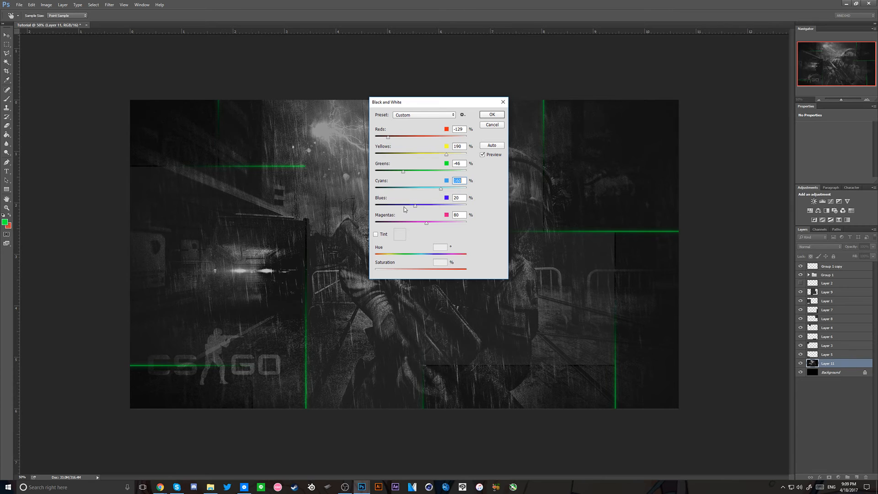
{"action": "left_click_drag", "start_coordinate": [405, 207], "coordinate": [443, 223]}
{"action": "key", "text": "Return"}
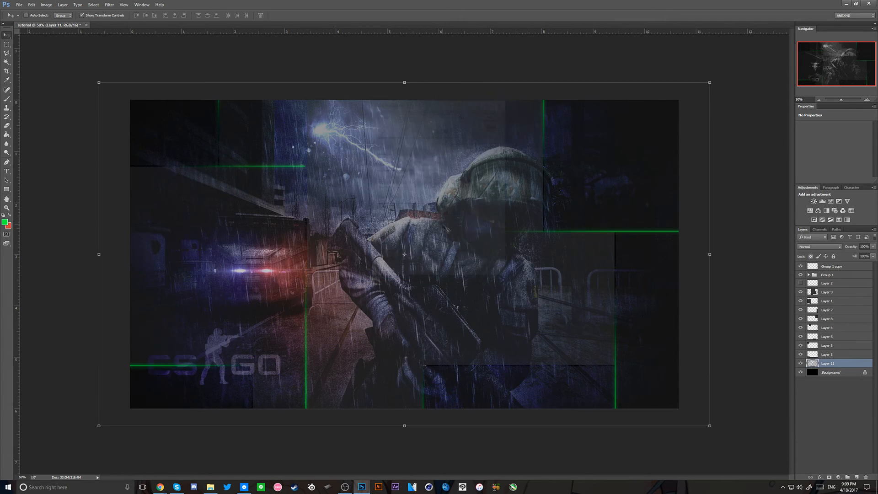
- Try 20% and 10% opacity on the soldier image layer and settle on 5%
{"action": "left_click", "coordinate": [863, 247]}
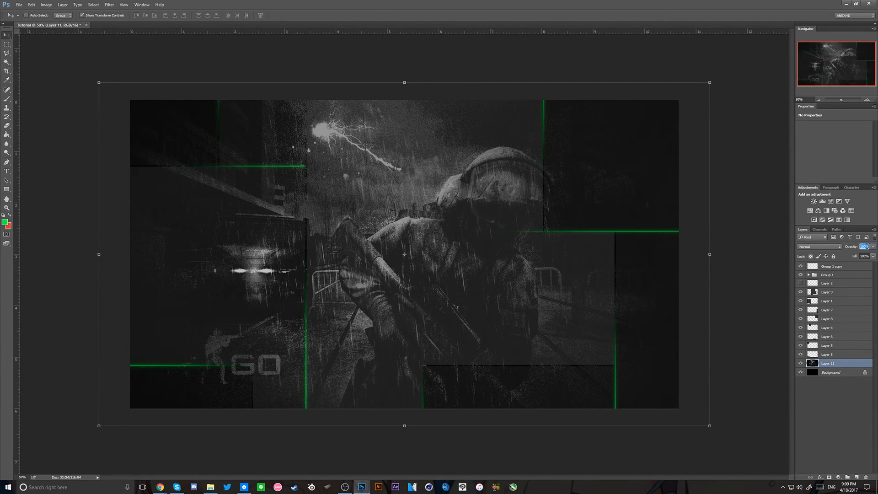
{"action": "type", "text": "20"}
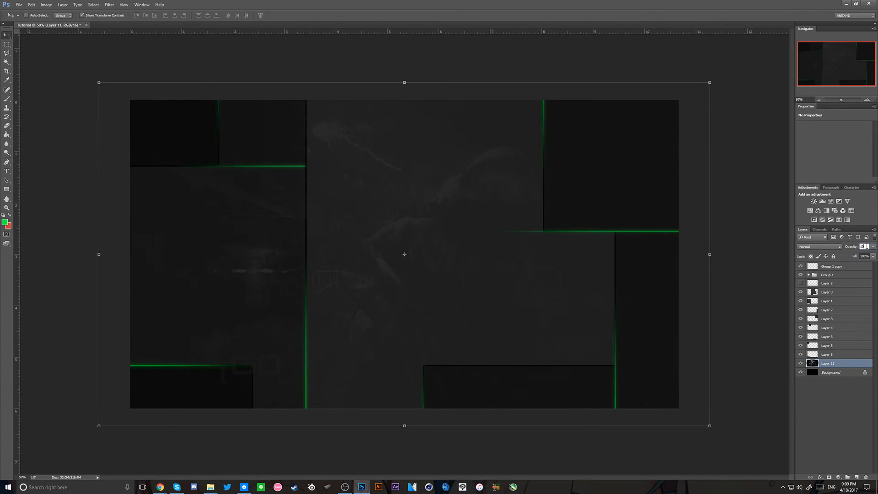
{"action": "key", "text": "Return"}
{"action": "type", "text": "5"}
{"action": "key", "text": "Return"}
{"action": "left_click", "coordinate": [862, 246]}
{"action": "type", "text": "10"}
{"action": "key", "text": "Return"}
{"action": "left_click", "coordinate": [833, 395]}
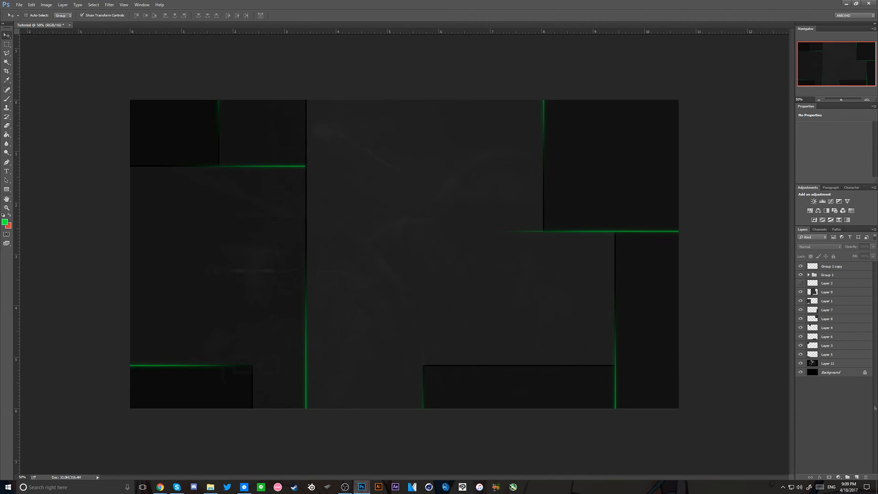
- Hide and show the soldier image layer to compare the panels with and without the texture
{"action": "left_click", "coordinate": [825, 364]}
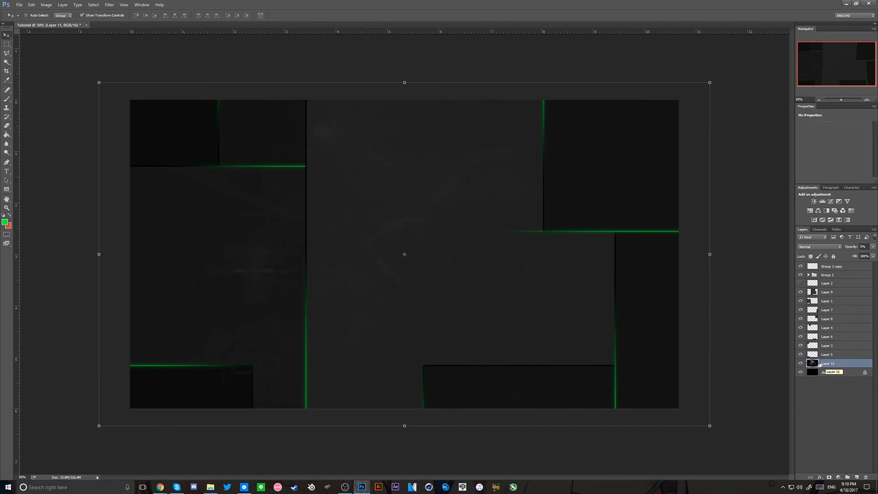
{"action": "left_click", "coordinate": [800, 364]}
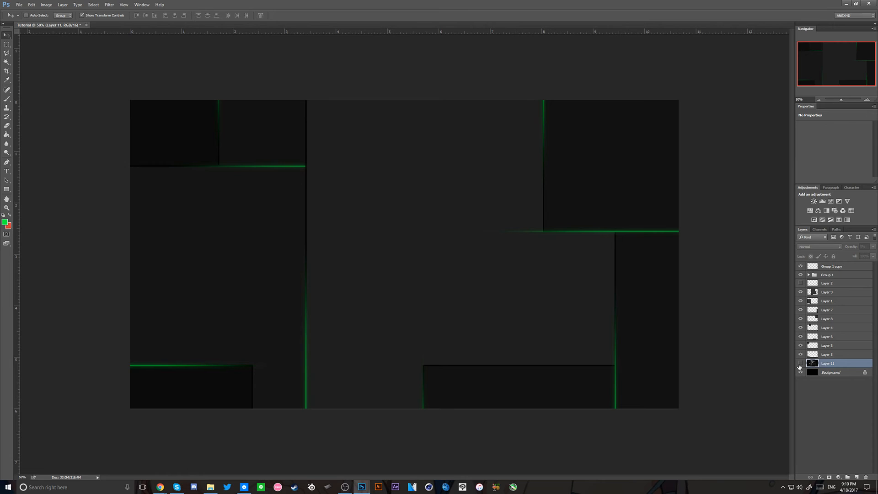
{"action": "left_click", "coordinate": [800, 363]}
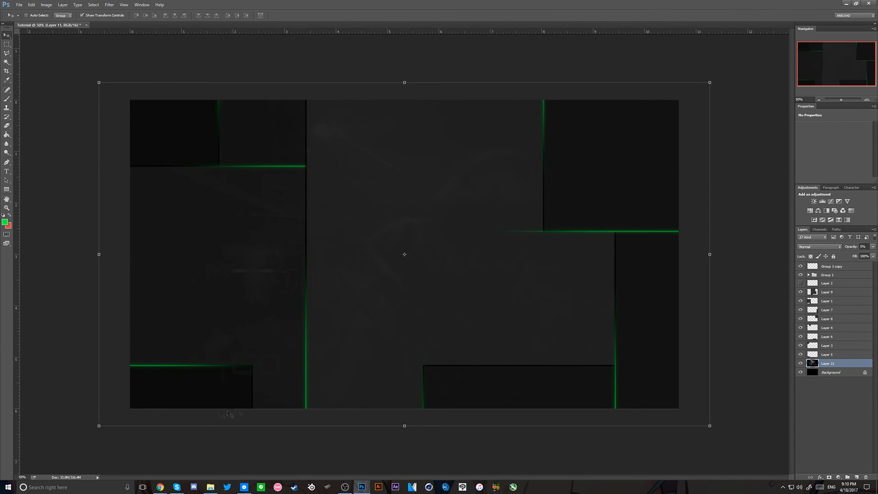
- Place the ANEXHD Logo 2 PNG from the logo folder into the banner, scaled to about 25% at the canvas center
{"action": "left_click", "coordinate": [210, 487]}
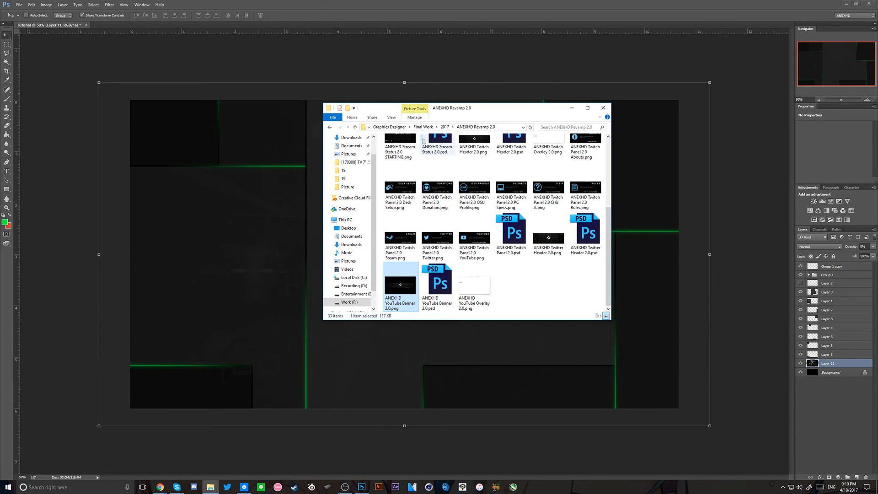
{"action": "left_click", "coordinate": [429, 127]}
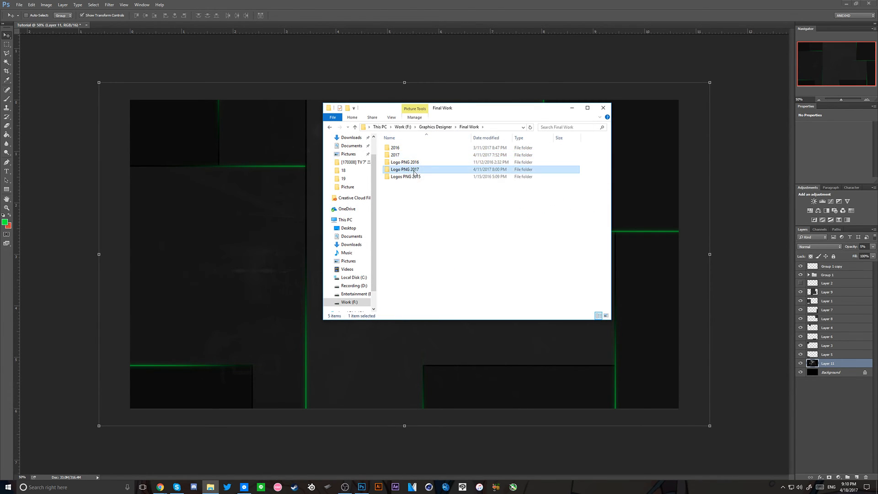
{"action": "double_click", "coordinate": [402, 165]}
{"action": "left_click", "coordinate": [255, 252]}
{"action": "left_click_drag", "start_coordinate": [255, 252], "coordinate": [382, 259]}
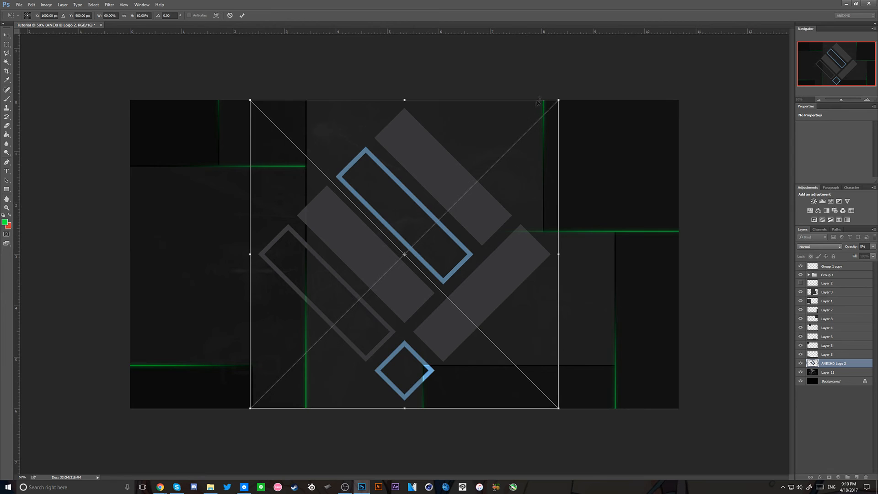
{"action": "left_click_drag", "start_coordinate": [558, 100], "coordinate": [469, 189]}
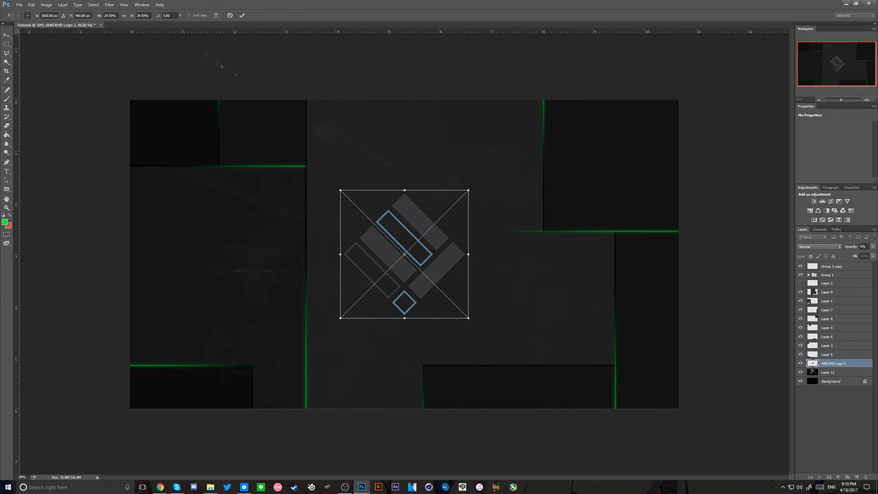
{"action": "key", "text": "Return"}
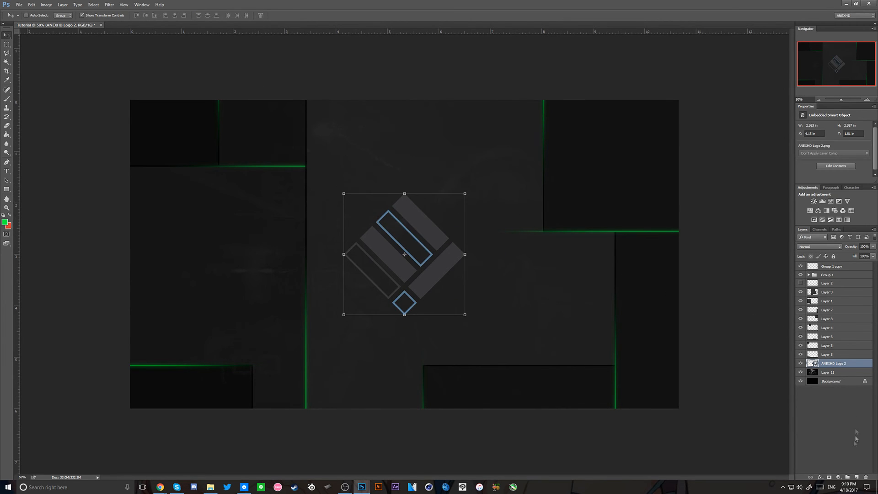
- Add a new layer above the logo and move both layers to the top of the layer stack
{"action": "left_click", "coordinate": [856, 476]}
{"action": "left_click", "coordinate": [836, 372]}
{"action": "left_click", "coordinate": [834, 365], "text": "ctrl"}
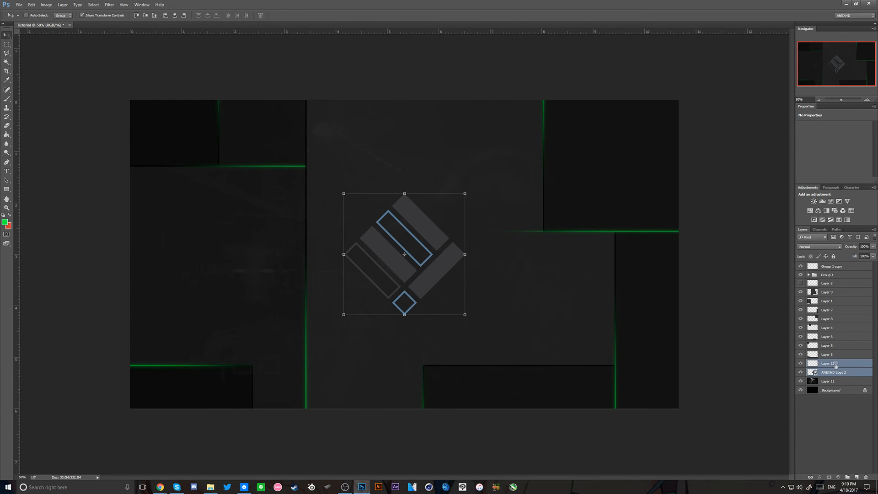
{"action": "left_click_drag", "start_coordinate": [835, 364], "coordinate": [826, 269]}
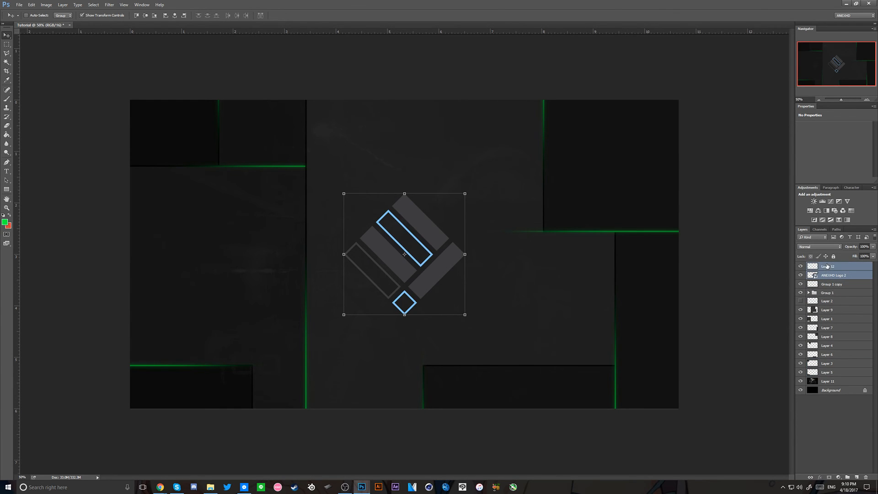
- Rasterize the logo layer and clip the new empty layer to it with a clipping mask
{"action": "left_click", "coordinate": [827, 275]}
{"action": "right_click", "coordinate": [830, 275]}
{"action": "key", "text": "Escape"}
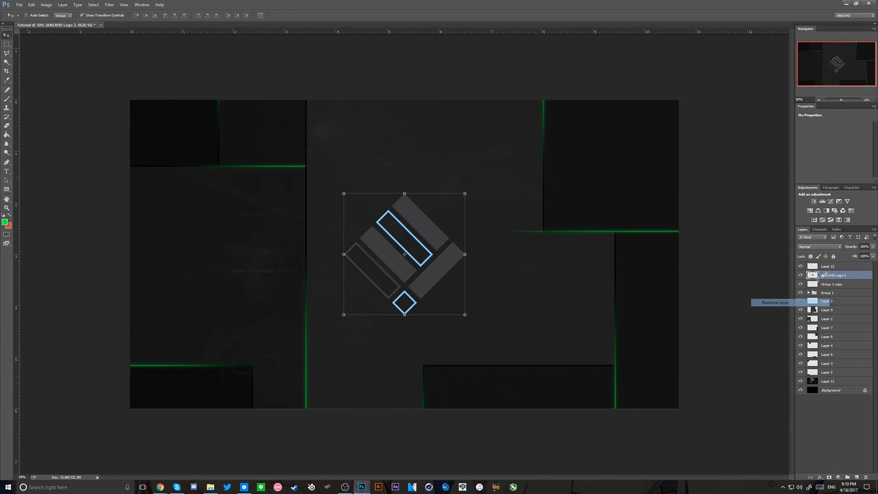
{"action": "left_click", "coordinate": [836, 266]}
{"action": "right_click", "coordinate": [838, 267]}
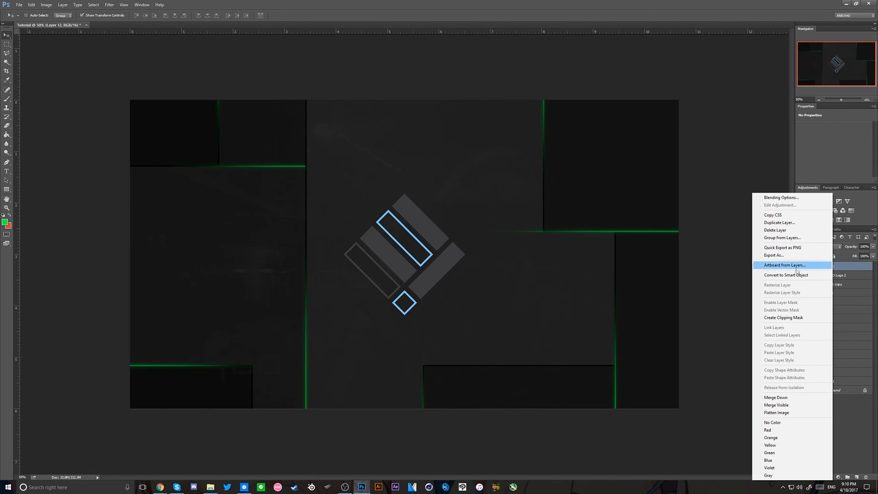
{"action": "left_click", "coordinate": [783, 318]}
- Set the foreground color to white for the Brush tool and enlarge the brush tip
{"action": "key", "text": "b"}
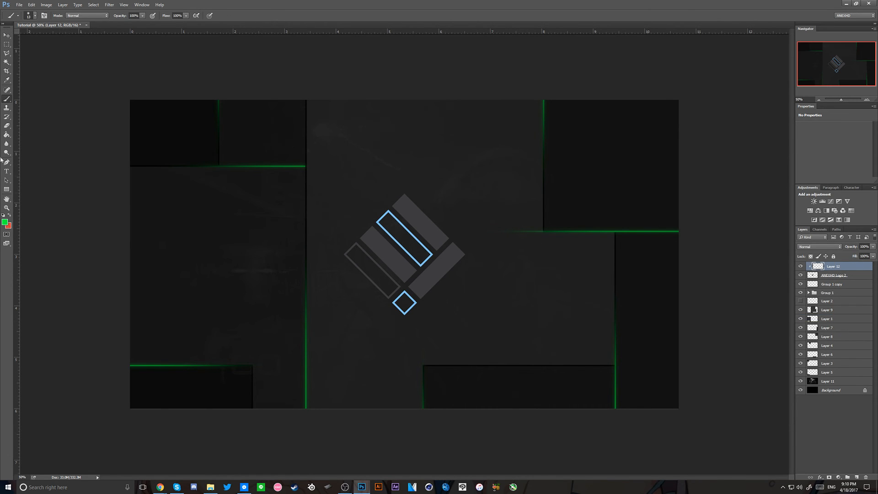
{"action": "left_click", "coordinate": [6, 223]}
{"action": "left_click_drag", "start_coordinate": [386, 183], "coordinate": [220, 73]}
{"action": "key", "text": "Return"}
{"action": "key", "text": "bracketright"}
{"action": "key", "text": "bracketright"}
{"action": "key", "text": "bracketright"}
{"action": "key", "text": "bracketright"}
{"action": "key", "text": "bracketright"}
{"action": "key", "text": "bracketright"}
{"action": "key", "text": "bracketright"}
{"action": "key", "text": "bracketright"}
{"action": "key", "text": "bracketright"}
{"action": "key", "text": "bracketright"}
{"action": "key", "text": "bracketright"}
{"action": "key", "text": "bracketright"}
{"action": "key", "text": "bracketright"}
{"action": "key", "text": "bracketright"}
- Test a white stroke on the logo's lower-right bar, undo it, and set the brush hardness to 50%
{"action": "left_click_drag", "start_coordinate": [427, 287], "coordinate": [466, 257]}
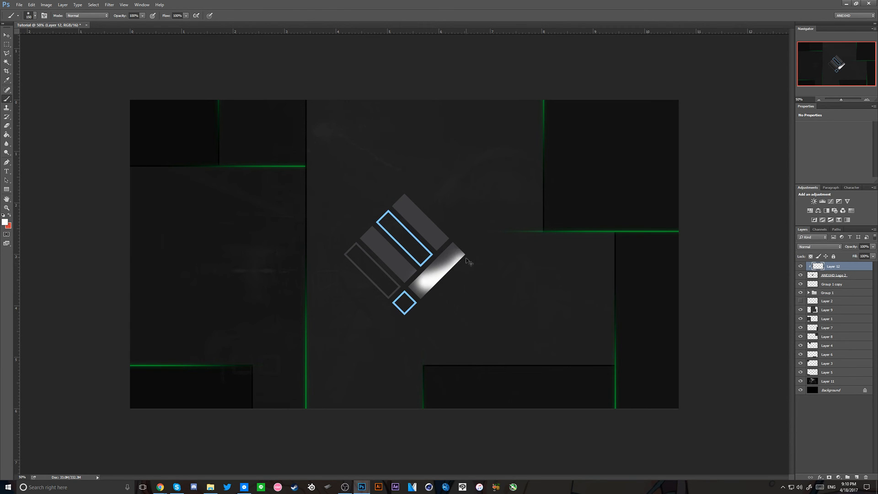
{"action": "key", "text": "ctrl+z"}
{"action": "right_click", "coordinate": [460, 259]}
{"action": "double_click", "coordinate": [524, 284]}
{"action": "type", "text": "50"}
{"action": "key", "text": "Return"}
{"action": "key", "text": "ctrl+plus"}
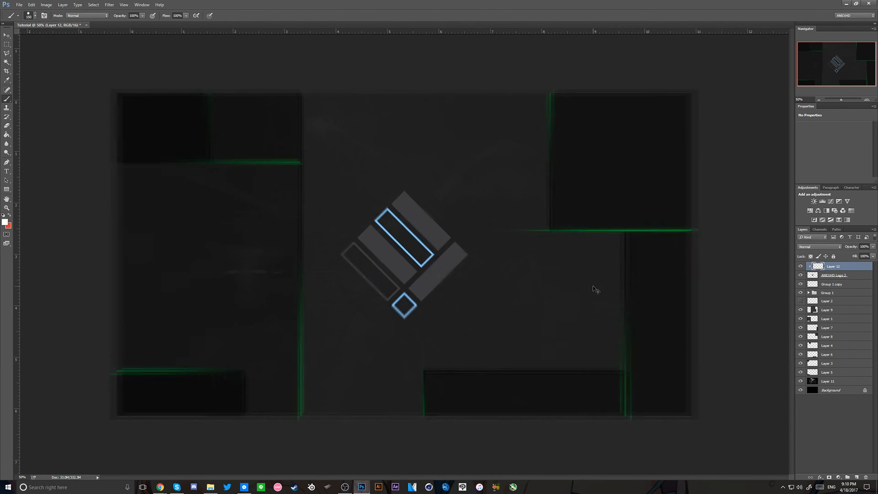
{"action": "key", "text": "ctrl+plus"}
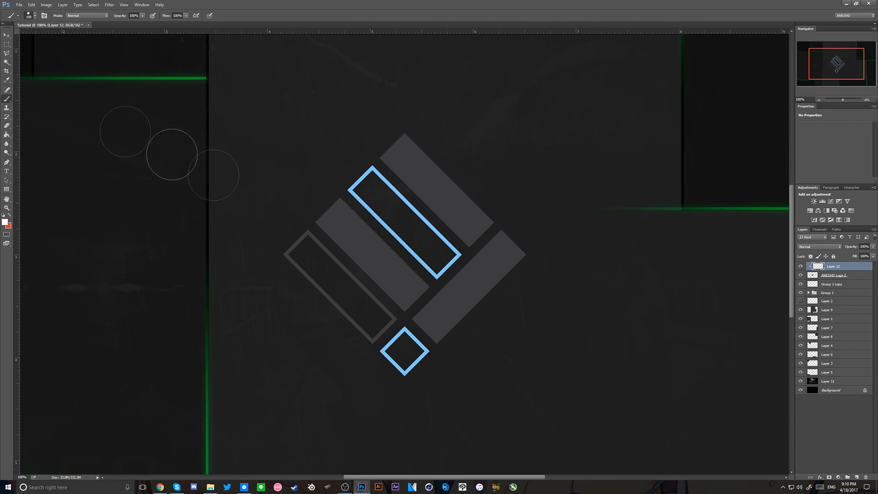
- Outline the logo's lower-left gray bar, gray frame and lower-right gray bar with one Polygonal Lasso selection, leaving out the blue shapes
{"action": "left_click", "coordinate": [8, 71]}
{"action": "left_click", "coordinate": [7, 62]}
{"action": "left_click", "coordinate": [7, 53]}
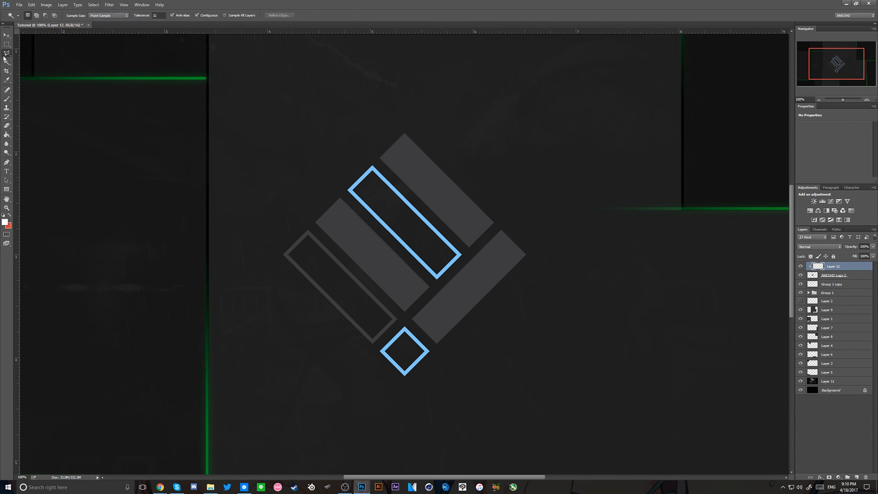
{"action": "left_click", "coordinate": [333, 185]}
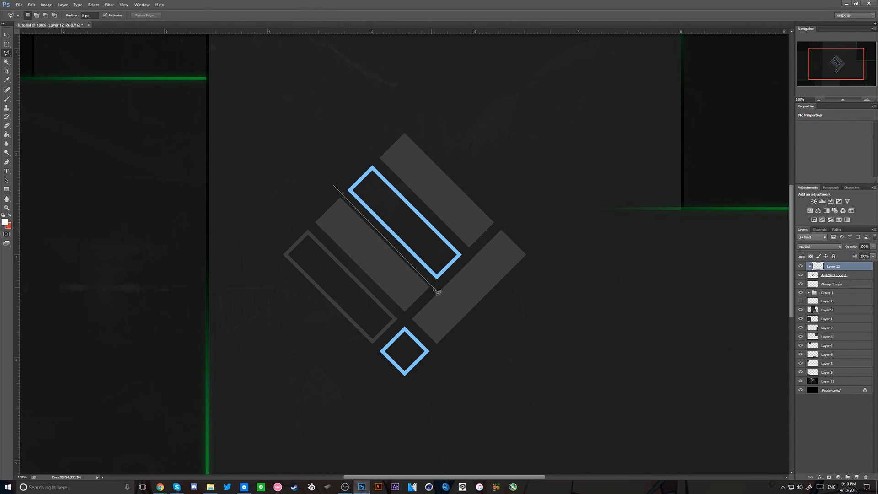
{"action": "left_click", "coordinate": [434, 287]}
{"action": "left_click", "coordinate": [506, 220]}
{"action": "left_click", "coordinate": [560, 251]}
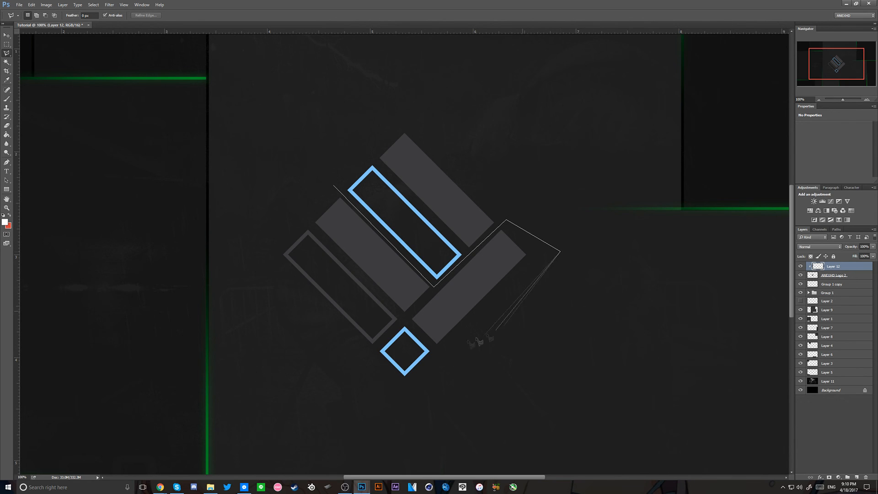
{"action": "left_click", "coordinate": [439, 352]}
{"action": "left_click", "coordinate": [402, 320]}
{"action": "left_click", "coordinate": [373, 346]}
{"action": "left_click", "coordinate": [334, 343]}
{"action": "left_click", "coordinate": [249, 249]}
{"action": "left_click", "coordinate": [277, 198]}
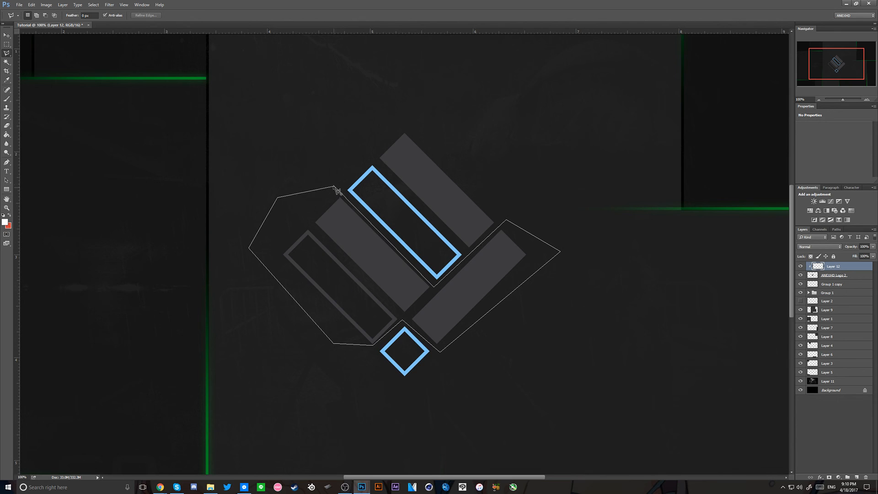
{"action": "left_click", "coordinate": [333, 185]}
- Fill the selected area on the clipped layer with white and deselect it
{"action": "key", "text": "m"}
{"action": "right_click", "coordinate": [250, 177]}
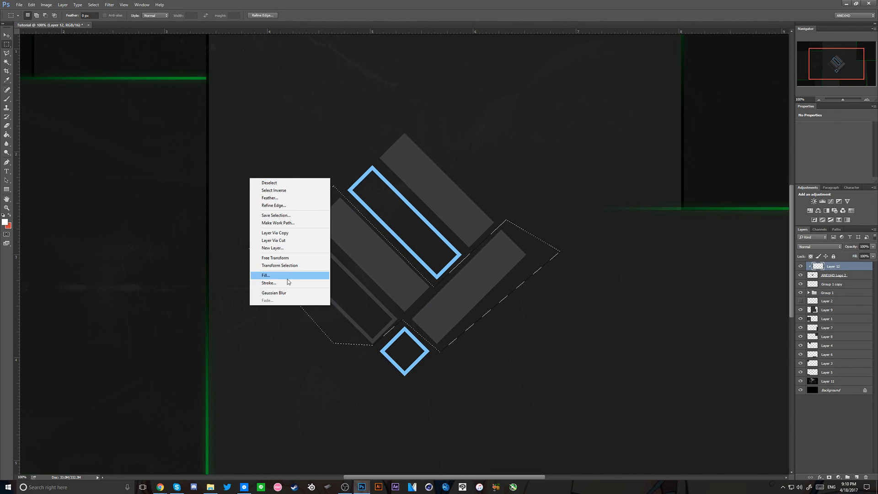
{"action": "left_click", "coordinate": [307, 275]}
{"action": "key", "text": "Return"}
{"action": "key", "text": "ctrl+d"}
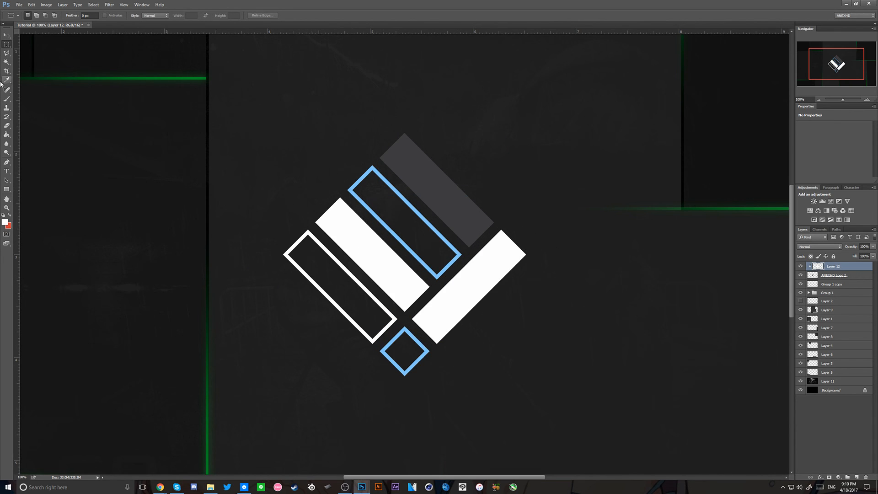
- Outline the logo's remaining gray upper-right bar with a Polygonal Lasso selection that leaves out the blue frame
{"action": "left_click", "coordinate": [6, 54]}
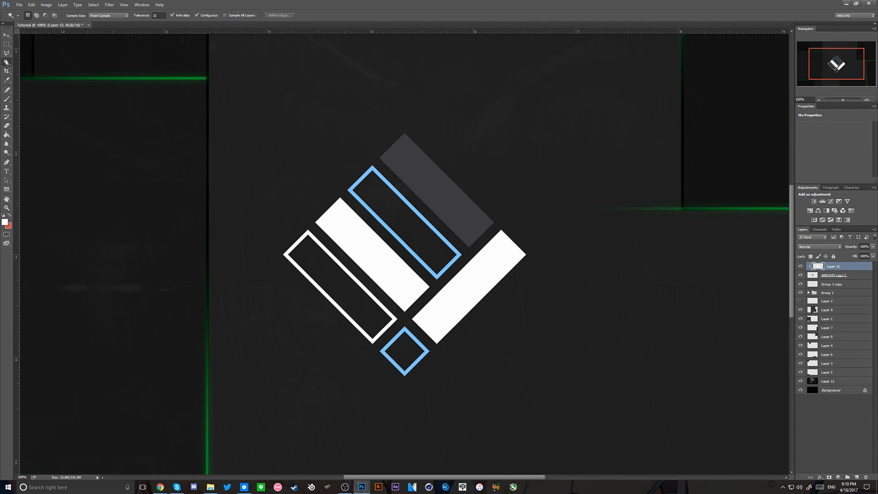
{"action": "left_click", "coordinate": [378, 156]}
{"action": "left_click", "coordinate": [380, 131]}
{"action": "left_click", "coordinate": [428, 121]}
{"action": "left_click", "coordinate": [474, 159]}
{"action": "left_click", "coordinate": [515, 210]}
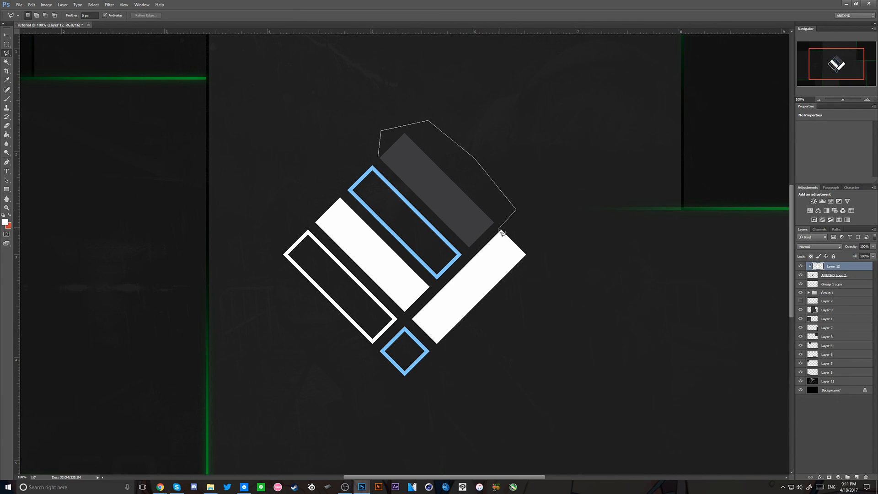
{"action": "left_click", "coordinate": [467, 252]}
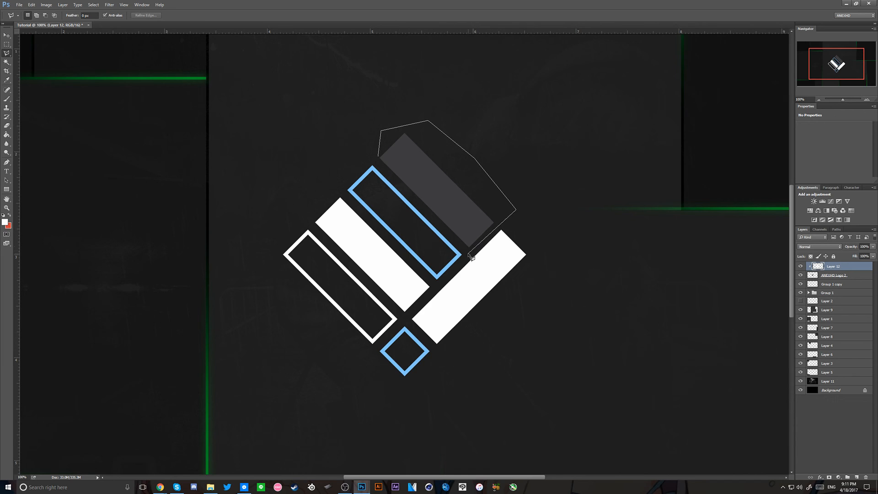
{"action": "left_click", "coordinate": [380, 160]}
- Fill the selection around the upper-right bar with white on the clipped layer and deselect it
{"action": "key", "text": "m"}
{"action": "right_click", "coordinate": [292, 150]}
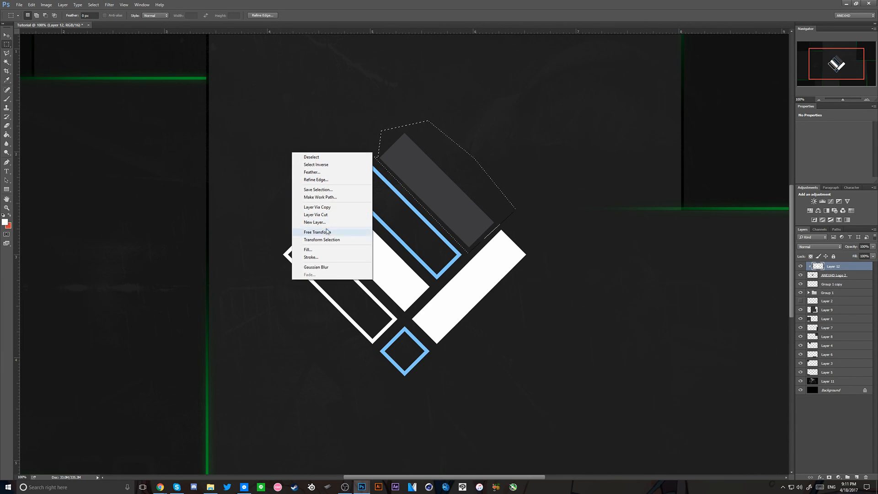
{"action": "left_click", "coordinate": [315, 250]}
{"action": "key", "text": "ctrl+d"}
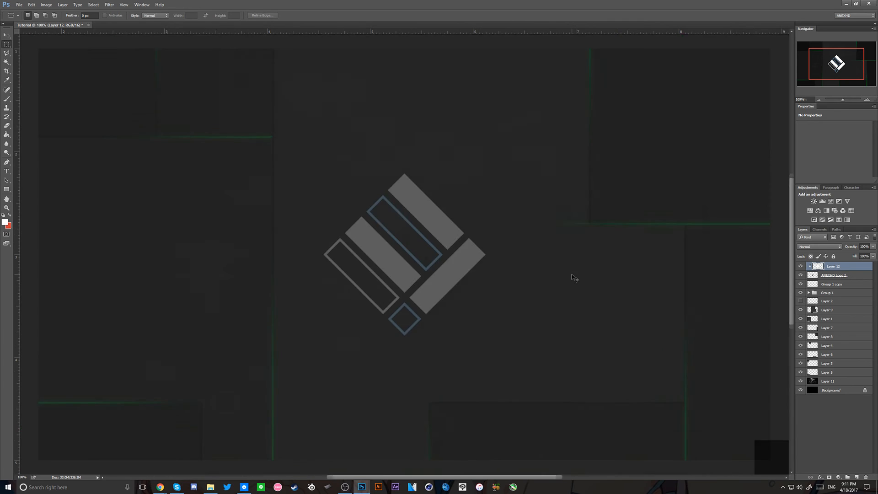
{"action": "key", "text": "ctrl+minus"}
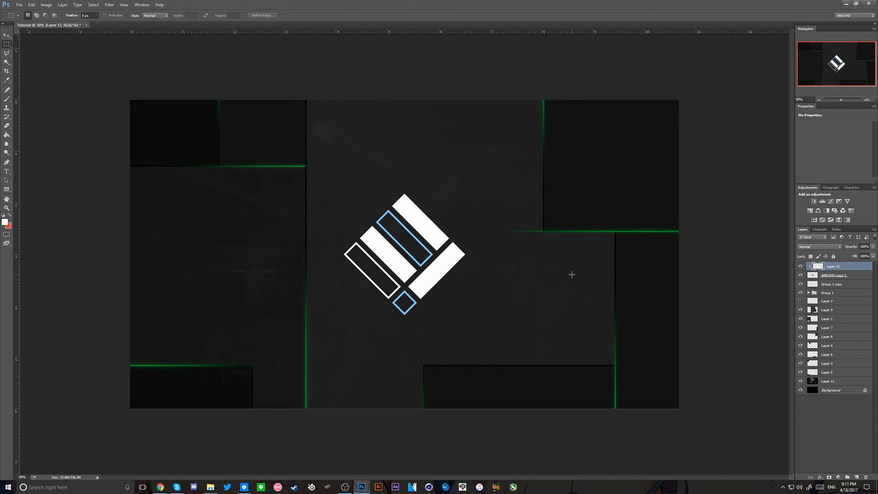